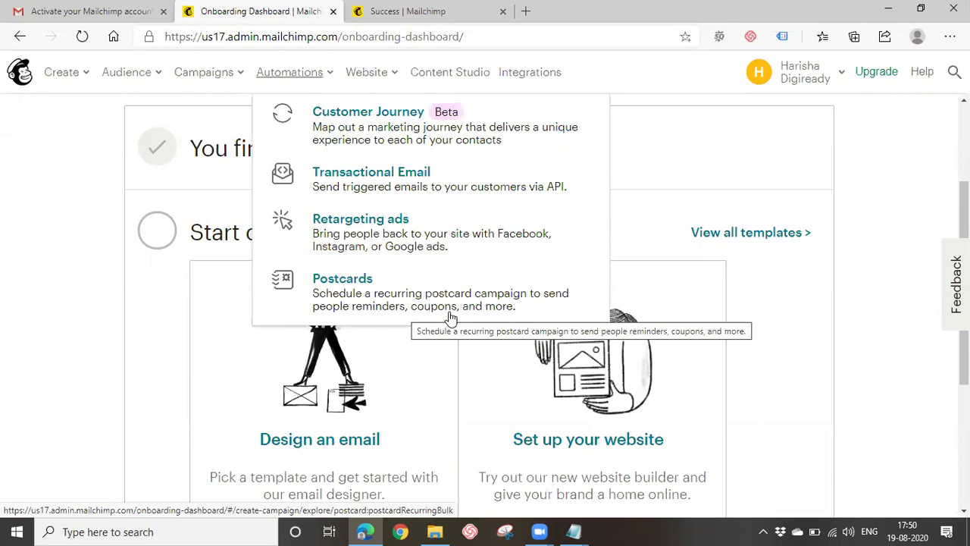
# Open the Content Studio from the Website menu and view the uploaded-files library.
pyautogui.click(368, 76)
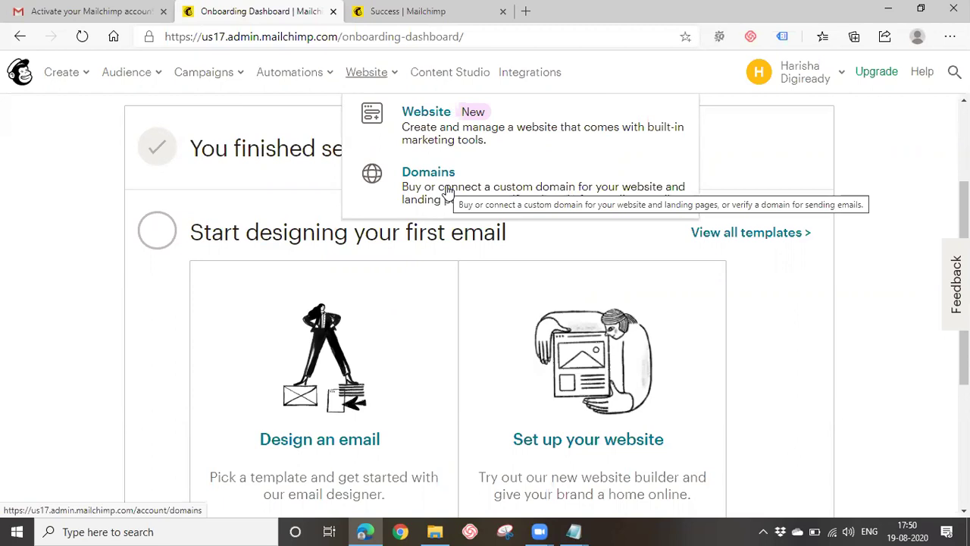
pyautogui.click(443, 76)
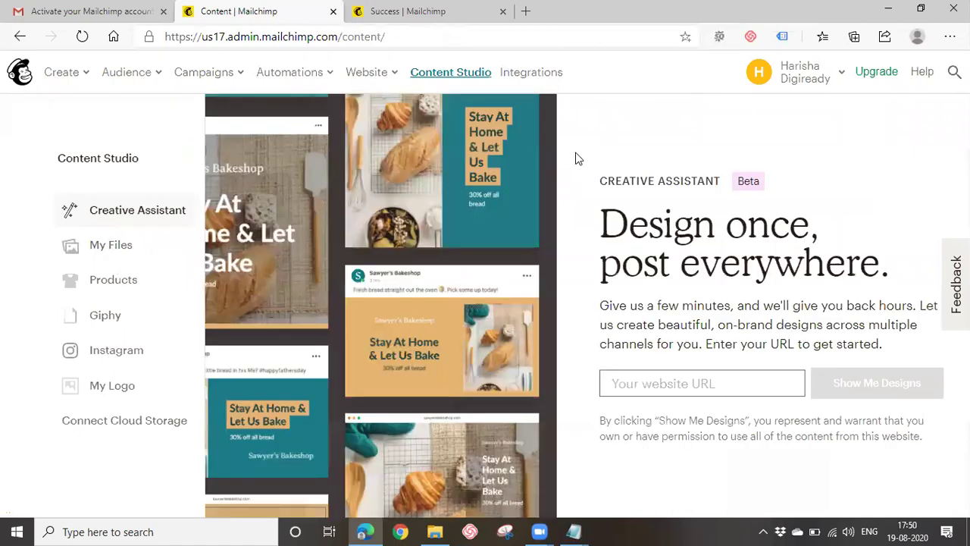
pyautogui.click(119, 248)
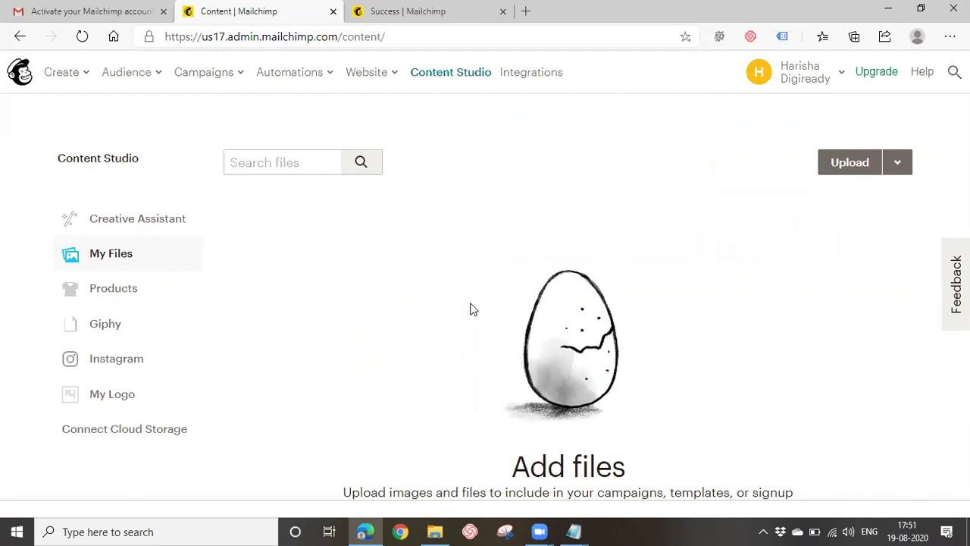
# View the Products section of the content library, then go to the Integrations page.
pyautogui.click(124, 287)
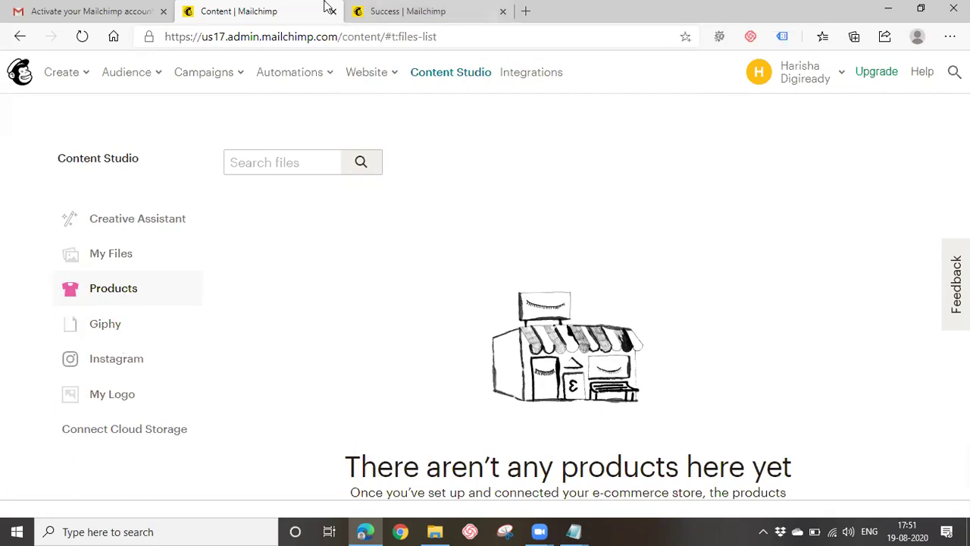
pyautogui.click(560, 76)
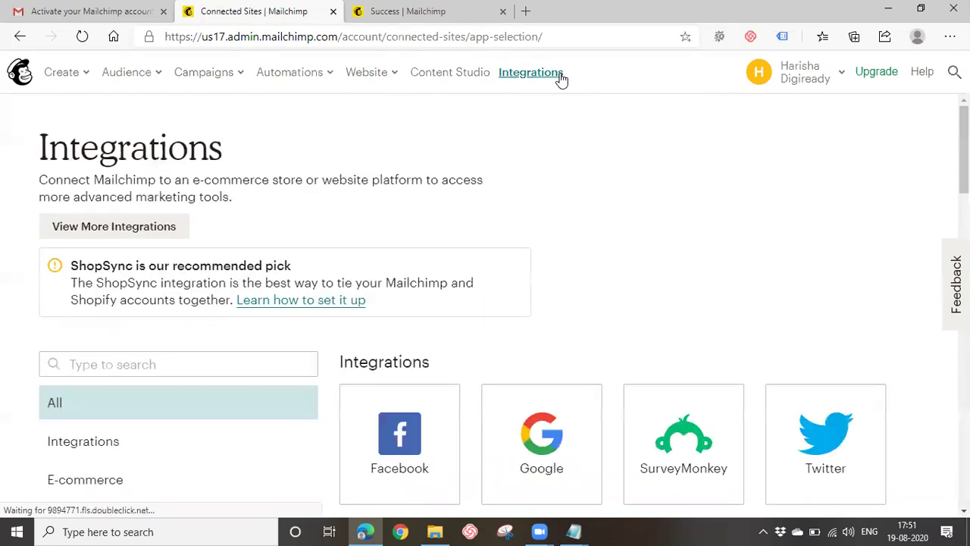
# Browse the list of connectable apps, then show the Audience menu options.
pyautogui.scroll(-2, 279, 137)
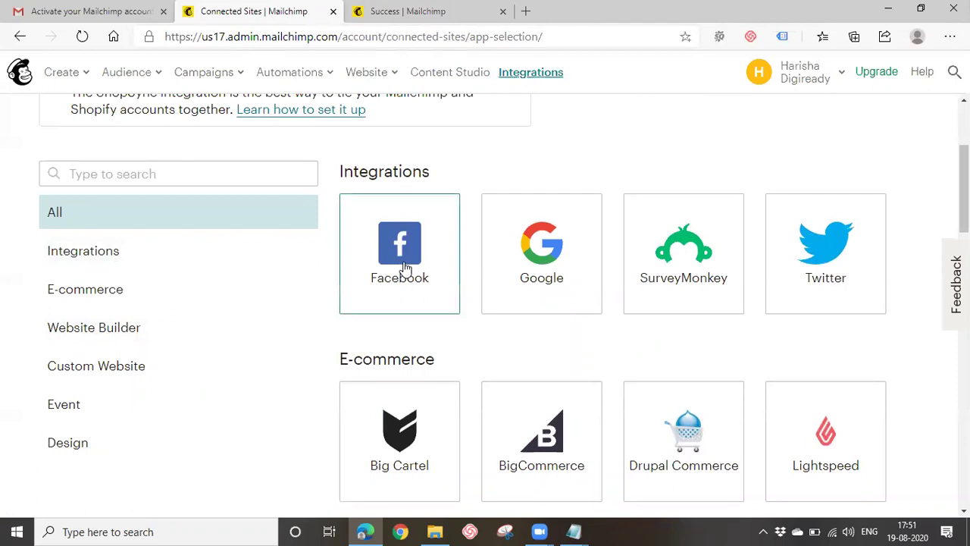
pyautogui.scroll(-3, 834, 306)
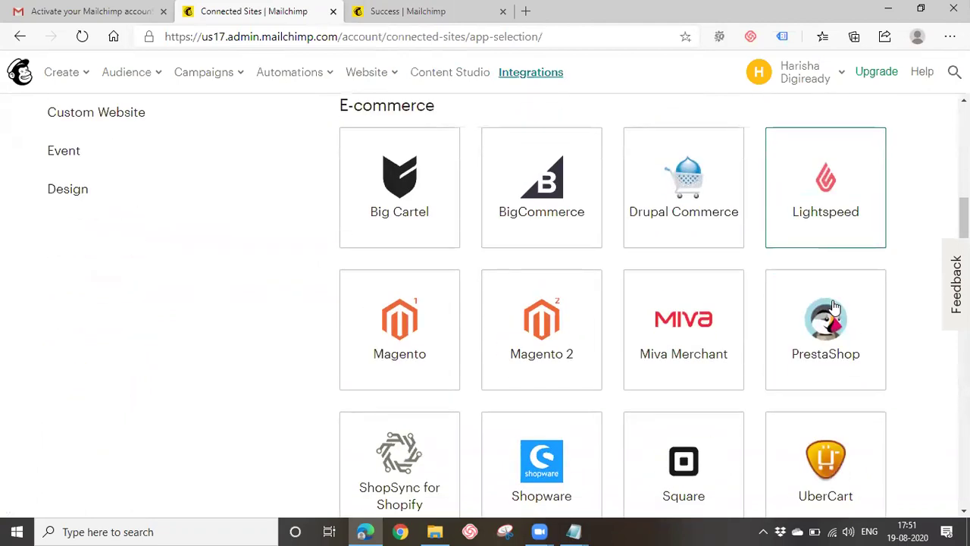
pyautogui.scroll(-3, 515, 241)
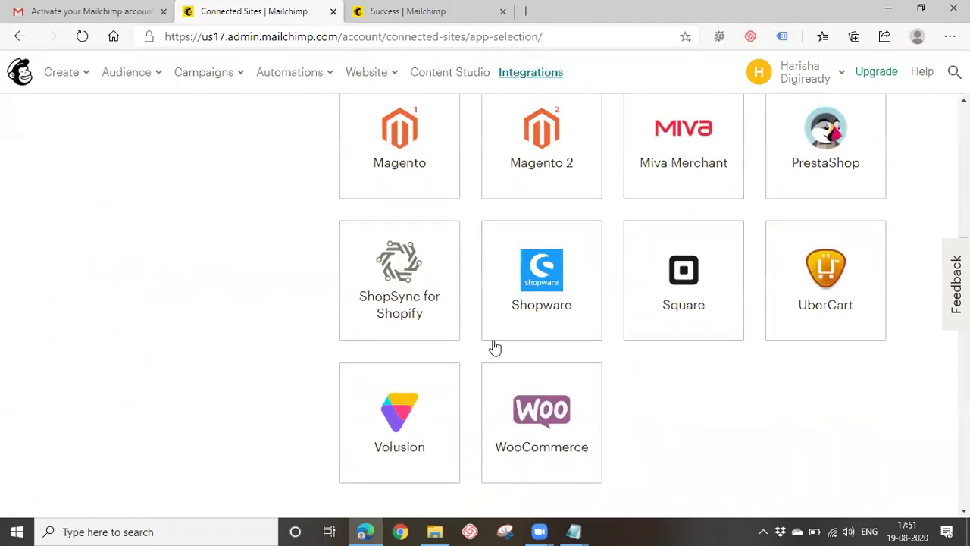
pyautogui.scroll(-4, 515, 420)
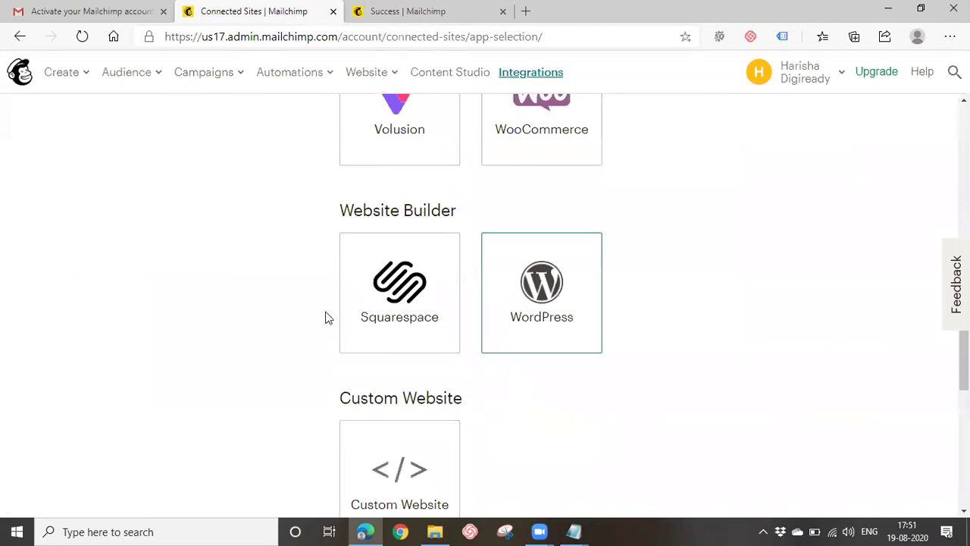
pyautogui.scroll(10, 472, 465)
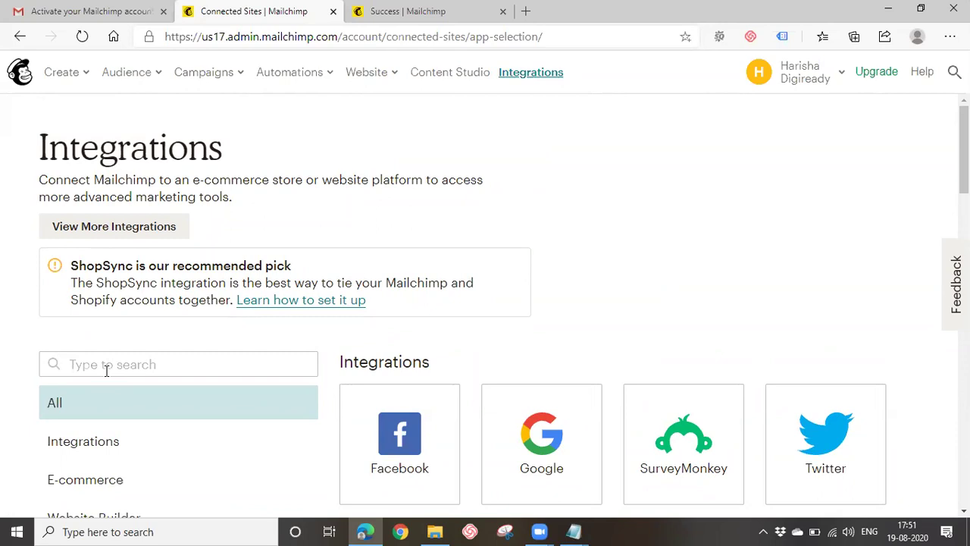
pyautogui.click(130, 72)
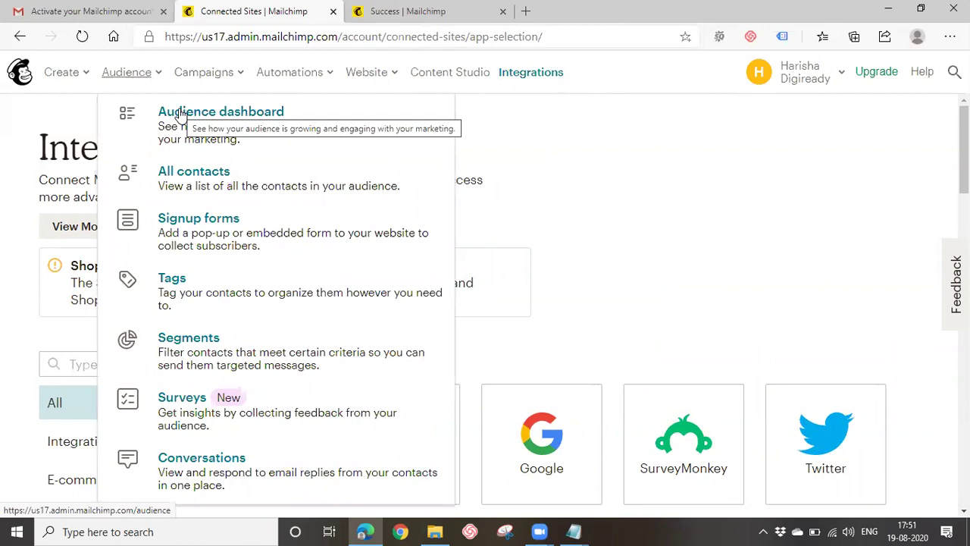
# From the Audience dashboard, start adding a single subscriber to the Digiready audience.
pyautogui.click(180, 113)
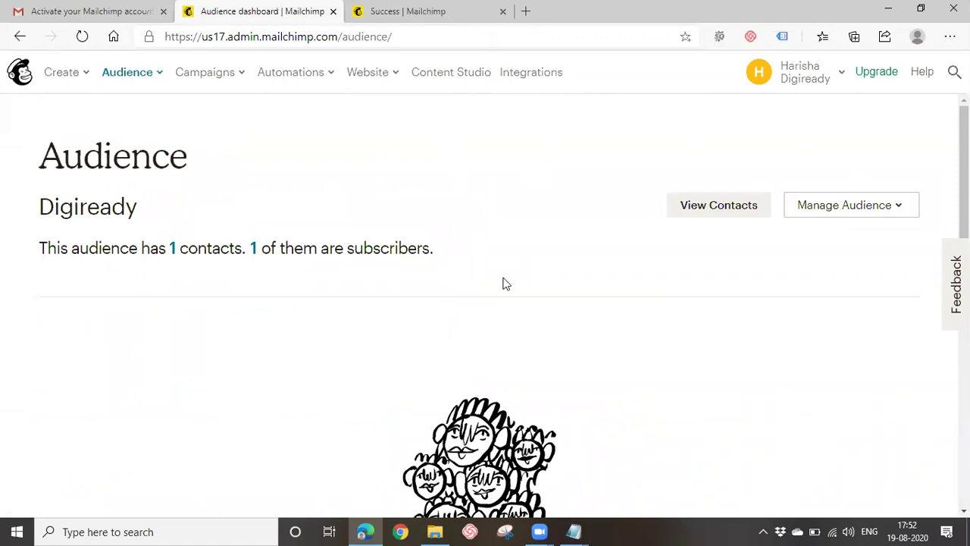
pyautogui.click(805, 208)
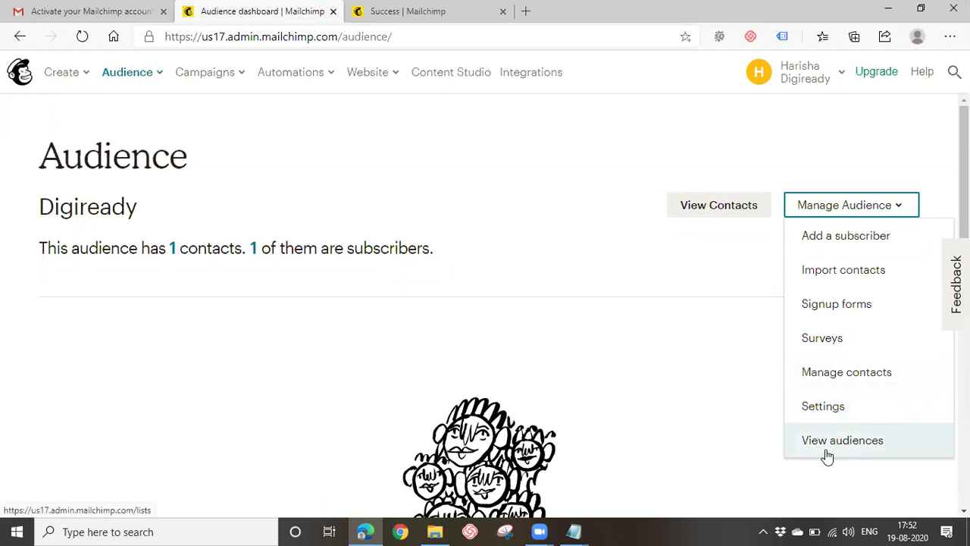
pyautogui.click(848, 235)
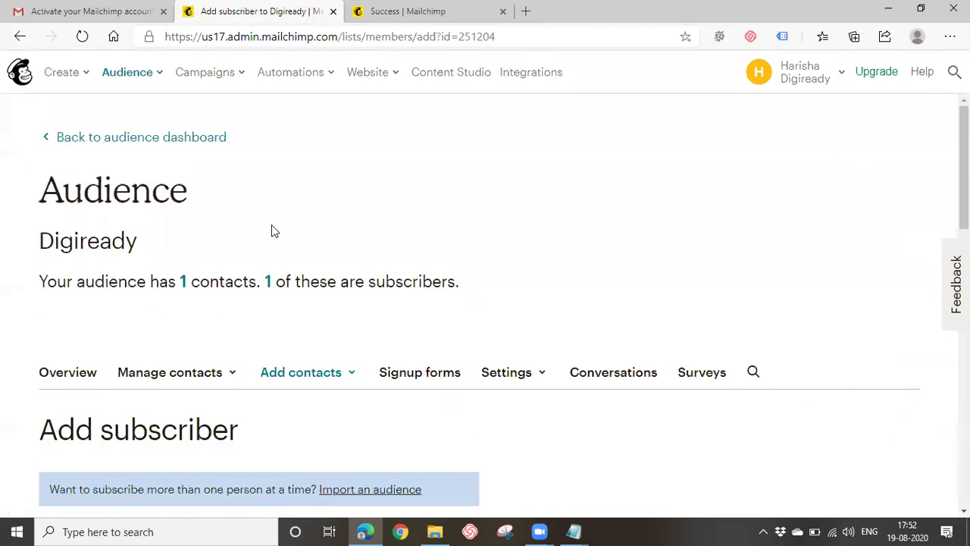
pyautogui.scroll(-1, 273, 227)
# Enter the new subscriber's e-mail address, first name and last name.
pyautogui.scroll(-3, 274, 231)
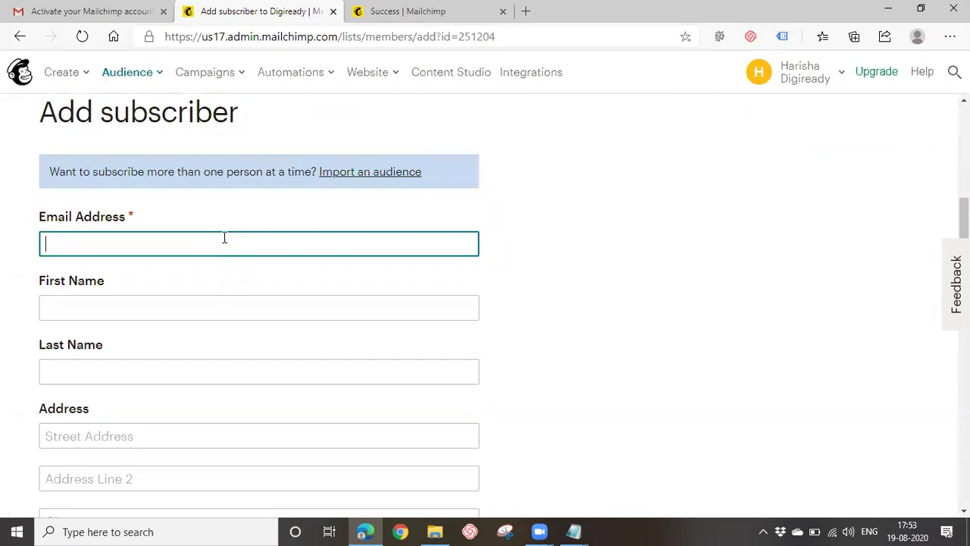
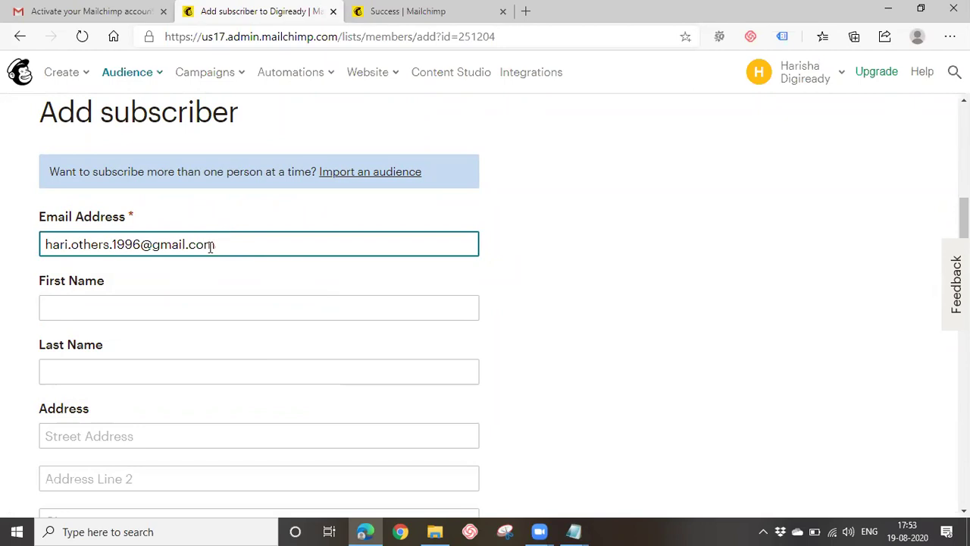
pyautogui.scroll(-1, 207, 263)
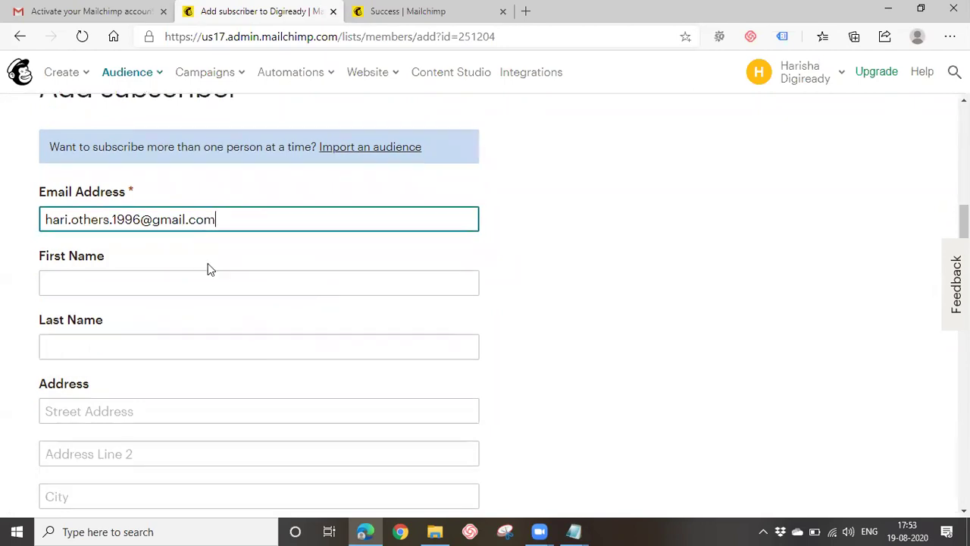
pyautogui.click(128, 248)
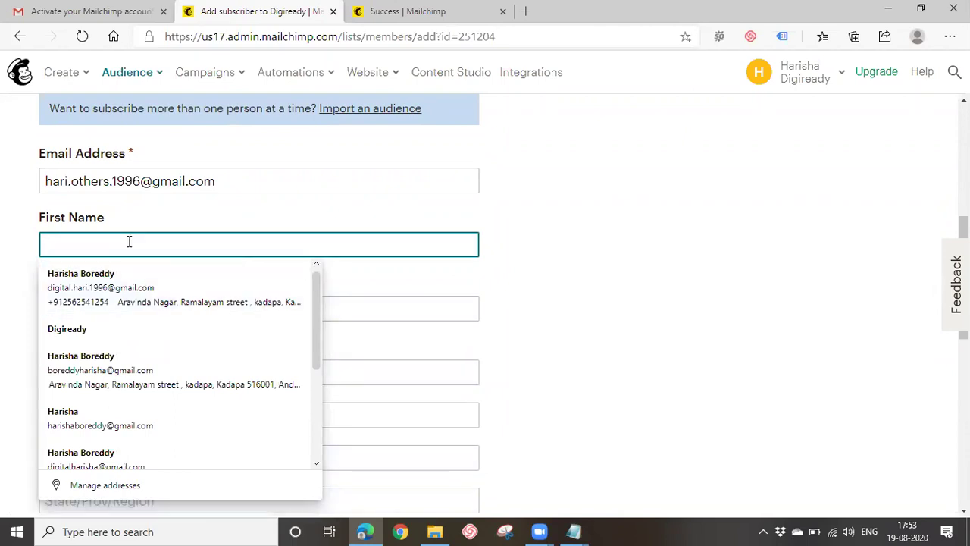
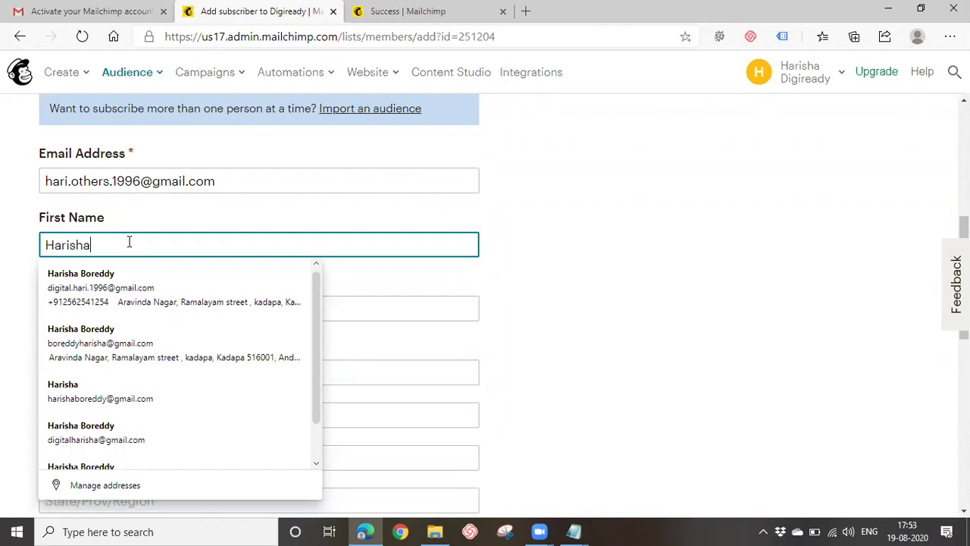
pyautogui.press('Tab')
pyautogui.click(322, 302)
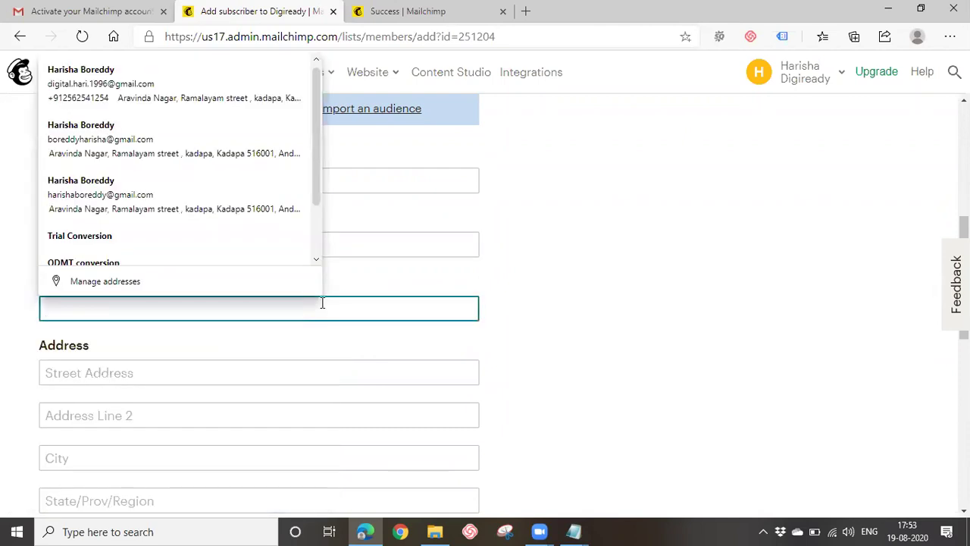
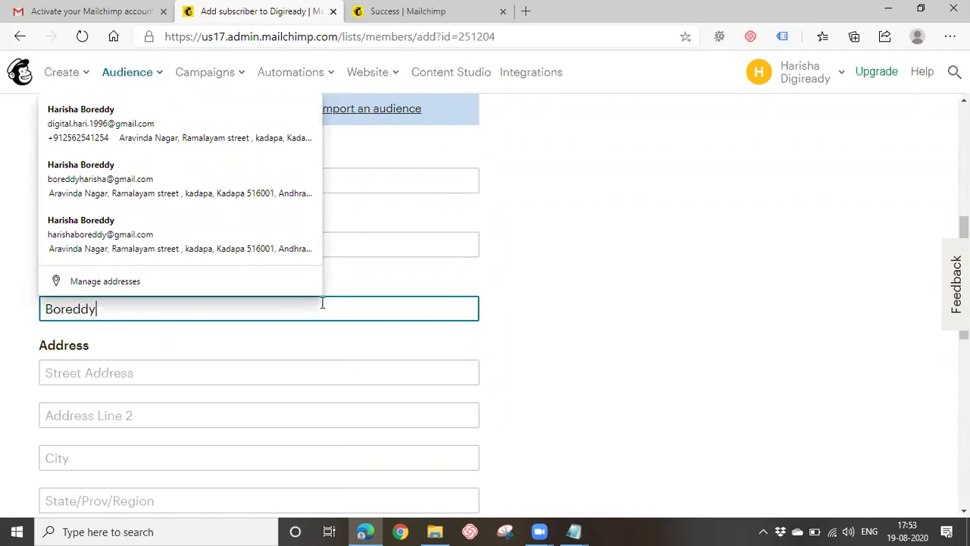
# Fill the address fields from a saved address and enter the contact's phone number.
pyautogui.click(216, 371)
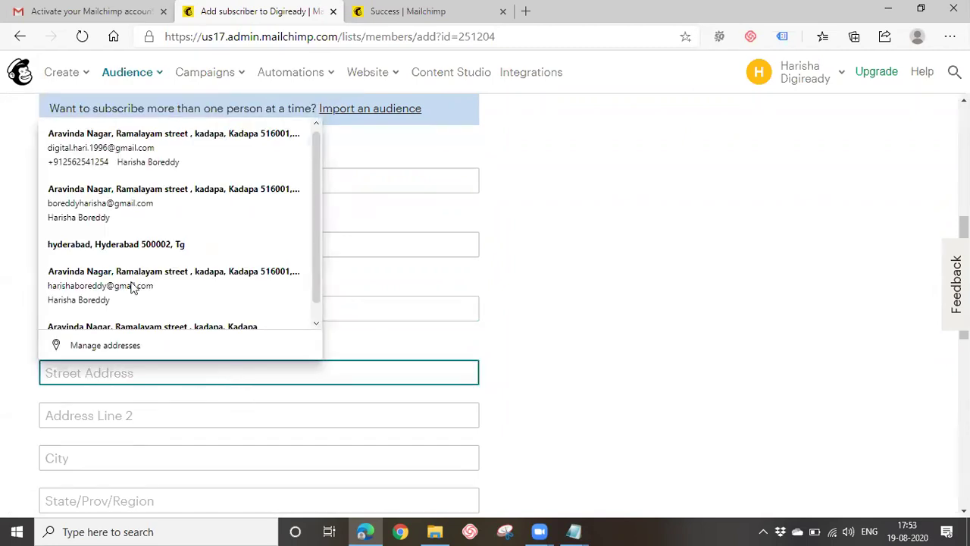
pyautogui.click(113, 235)
pyautogui.scroll(-2, 291, 309)
pyautogui.scroll(-1, 144, 356)
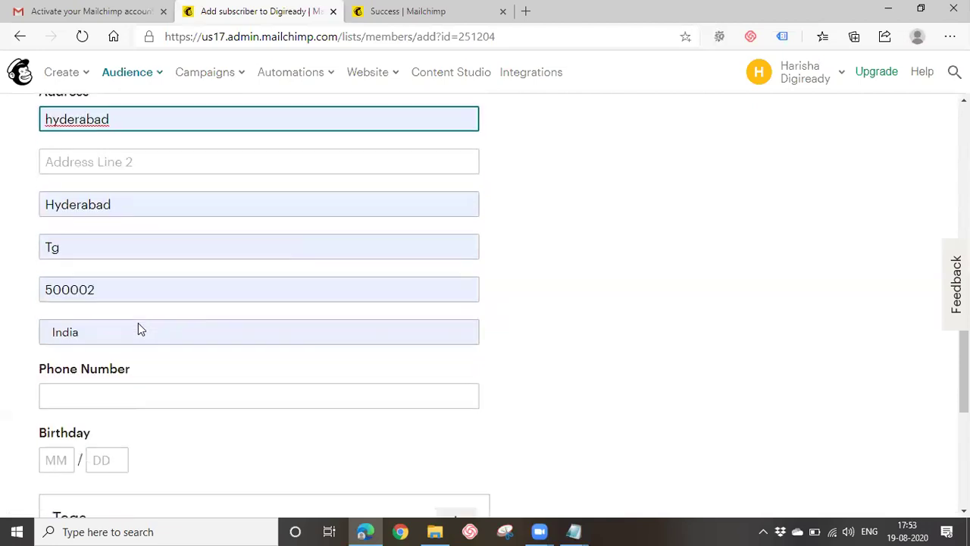
pyautogui.click(92, 403)
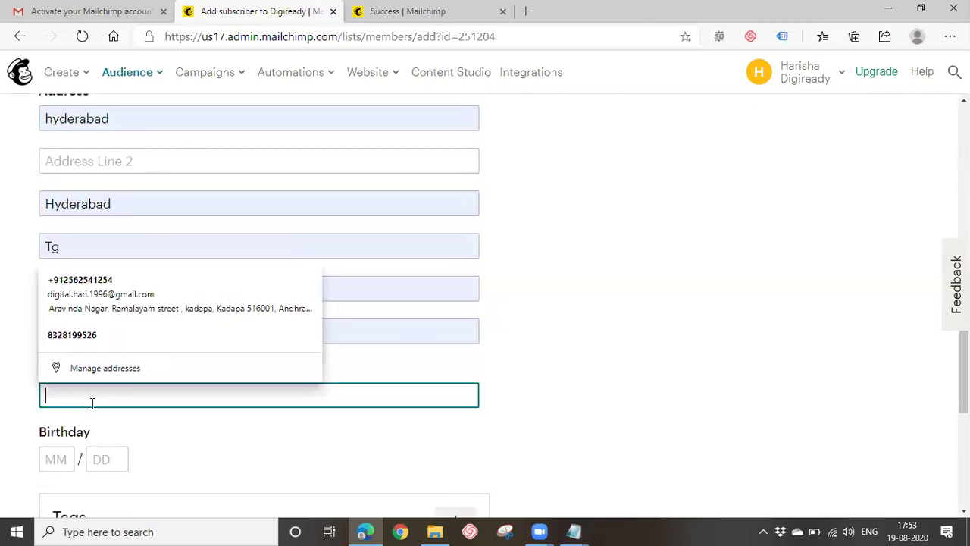
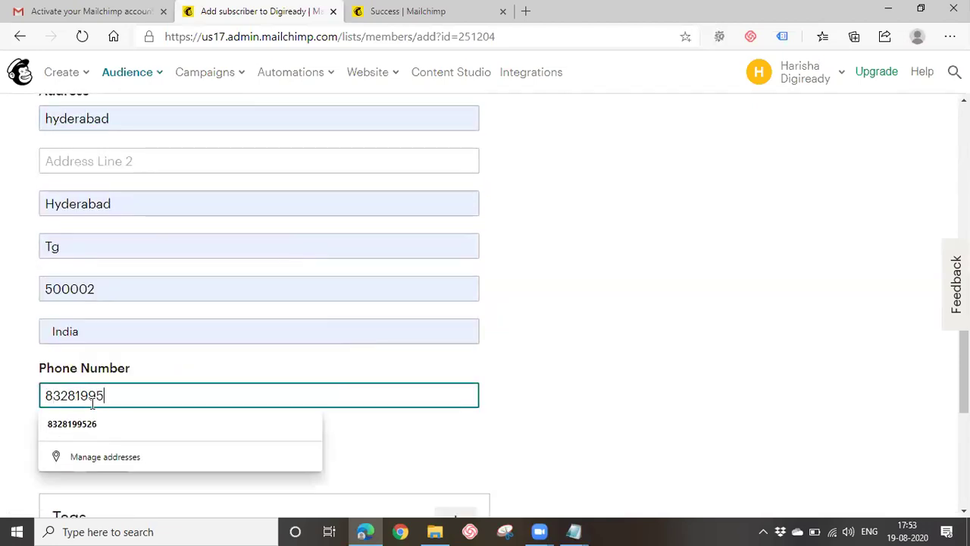
pyautogui.click(89, 426)
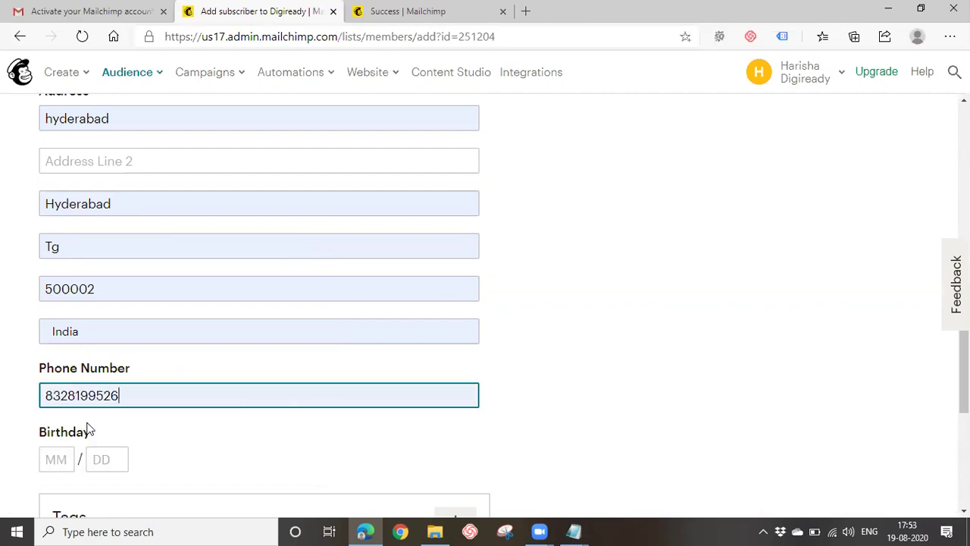
pyautogui.scroll(-2, 89, 430)
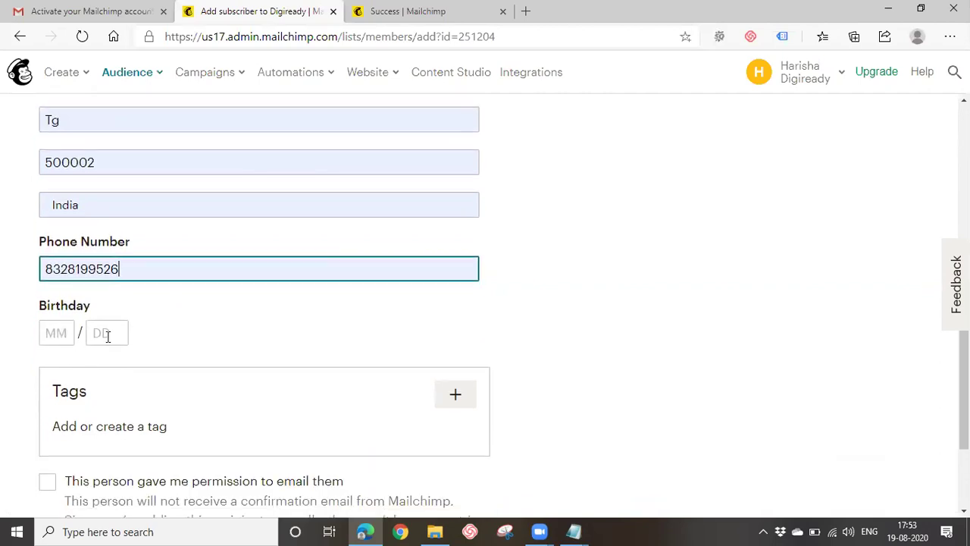
pyautogui.moveTo(91, 426); pyautogui.dragTo(204, 431)
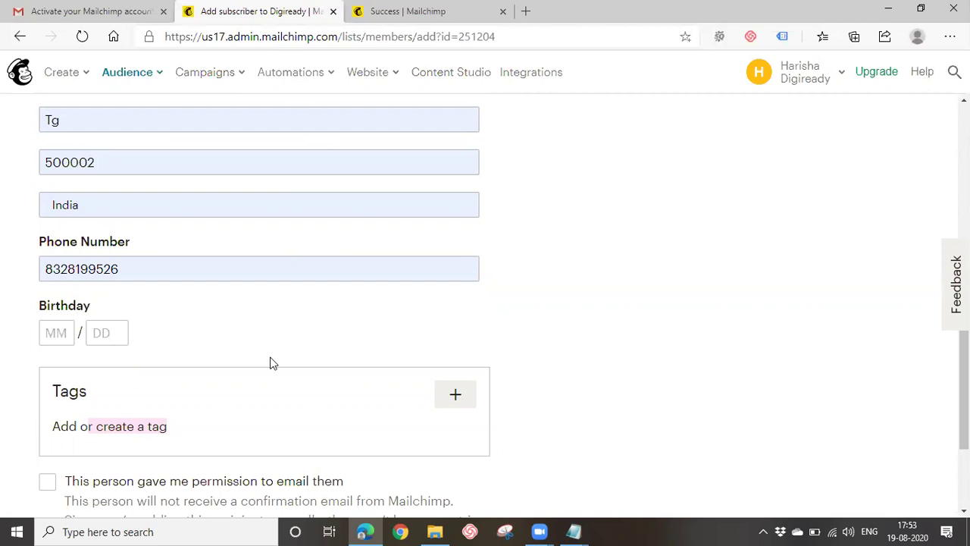
# Create a new 'Digital Marketing' tag and attach it to the subscriber.
pyautogui.click(455, 399)
pyautogui.scroll(-1, 651, 399)
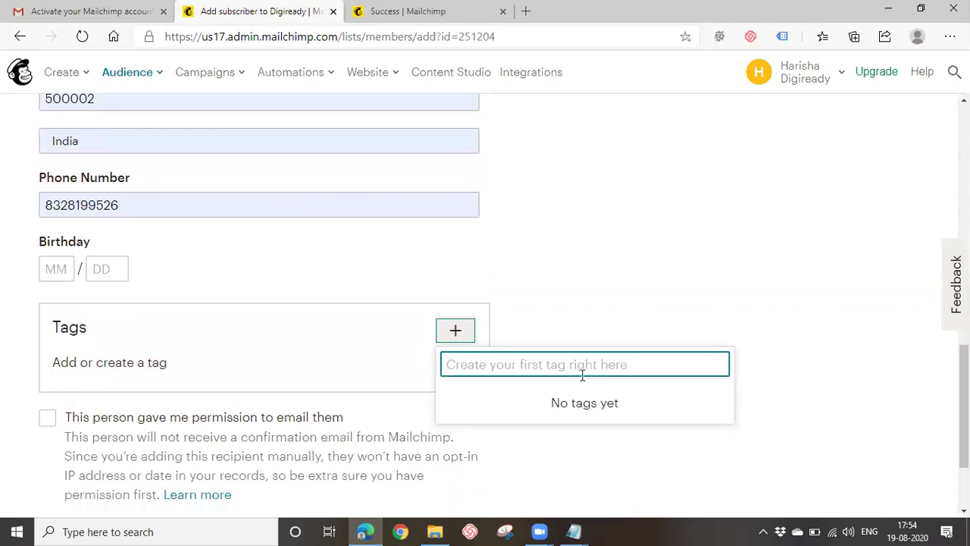
pyautogui.write('Di')
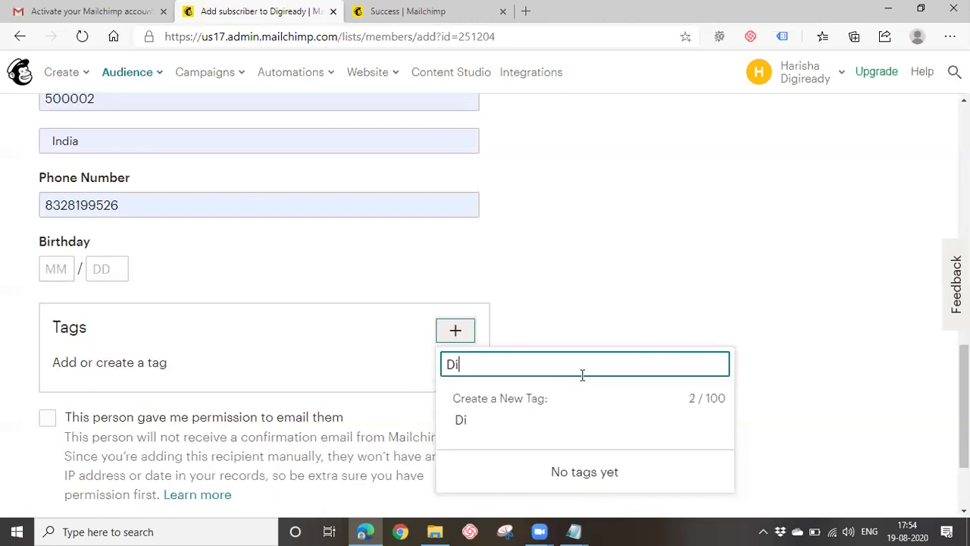
pyautogui.write('gital Marketing')
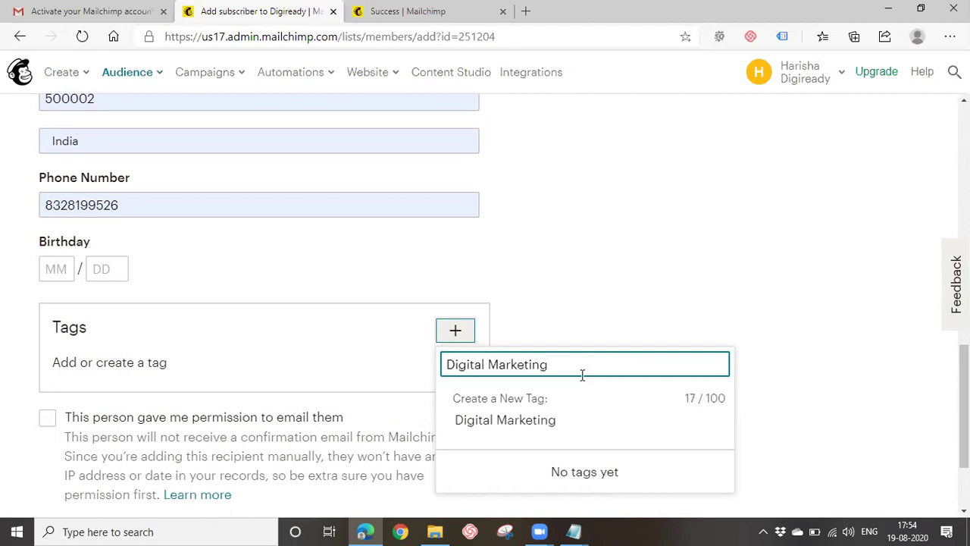
pyautogui.click(534, 422)
pyautogui.scroll(-3, 273, 410)
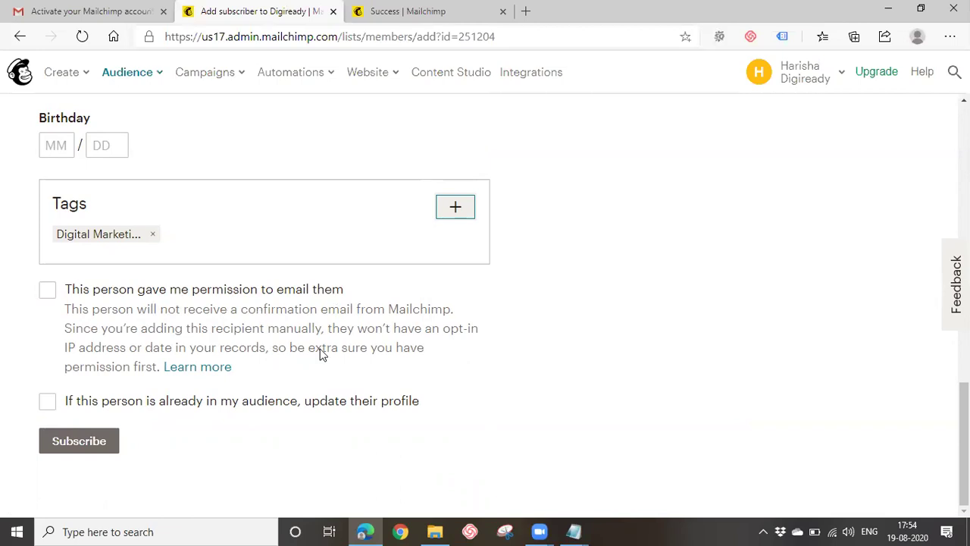
# In the Odmt telugu classes notes, add 'Genuine' and 'Fake' on new lines.
pyautogui.moveTo(574, 531)
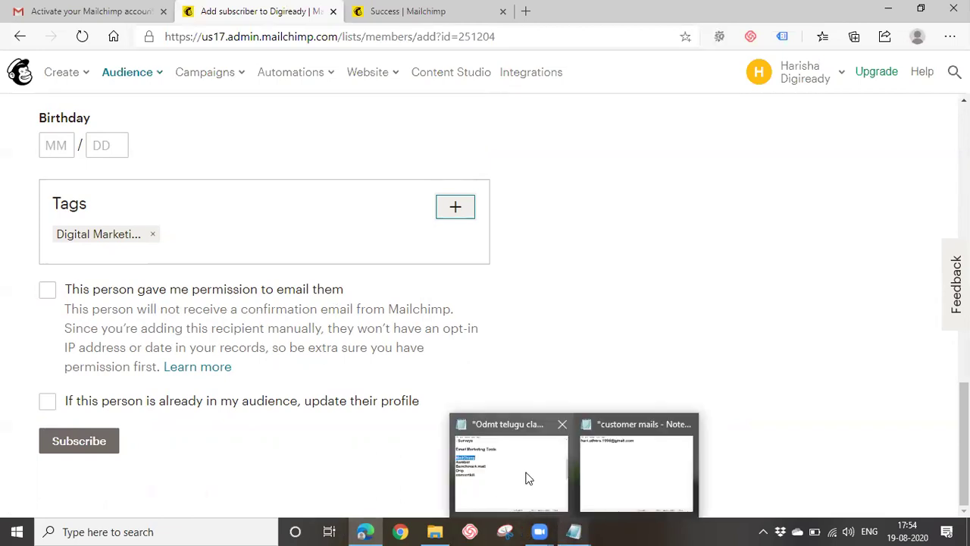
pyautogui.click(524, 476)
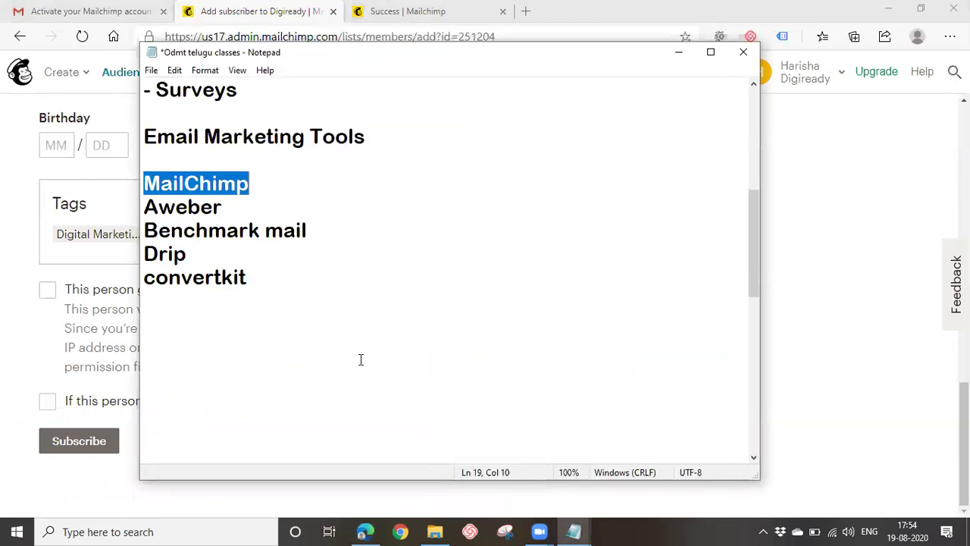
pyautogui.scroll(-1, 257, 372)
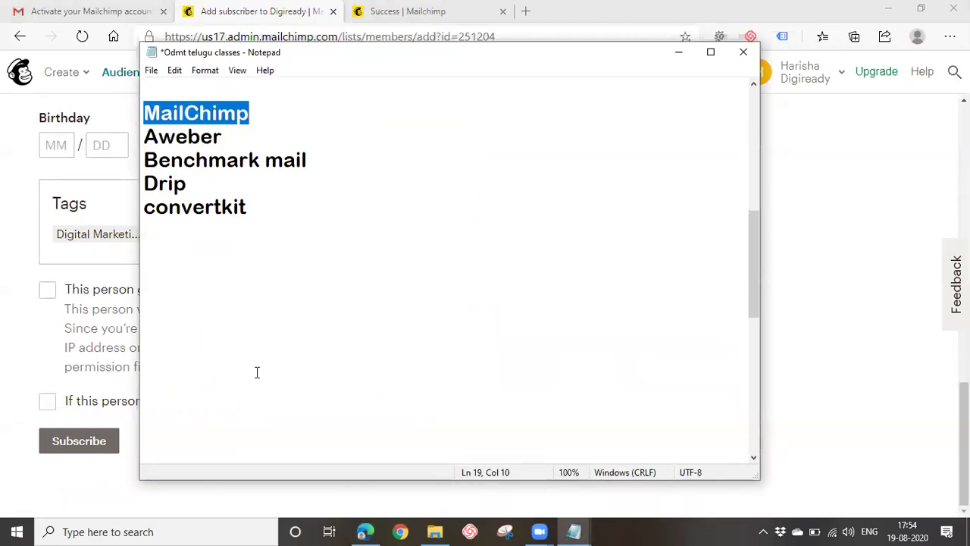
pyautogui.scroll(-2, 257, 372)
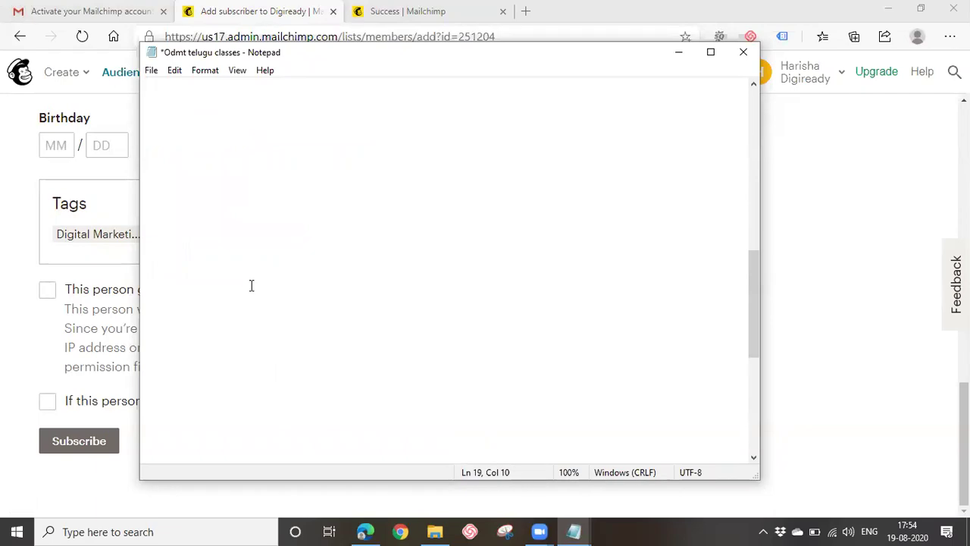
pyautogui.click(203, 160)
pyautogui.write('Genuine')
pyautogui.press('Return')
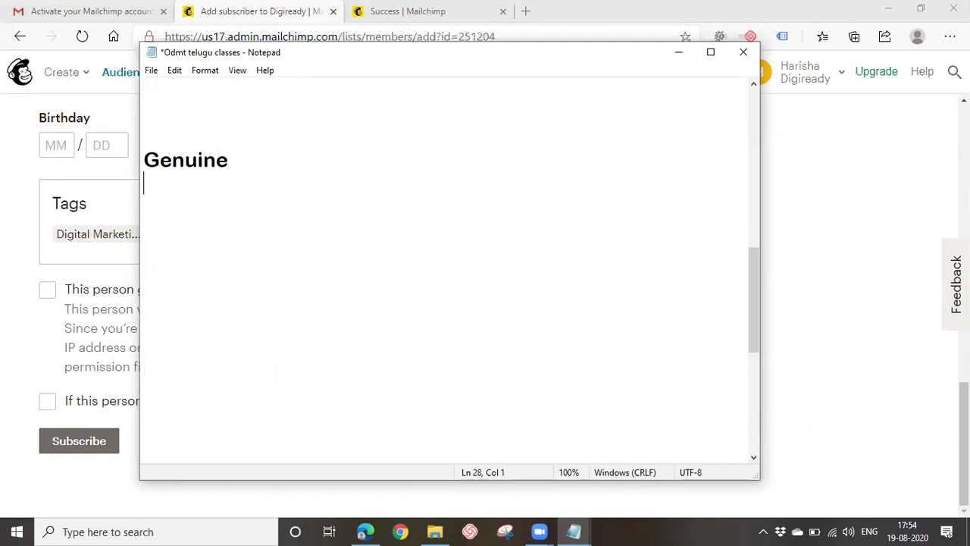
pyautogui.write('Fake')
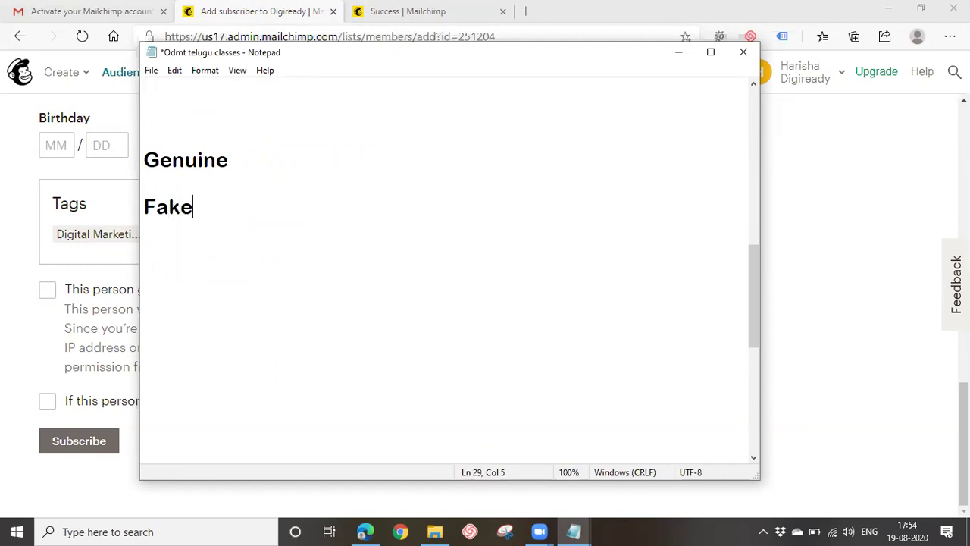
# Extend the Genuine line to read 'Genuine -- signups, subscribing, form filling'.
pyautogui.click(234, 149)
pyautogui.write('--')
pyautogui.write('sin')
pyautogui.press('BackSpace')
pyautogui.write('gnuo')
pyautogui.press('BackSpace')
pyautogui.write('p')
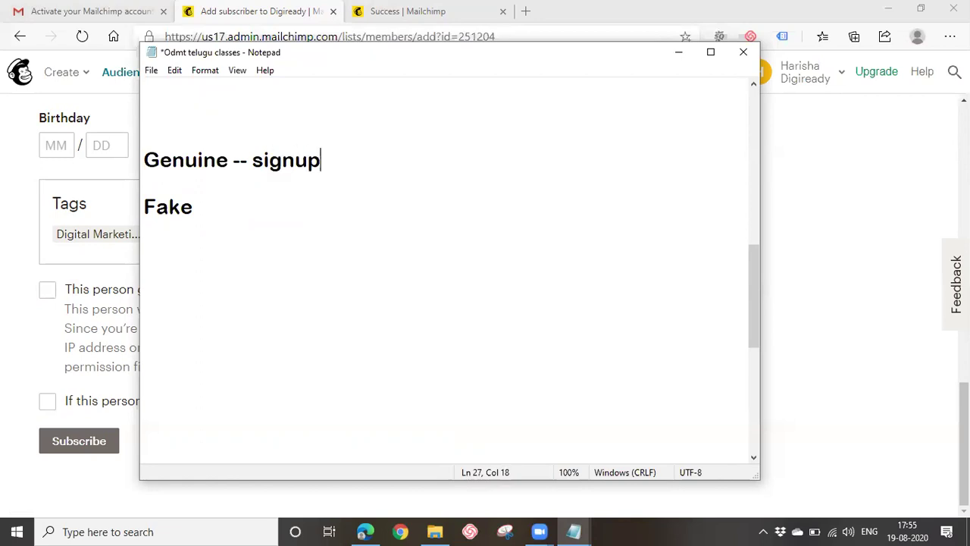
pyautogui.write('s, subscribi')
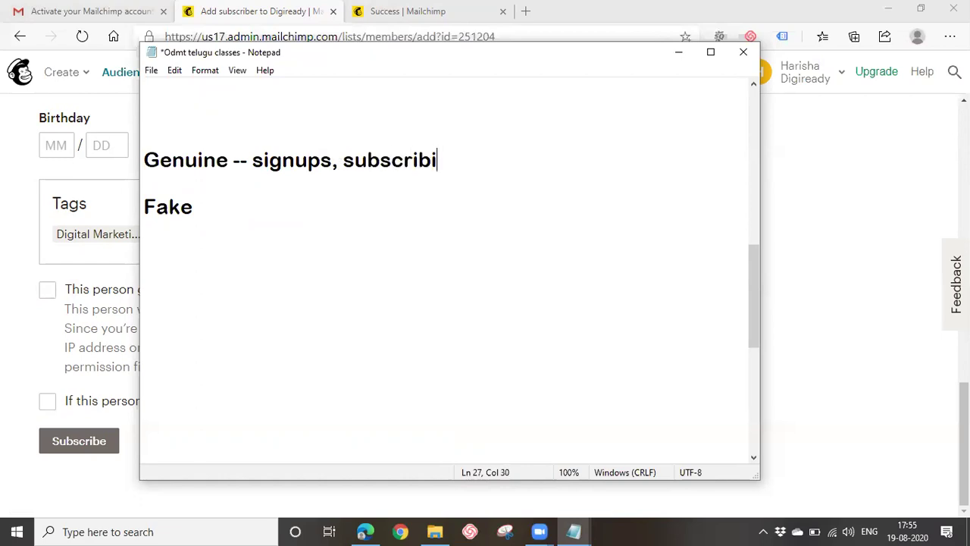
pyautogui.write('ng,')
pyautogui.write(' fo')
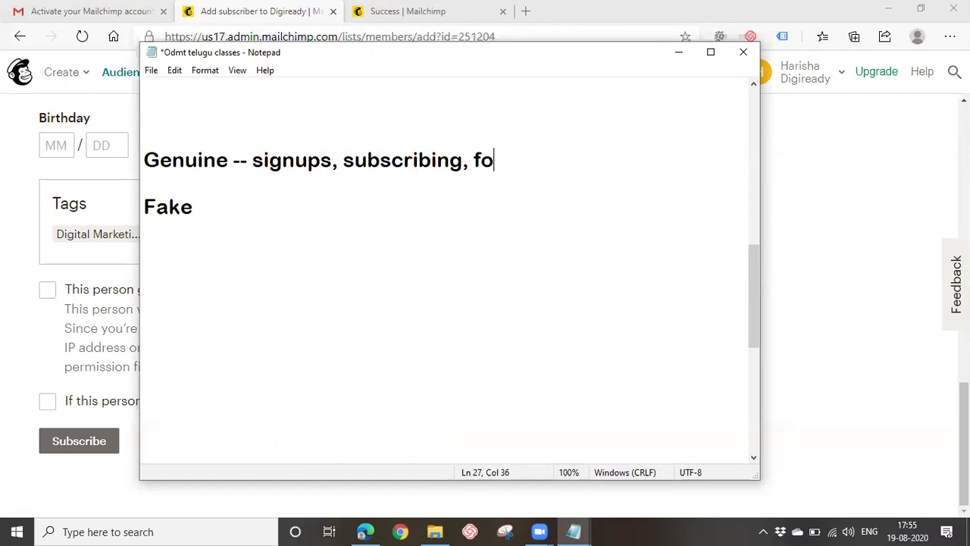
pyautogui.write('rm filling')
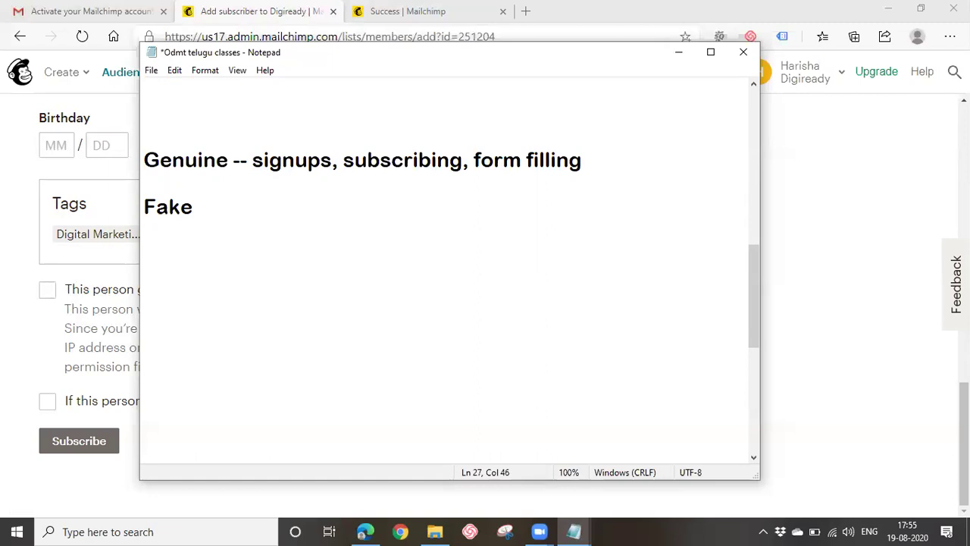
pyautogui.click(255, 160)
pyautogui.press('Right')
pyautogui.moveTo(266, 162); pyautogui.dragTo(624, 168)
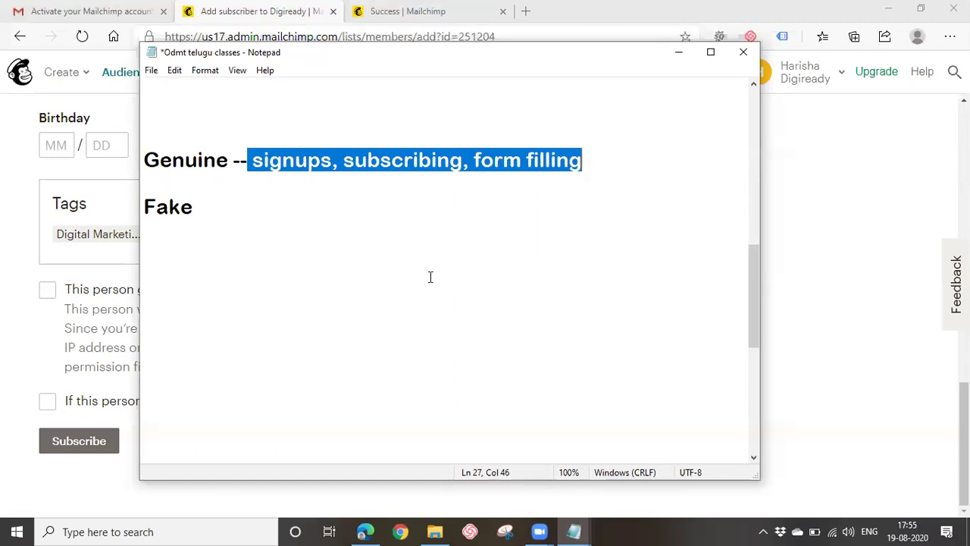
# Complete the Fake line as 'Fake -- buy data -- justdial' and return to Gmail.
pyautogui.click(325, 237)
pyautogui.press('BackSpace')
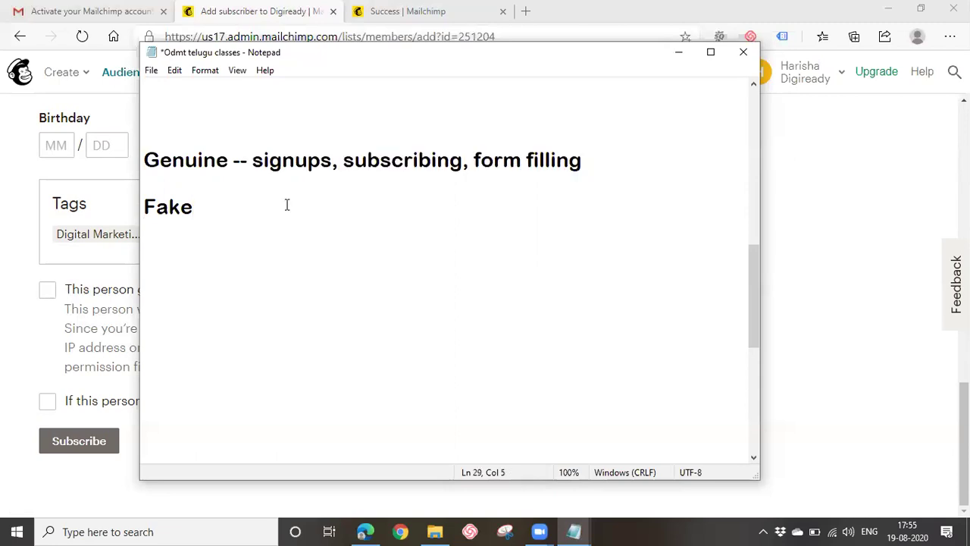
pyautogui.write('-- buy data -- justdial')
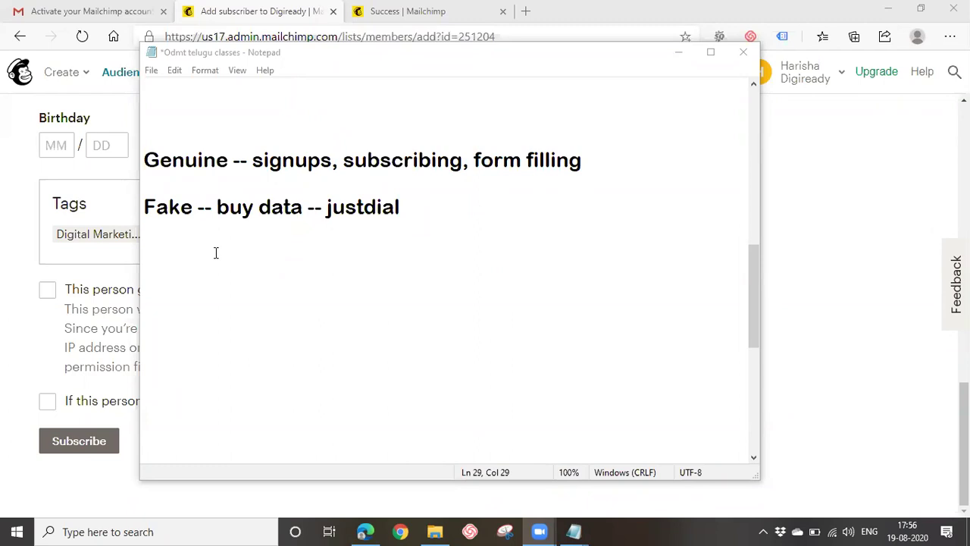
pyautogui.click(17, 9)
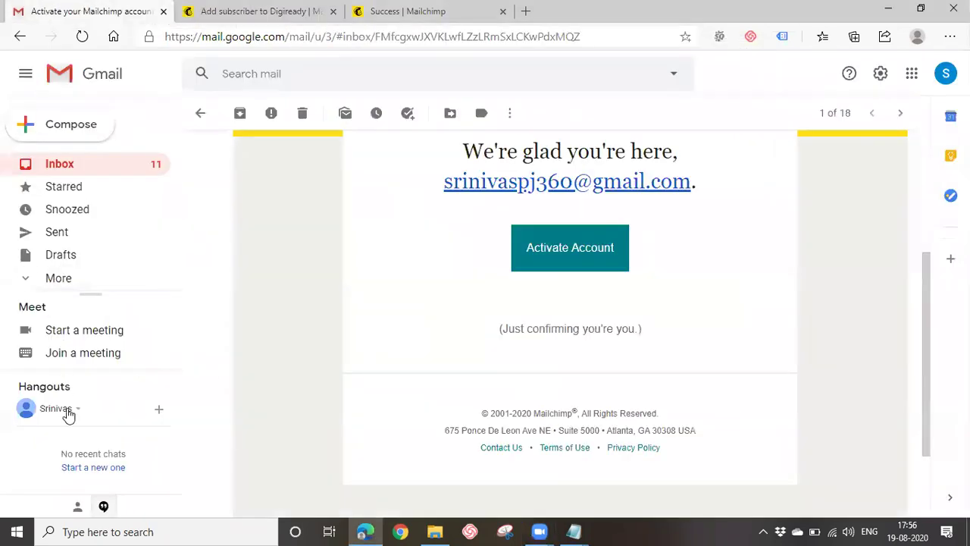
# Expand Gmail's folders, revisit the Success and Add subscriber tabs, then bring the notes forward.
pyautogui.click(53, 277)
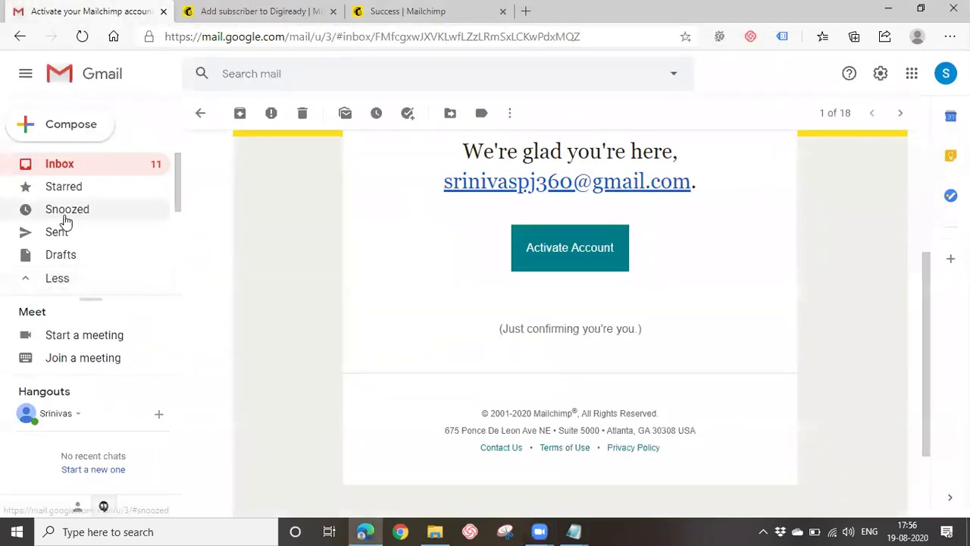
pyautogui.scroll(-3, 64, 223)
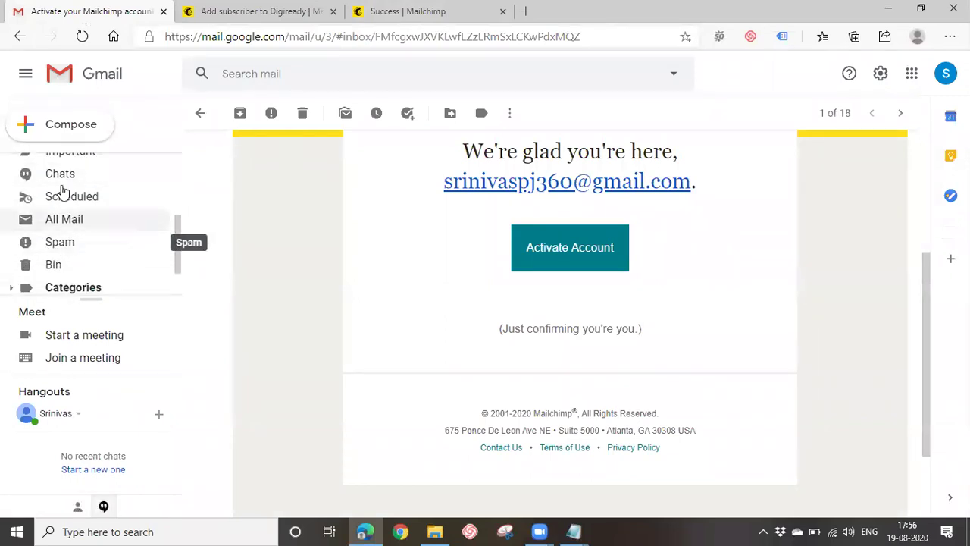
pyautogui.click(404, 19)
pyautogui.click(281, 18)
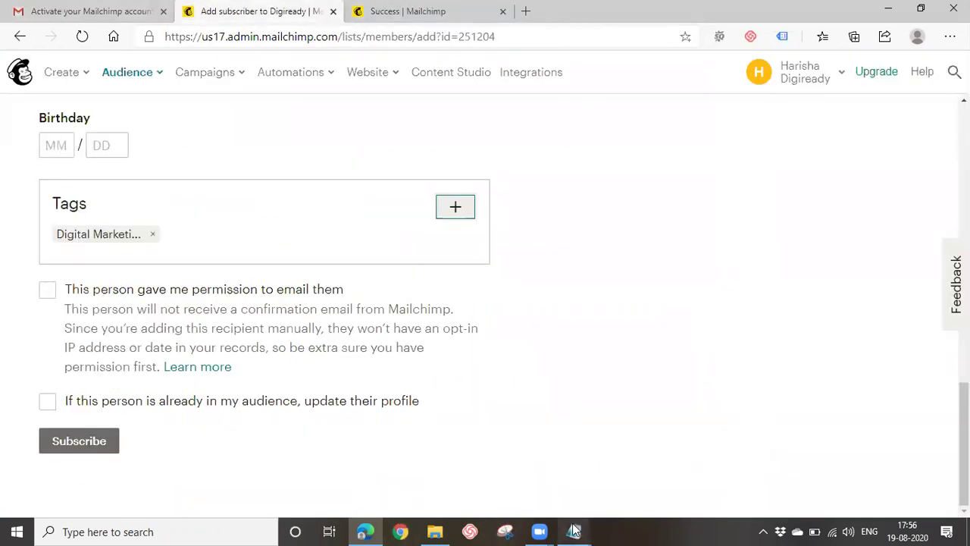
pyautogui.moveTo(574, 531)
pyautogui.moveTo(519, 468)
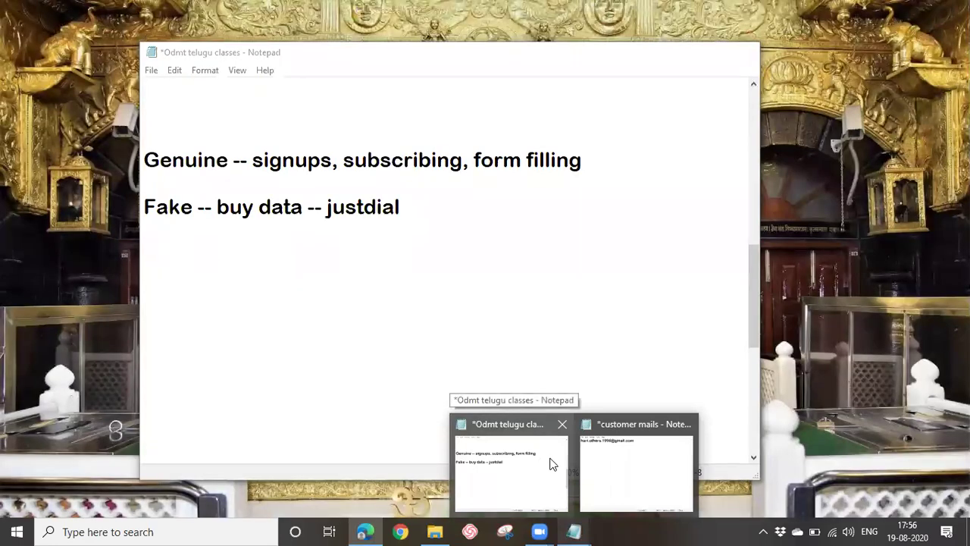
pyautogui.click(553, 464)
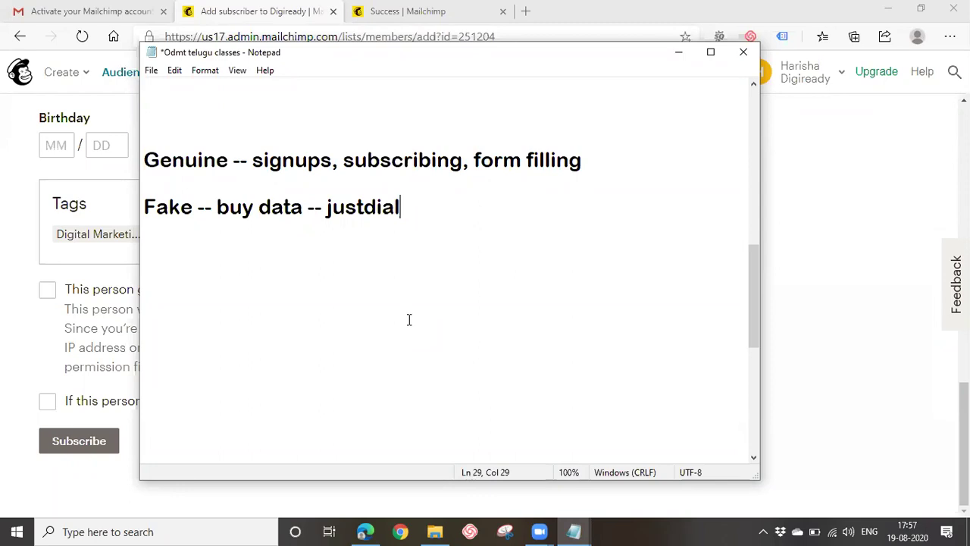
# Rewrite the Genuine line as 'Genuine list-- opt-in list'.
pyautogui.click(231, 160)
pyautogui.write('list')
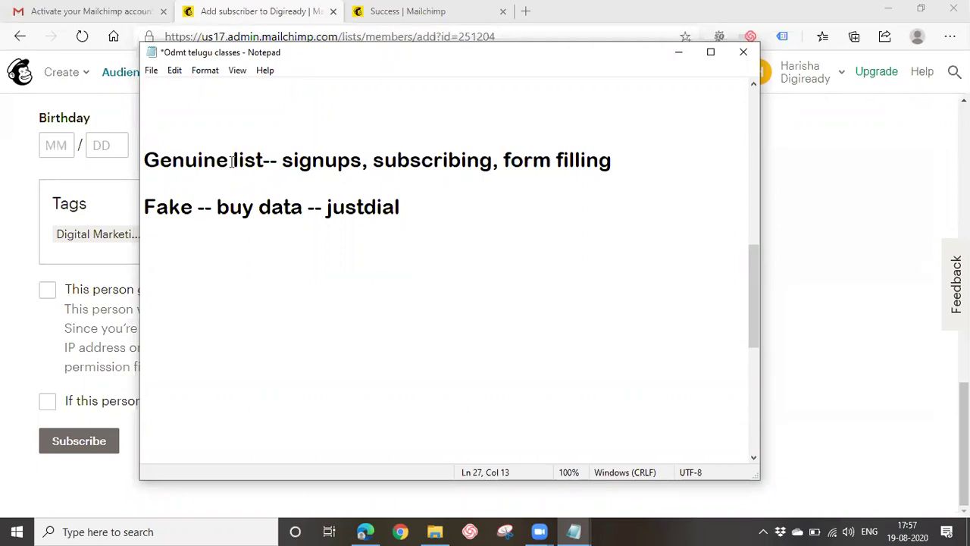
pyautogui.moveTo(282, 159); pyautogui.dragTo(704, 169)
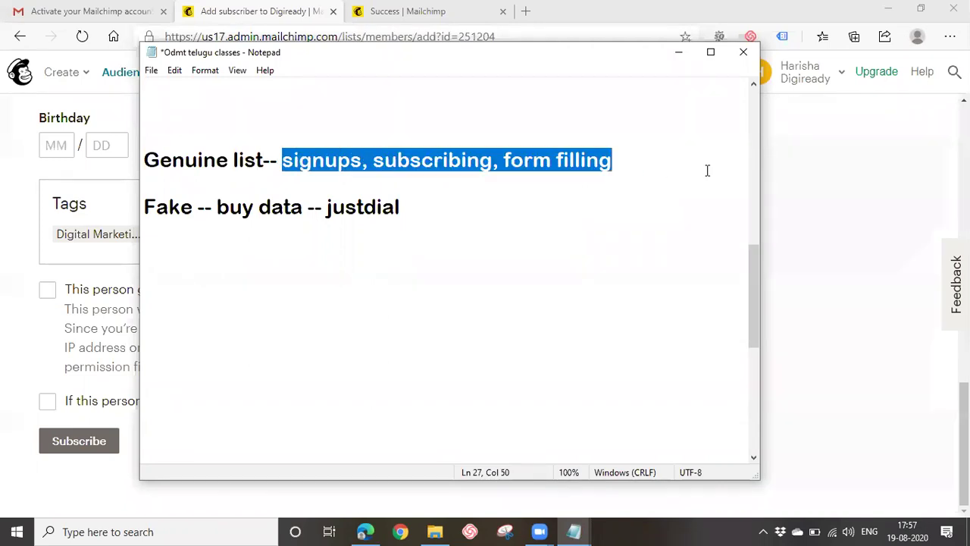
pyautogui.write('opt-in list')
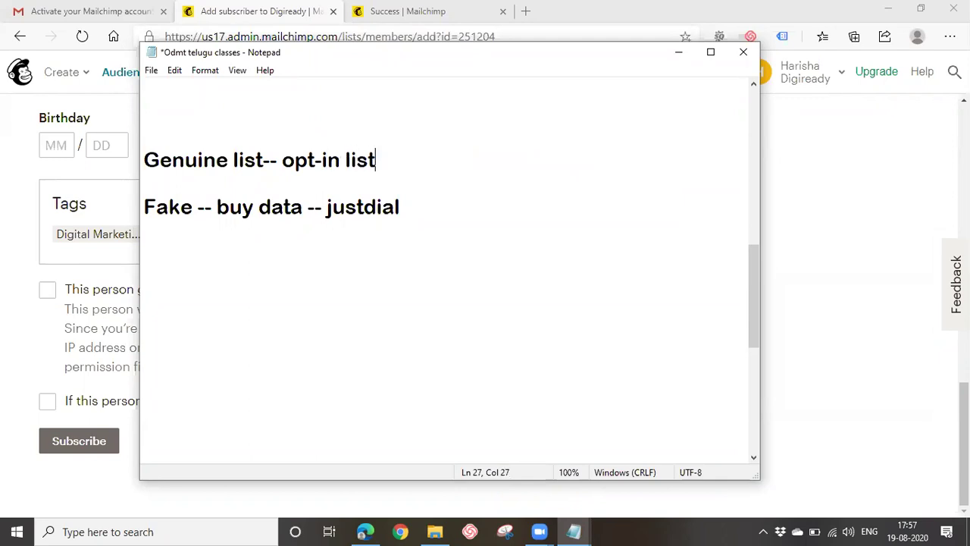
# Add a 'double - opt in list' line beneath the Genuine line.
pyautogui.press('Return')
pyautogui.write('double opt in list')
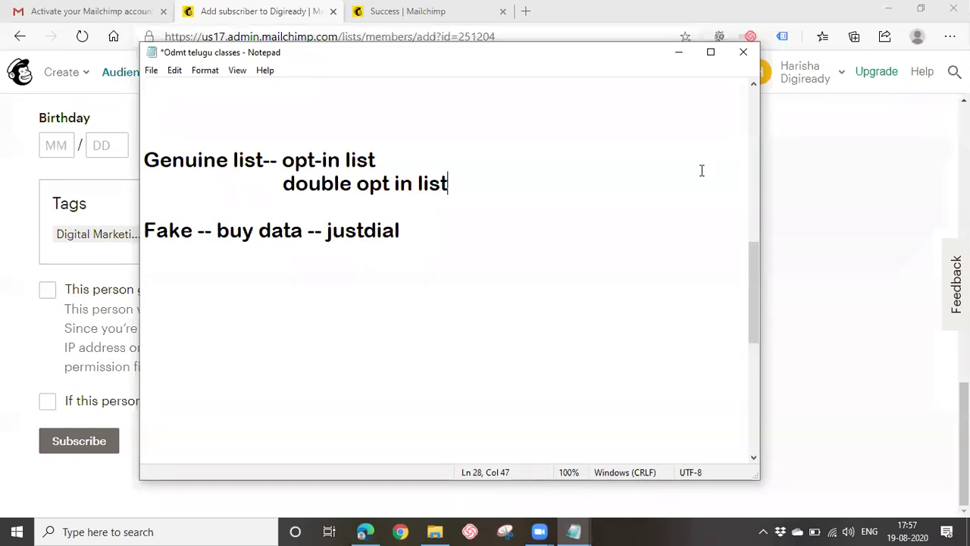
pyautogui.click(356, 185)
pyautogui.press('Left')
pyautogui.write('-')
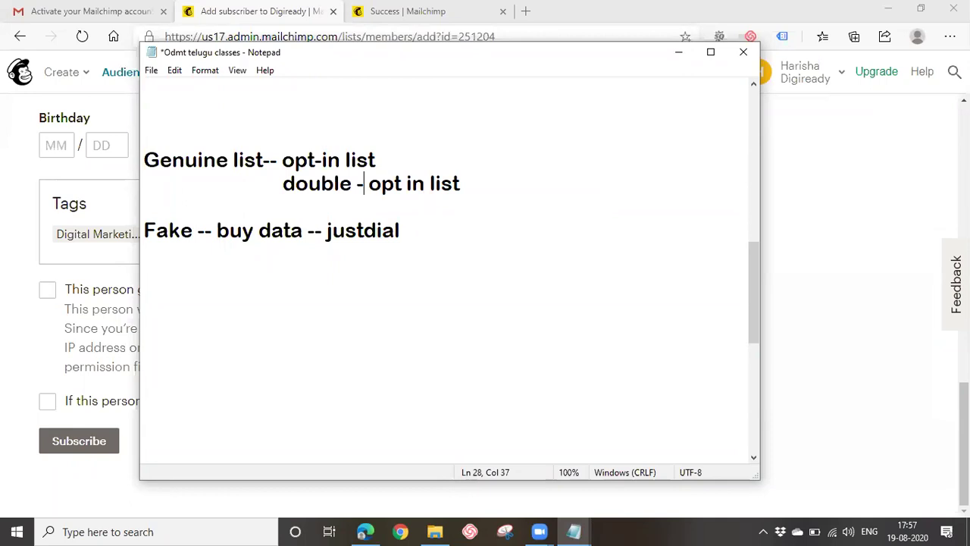
pyautogui.moveTo(282, 160); pyautogui.dragTo(421, 170)
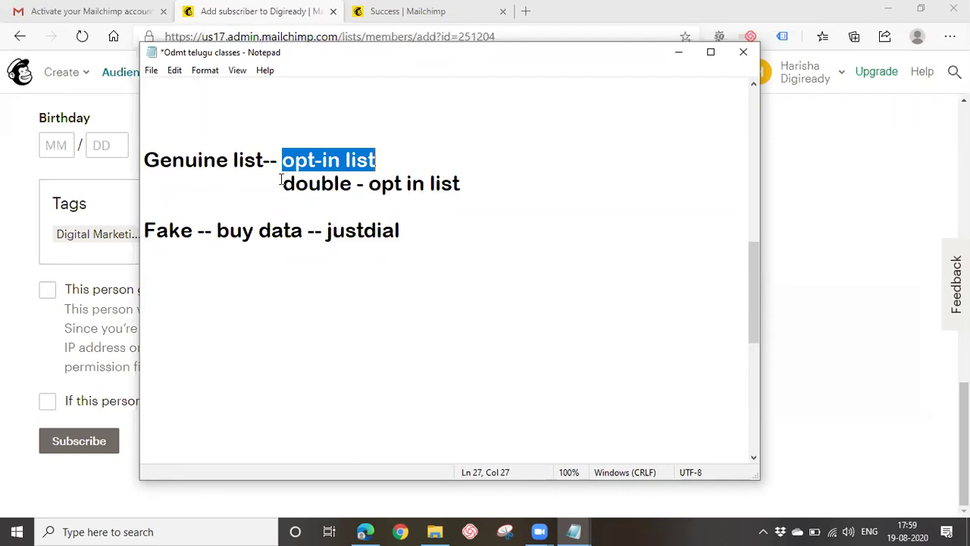
# Correct the second line to 'double opt-in list' and minimize Notepad.
pyautogui.moveTo(280, 181); pyautogui.dragTo(496, 190)
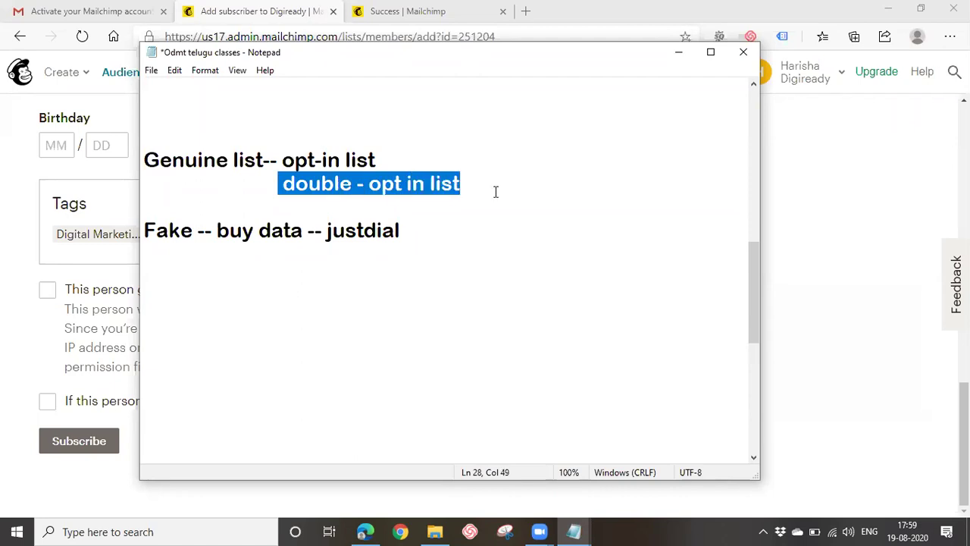
pyautogui.click(406, 188)
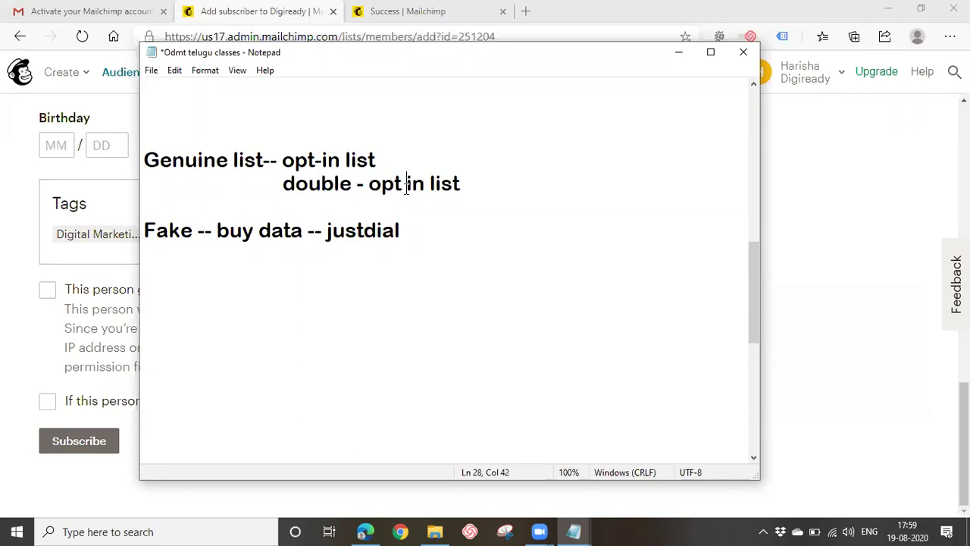
pyautogui.click(362, 185)
pyautogui.press('BackSpace')
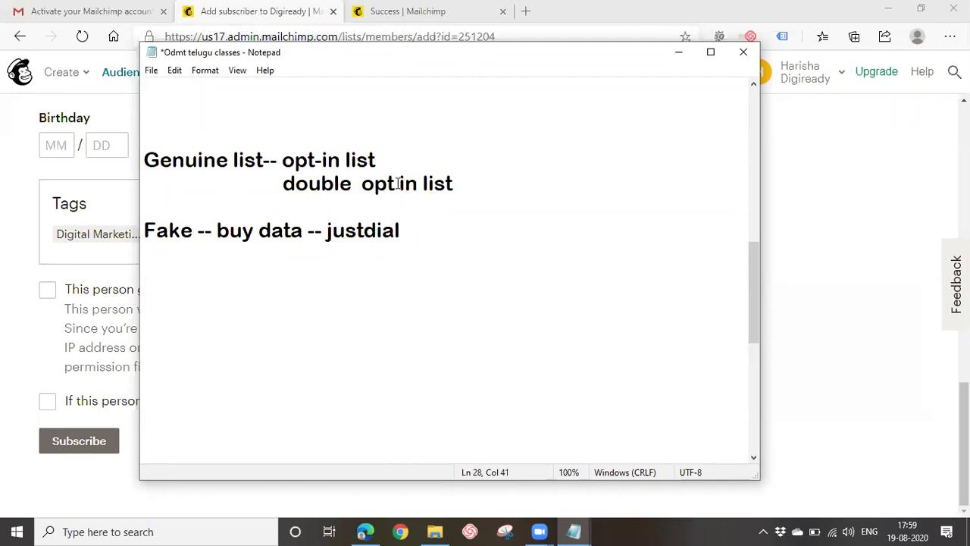
pyautogui.write('-')
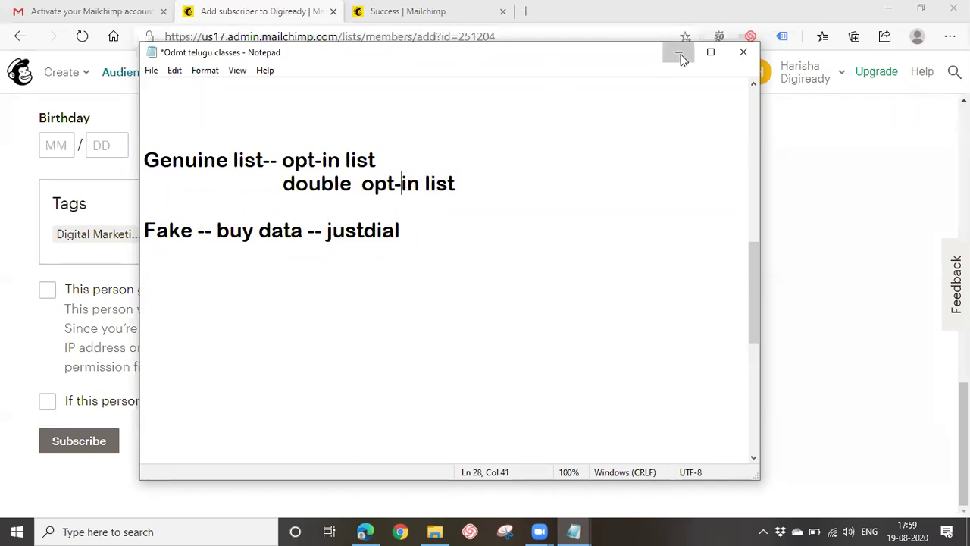
pyautogui.click(679, 54)
# Tick the consent box confirming the new contact gave permission to be emailed.
pyautogui.click(45, 295)
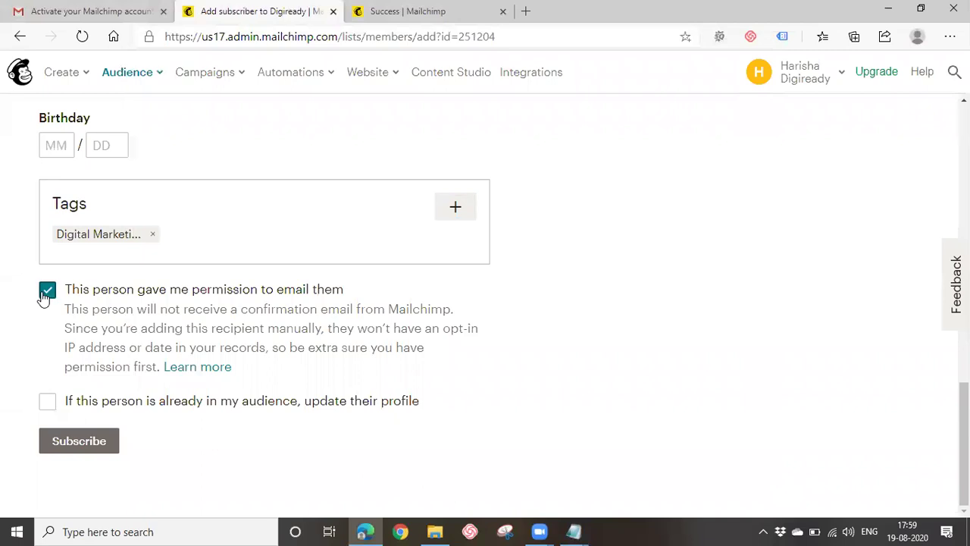
pyautogui.press('space')
pyautogui.click(45, 293)
pyautogui.click(425, 311)
pyautogui.click(48, 291)
# Subscribe the Digital Marketing-tagged contact to the Digiready audience, bringing it to 2 contacts.
pyautogui.scroll(3, 250, 296)
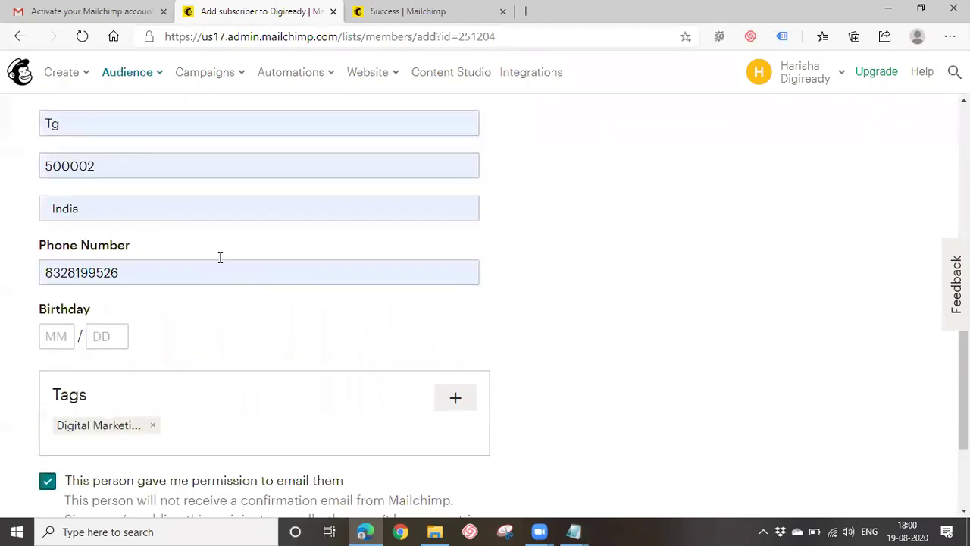
pyautogui.scroll(-3, 171, 351)
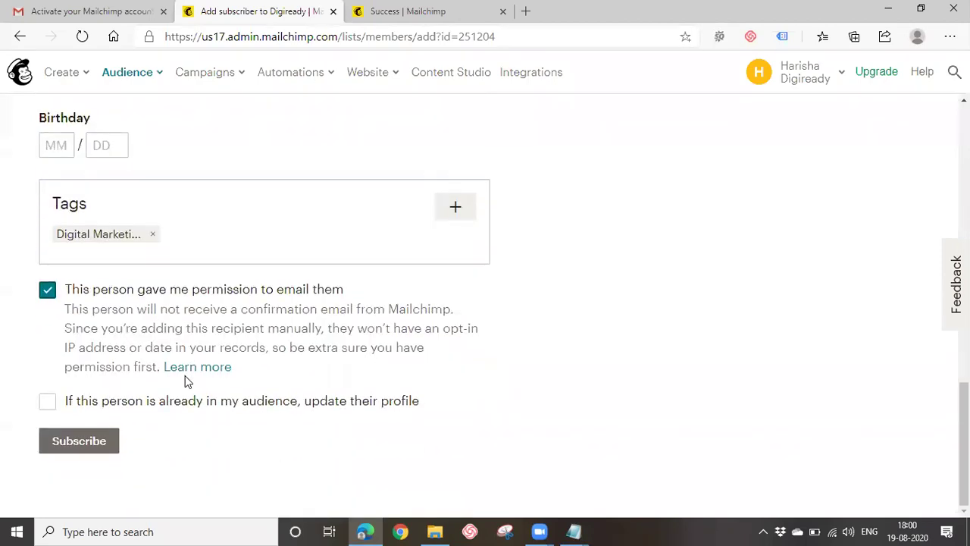
pyautogui.click(79, 442)
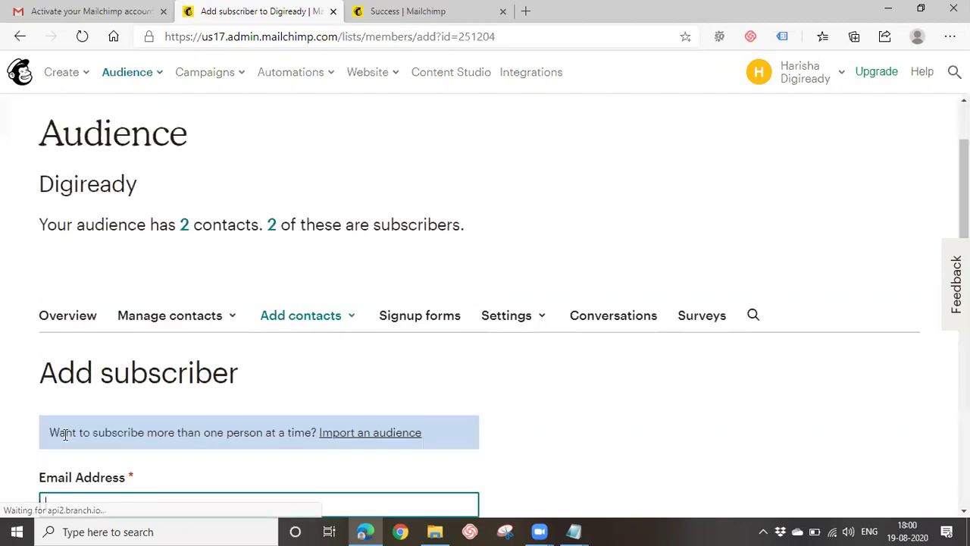
pyautogui.scroll(-3, 163, 433)
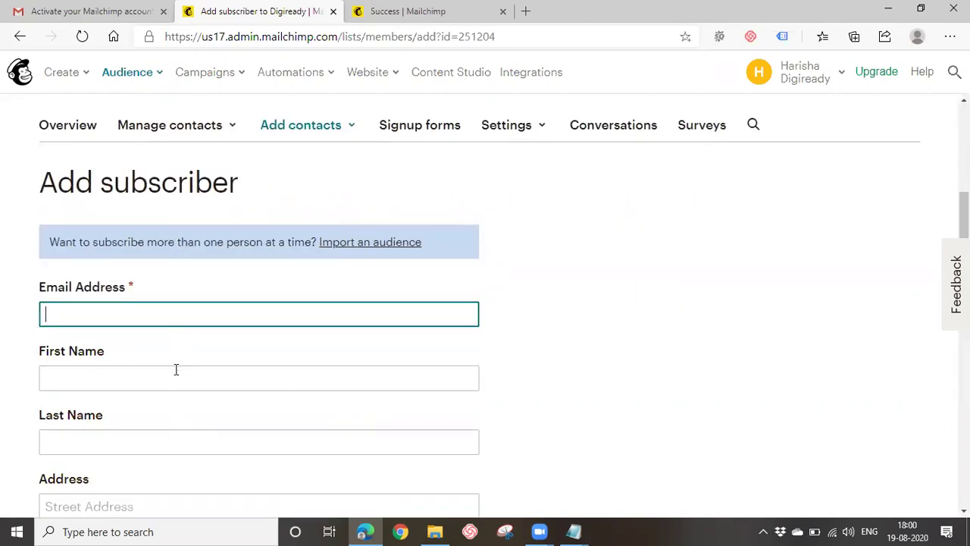
pyautogui.scroll(-3, 176, 369)
pyautogui.scroll(3, 193, 465)
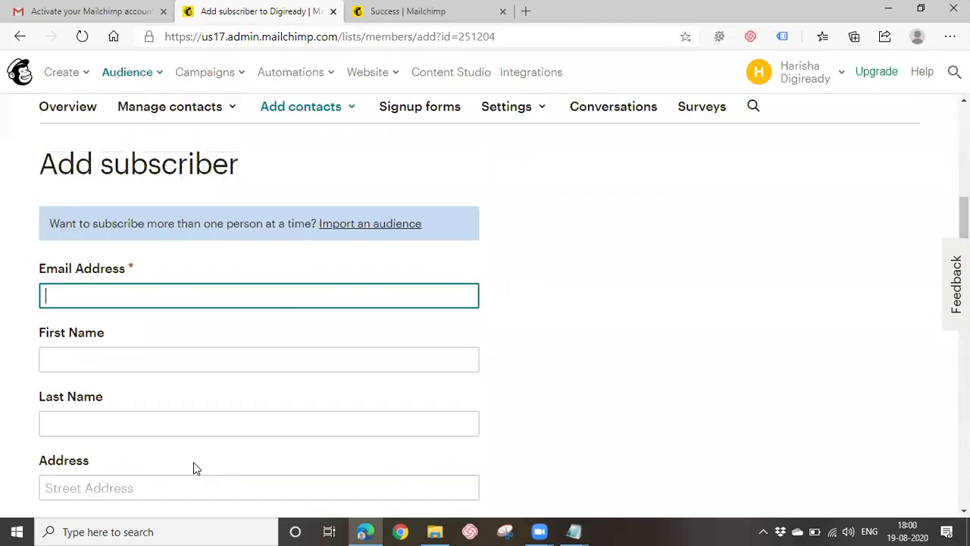
pyautogui.scroll(1, 193, 468)
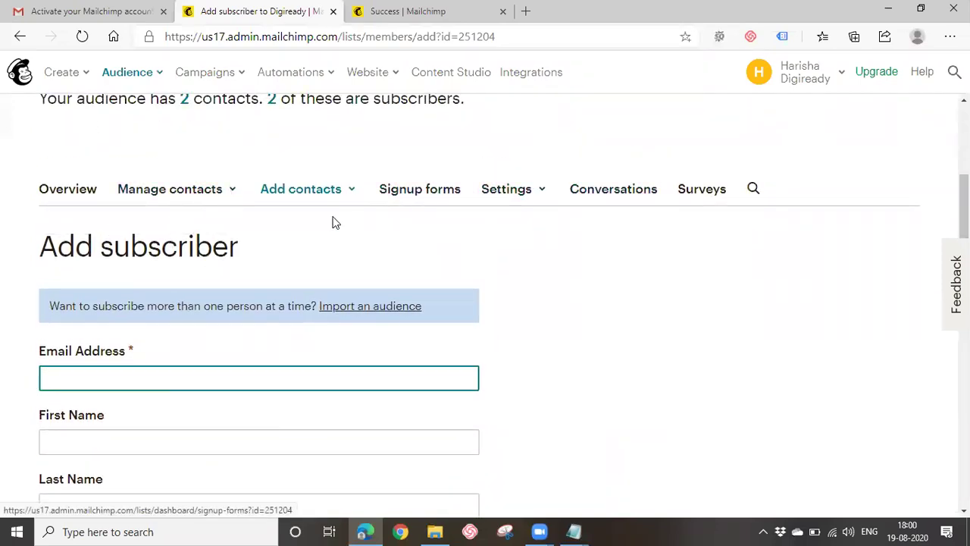
pyautogui.click(140, 76)
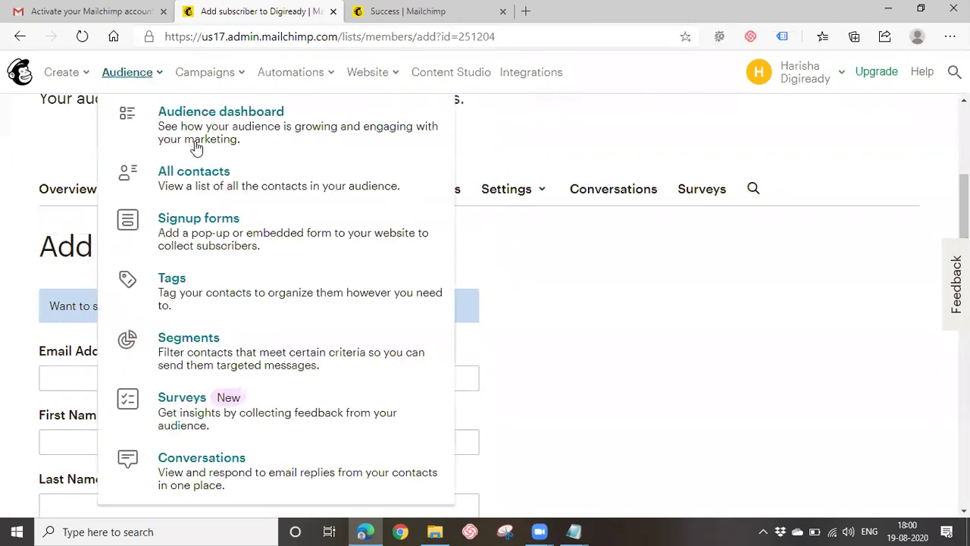
# Open the Digiready All contacts table and scroll across its columns to review both subscribers.
pyautogui.click(195, 184)
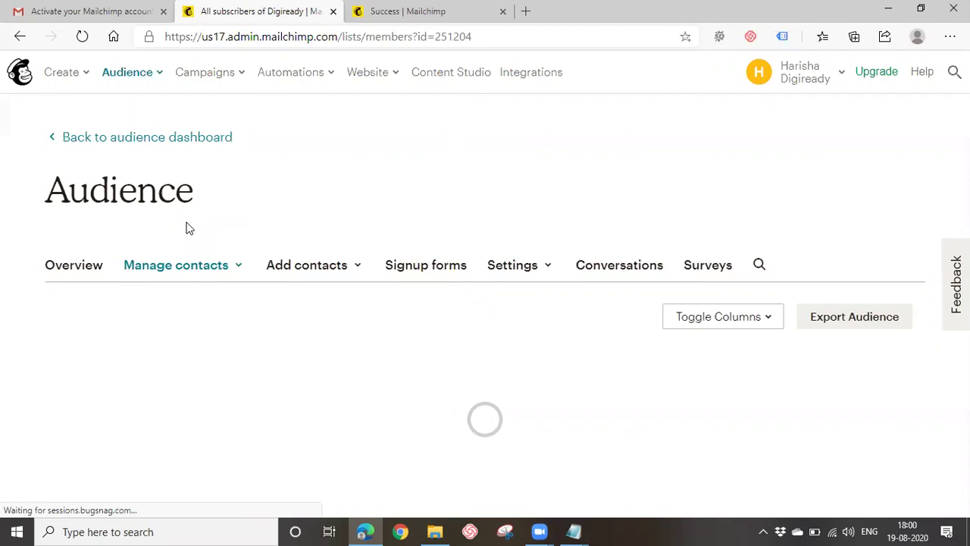
pyautogui.scroll(-2, 274, 269)
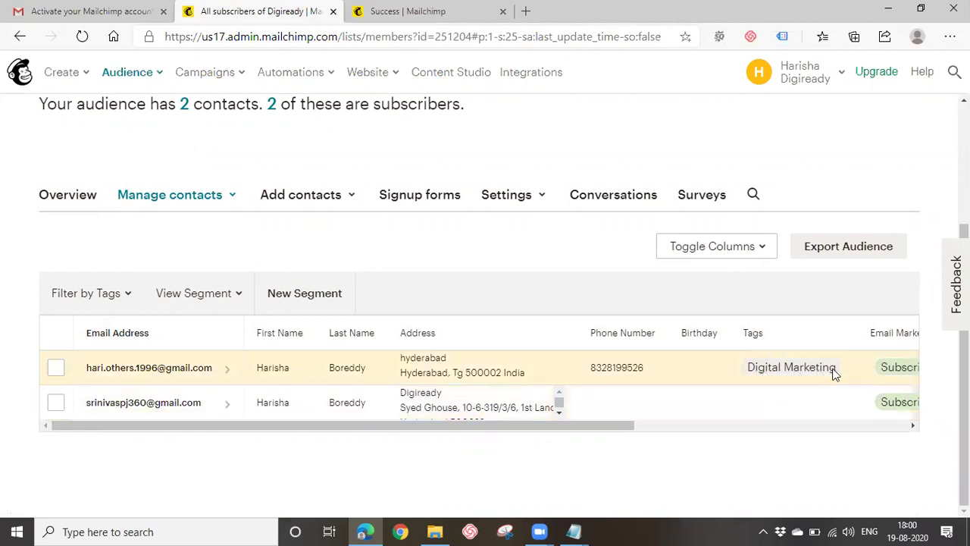
pyautogui.moveTo(629, 426); pyautogui.dragTo(913, 418)
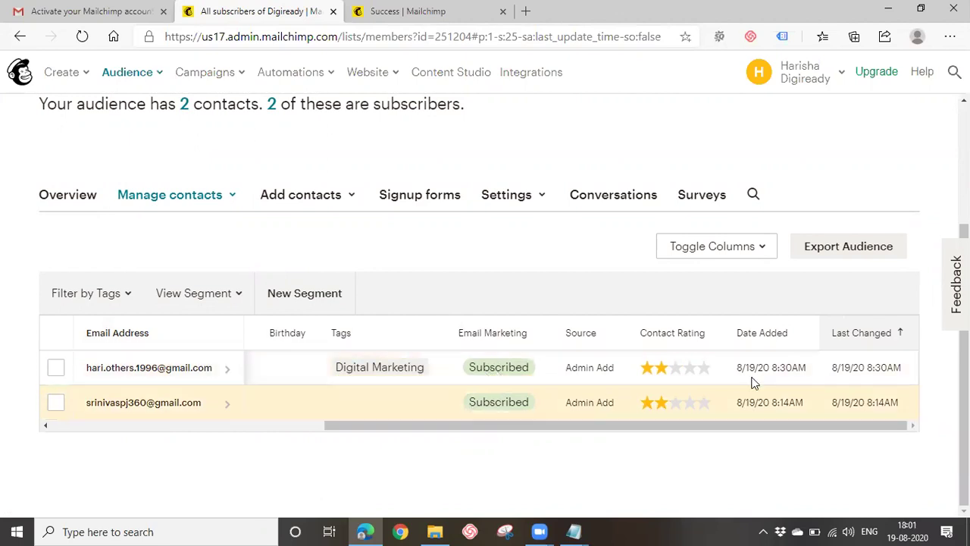
pyautogui.moveTo(675, 431); pyautogui.dragTo(381, 425)
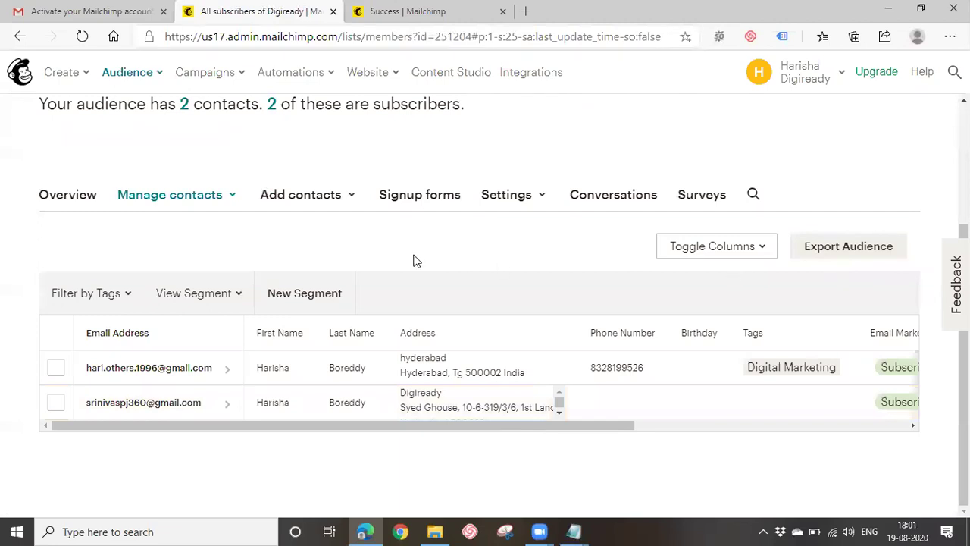
pyautogui.click(319, 199)
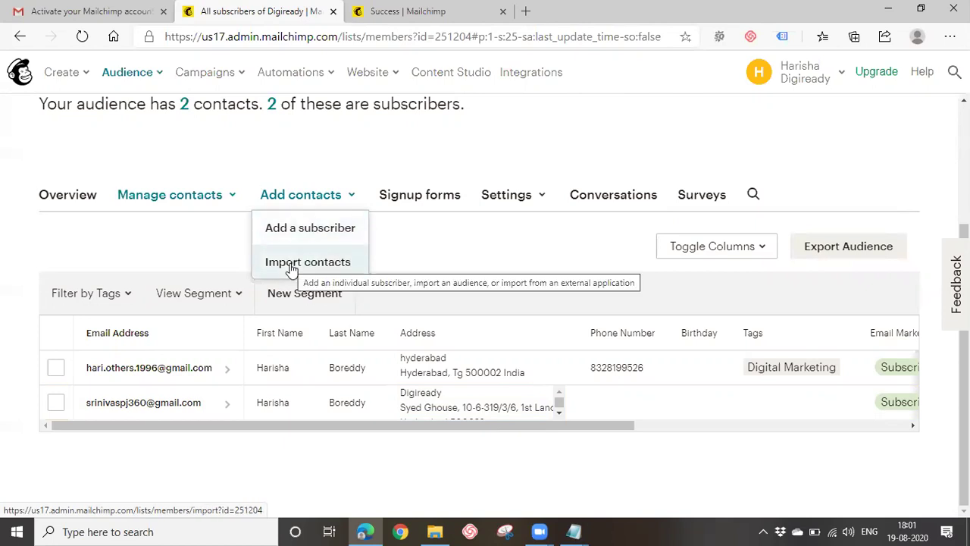
# Start a contact import with the Upload file method, highlighting the CSV and TXT format note.
pyautogui.click(291, 265)
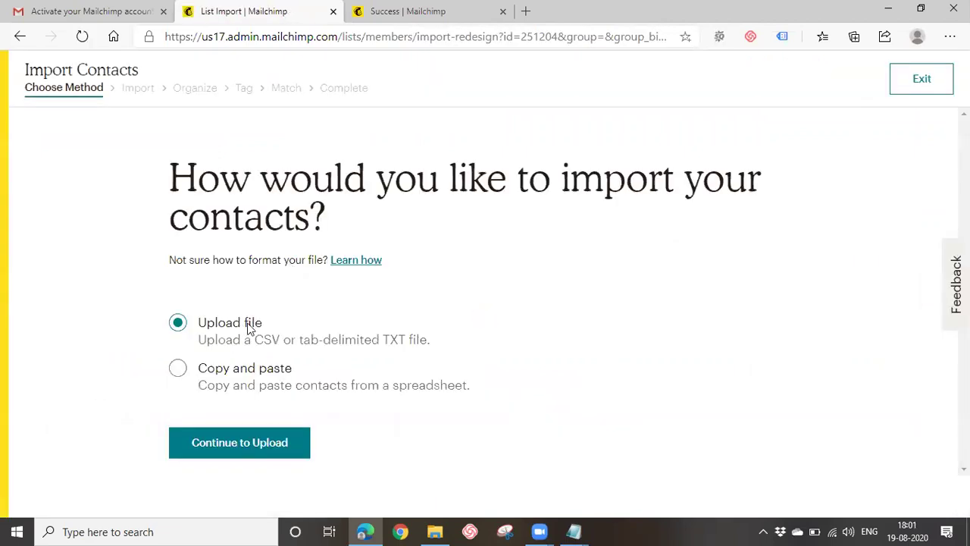
pyautogui.moveTo(254, 340); pyautogui.dragTo(294, 339)
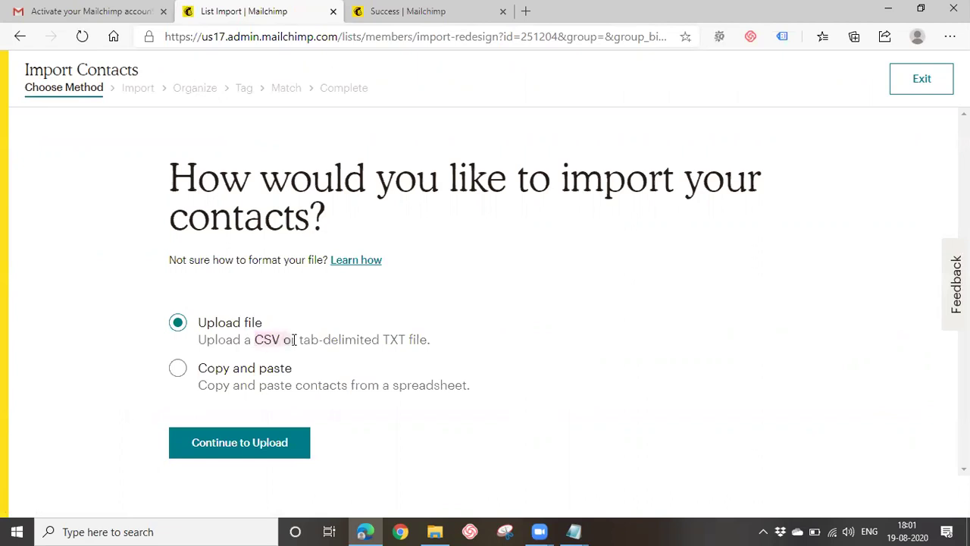
pyautogui.click(288, 338)
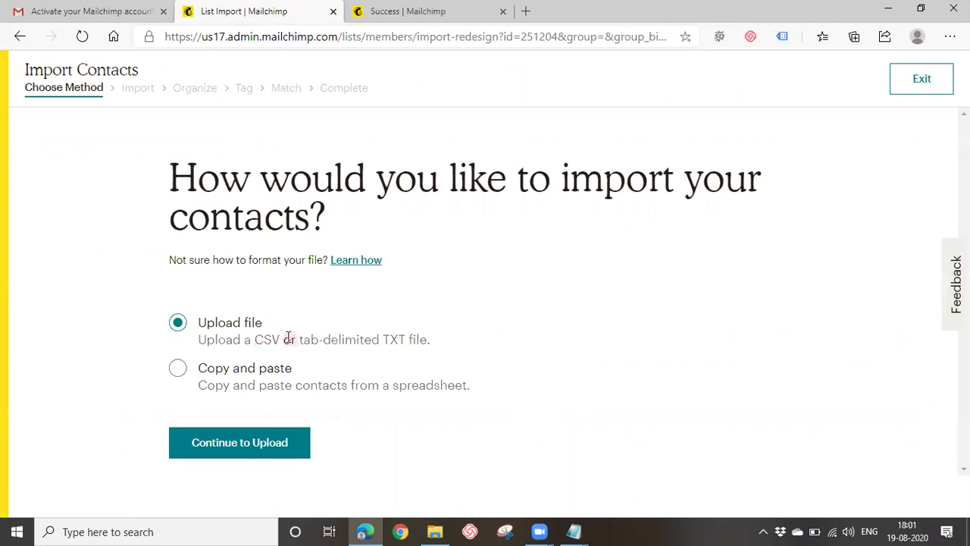
pyautogui.moveTo(328, 339); pyautogui.dragTo(454, 350)
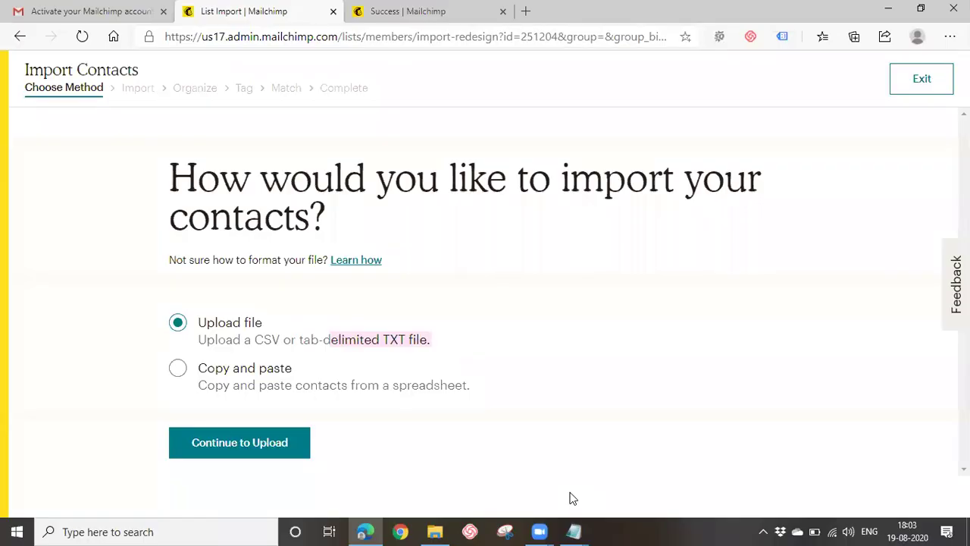
pyautogui.click(251, 444)
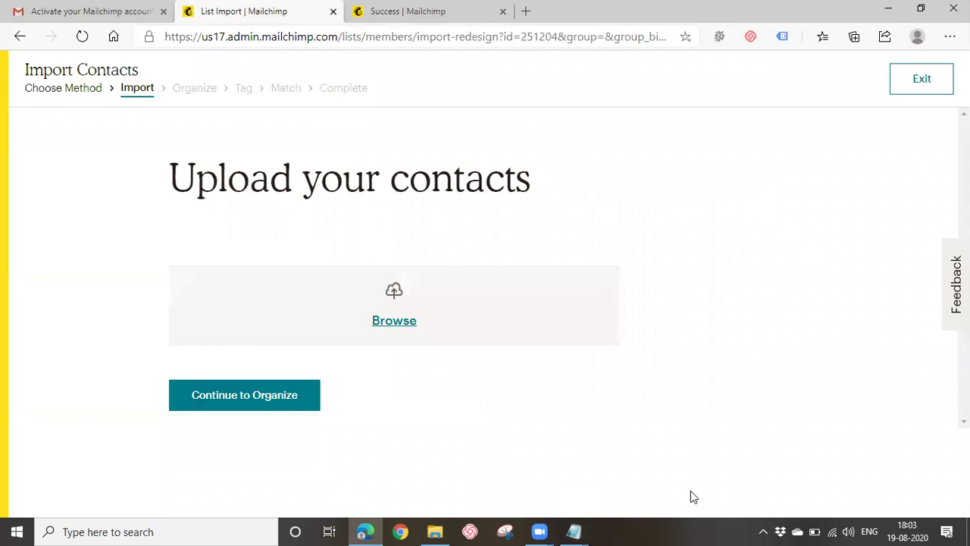
# Save customer mails in Notepad and upload customer mails.txt (107b) from the Desktop.
pyautogui.click(392, 311)
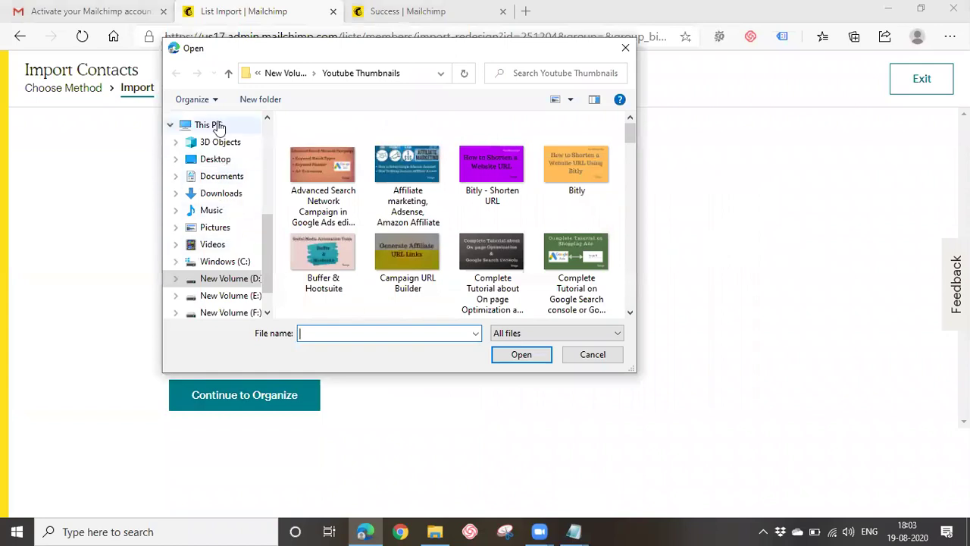
pyautogui.click(215, 159)
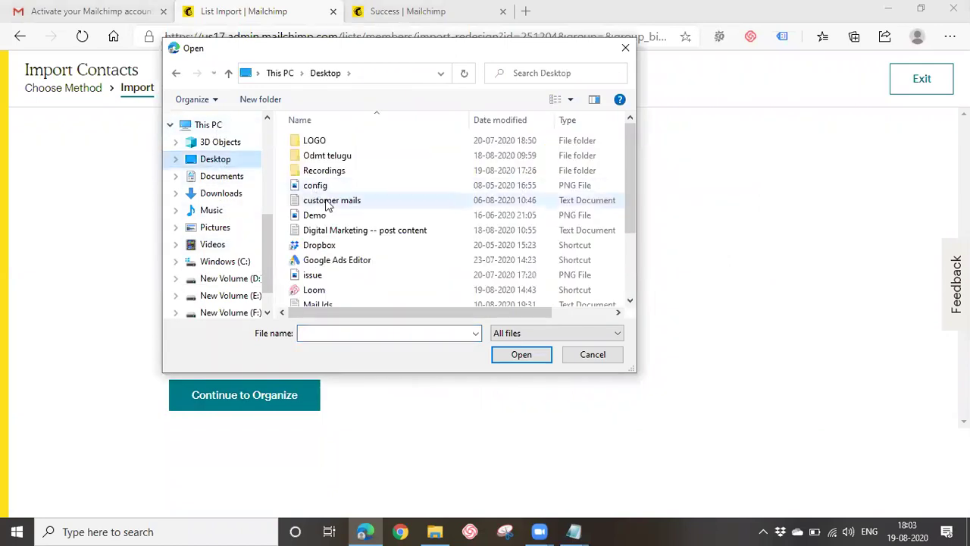
pyautogui.click(326, 202)
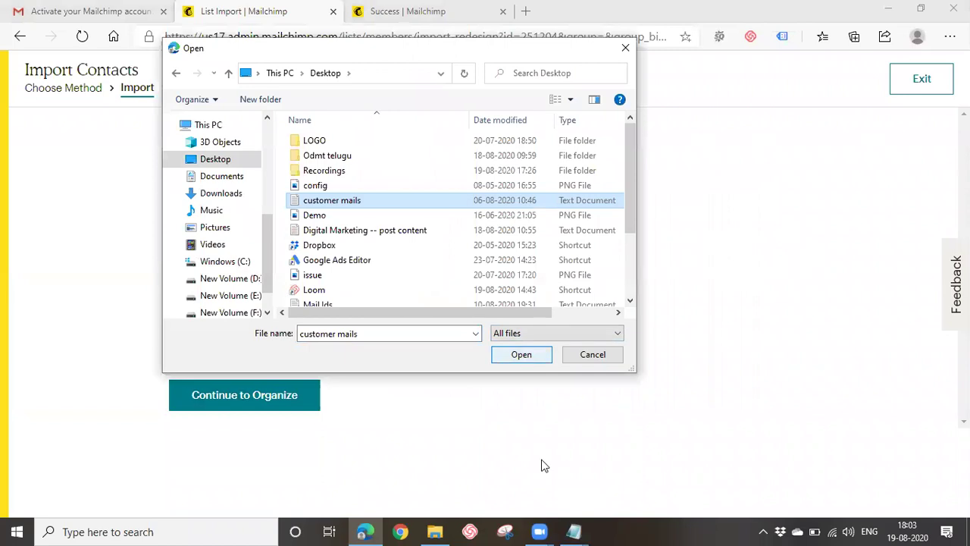
pyautogui.hotkey('alt', 'Tab')
pyautogui.hotkey('ctrl', 's')
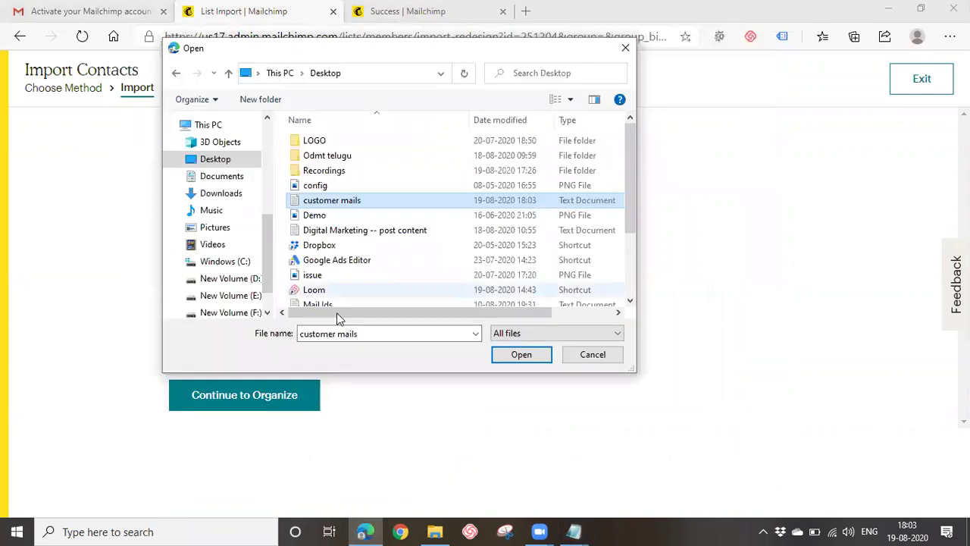
pyautogui.click(529, 356)
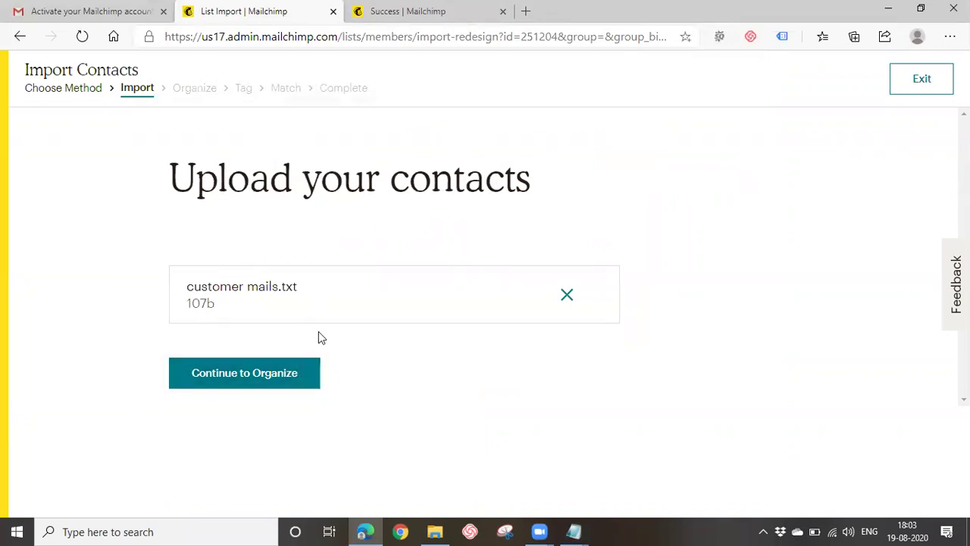
pyautogui.click(271, 374)
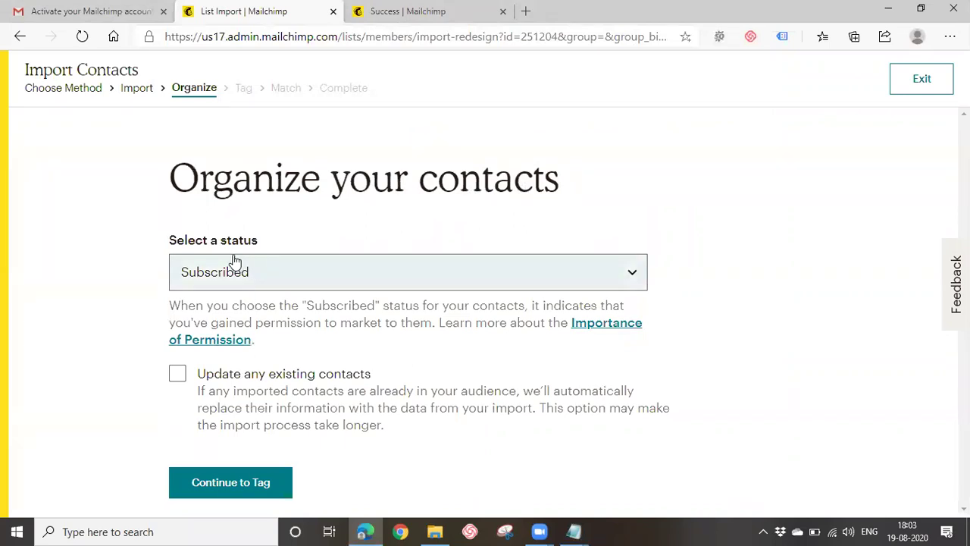
# Review the Subscribed, Unsubscribed, Non-Subscribed and Cleaned statuses, then return to the Notepad notes.
pyautogui.click(271, 278)
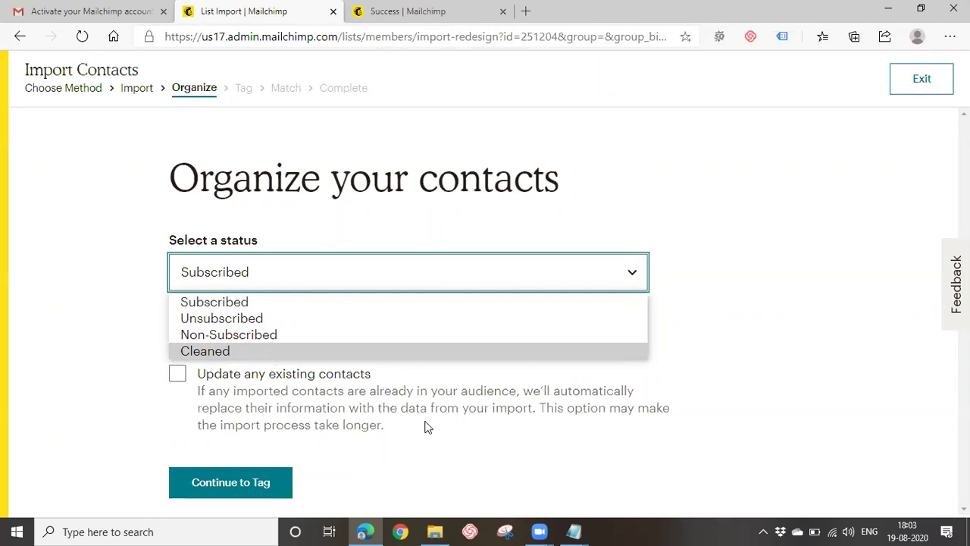
pyautogui.moveTo(573, 531)
pyautogui.click(533, 464)
pyautogui.click(286, 305)
# Note 'Cleaned -- bounce - mail does not get delivered', followed by hard bounce and soft bounce lines.
pyautogui.write('Cleaned --')
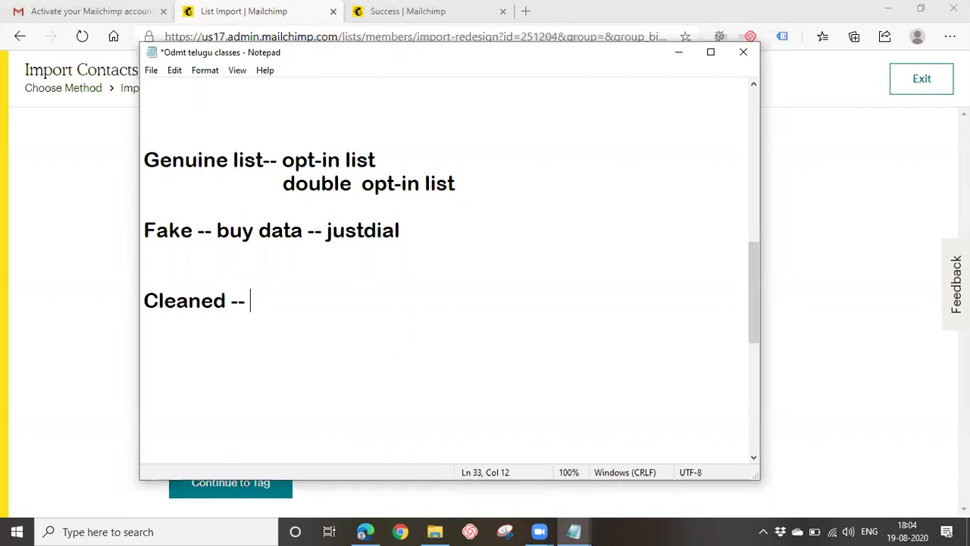
pyautogui.write('bounce')
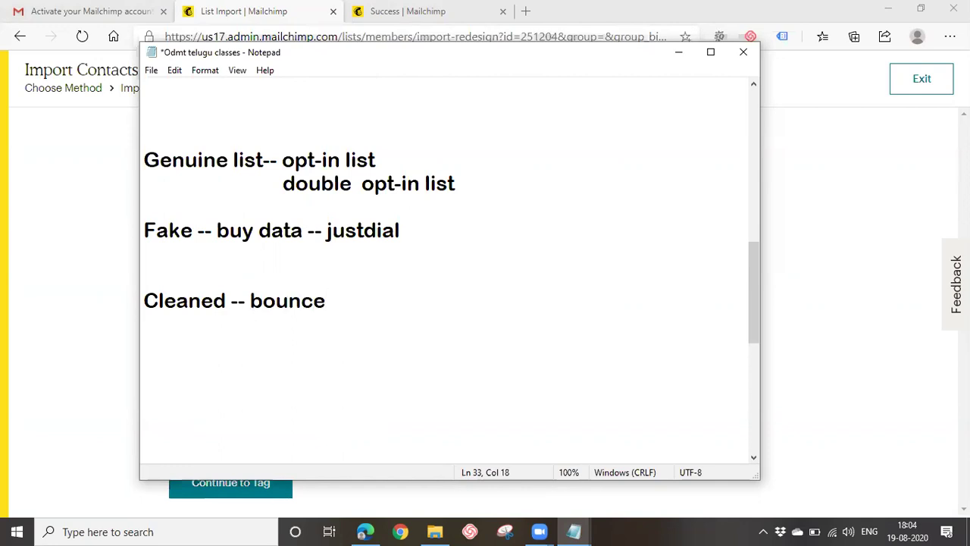
pyautogui.write(' - mail does not get delivered')
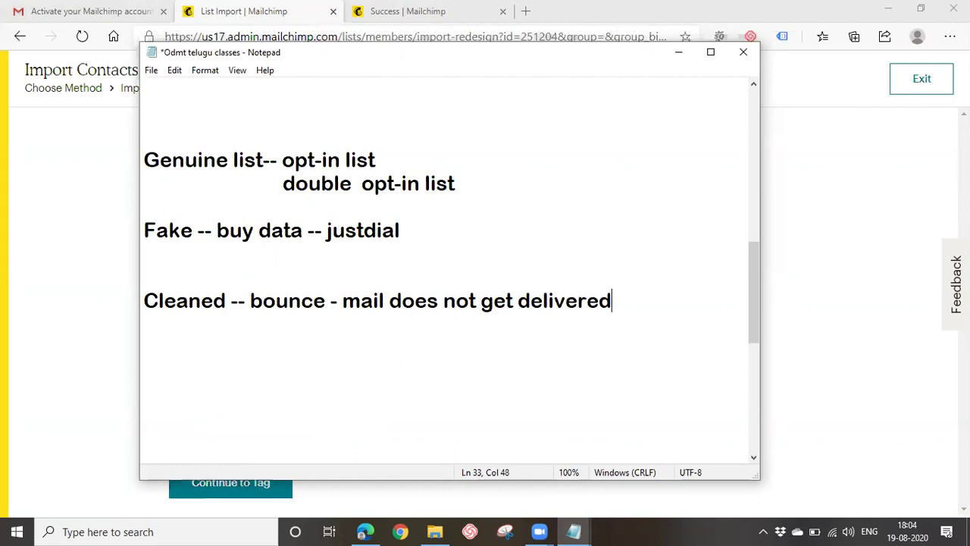
pyautogui.press('Return')
pyautogui.press('Return')
pyautogui.write('hard bounce')
pyautogui.press('Return')
pyautogui.press('Return')
pyautogui.write('sofy')
pyautogui.press('BackSpace')
pyautogui.write('t bounce')
# List hard bounce causes: mail address does not exist; recipient has completely blocked delivery.
pyautogui.click(311, 351)
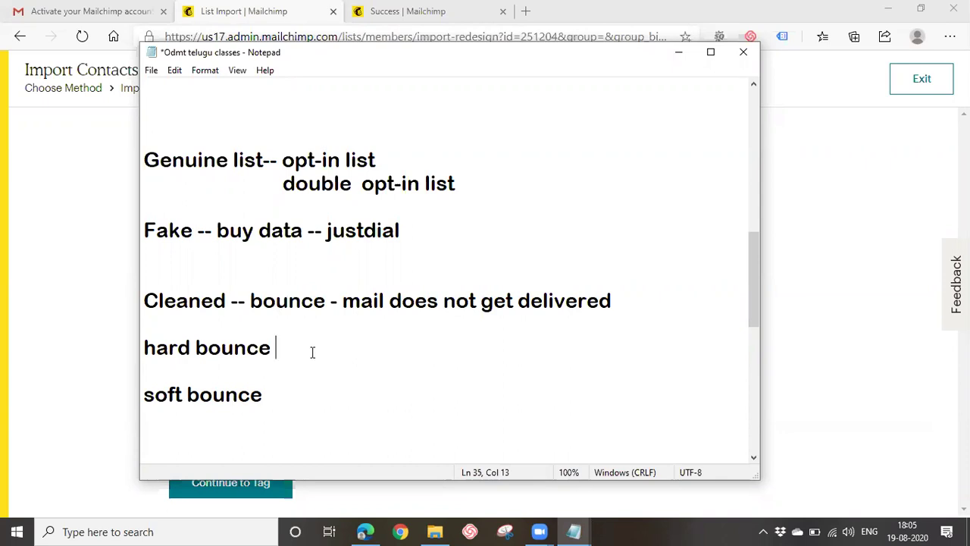
pyautogui.write('--')
pyautogui.write('mail')
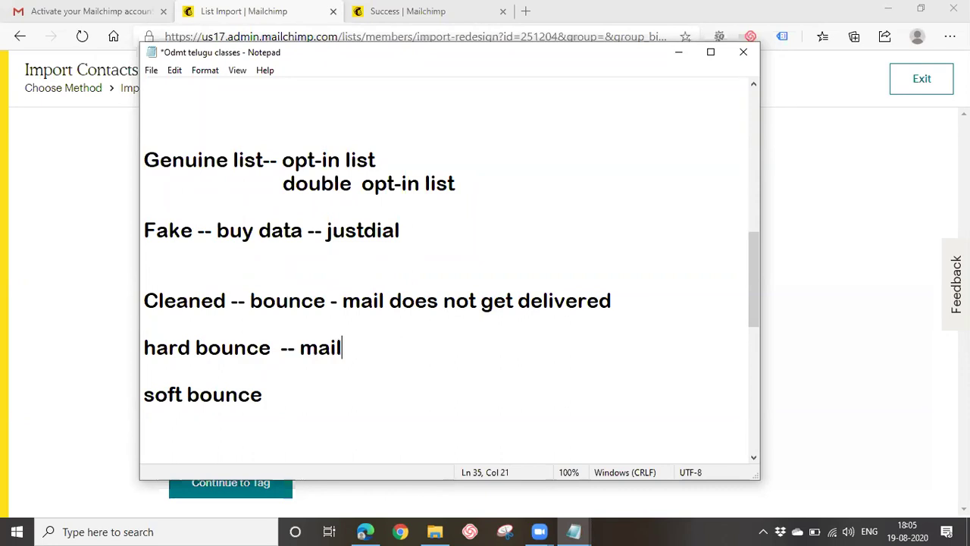
pyautogui.write(' address ')
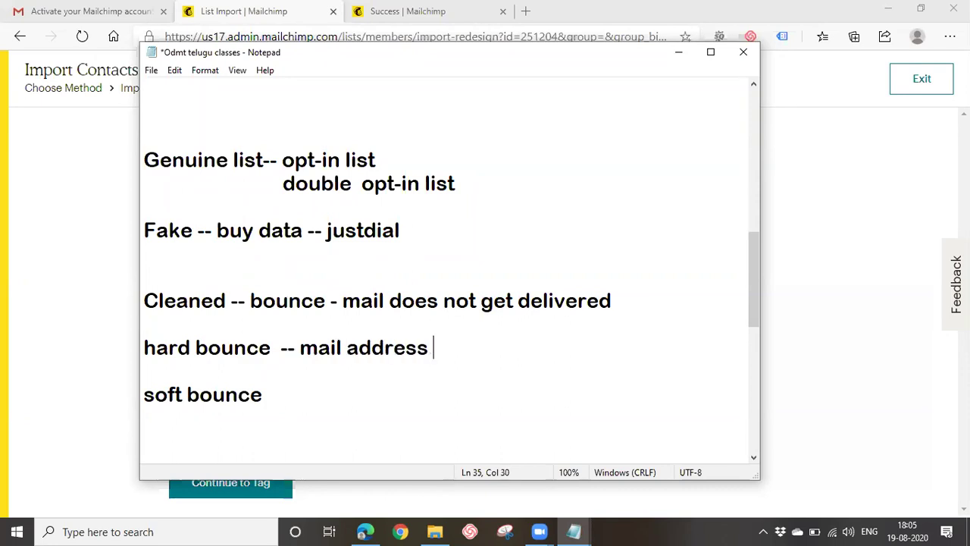
pyautogui.write('does not')
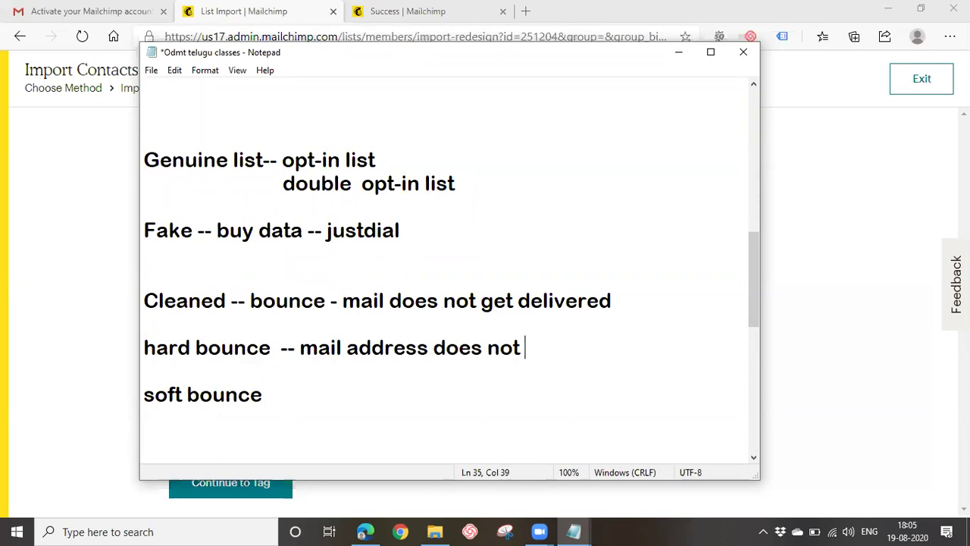
pyautogui.write(' exist')
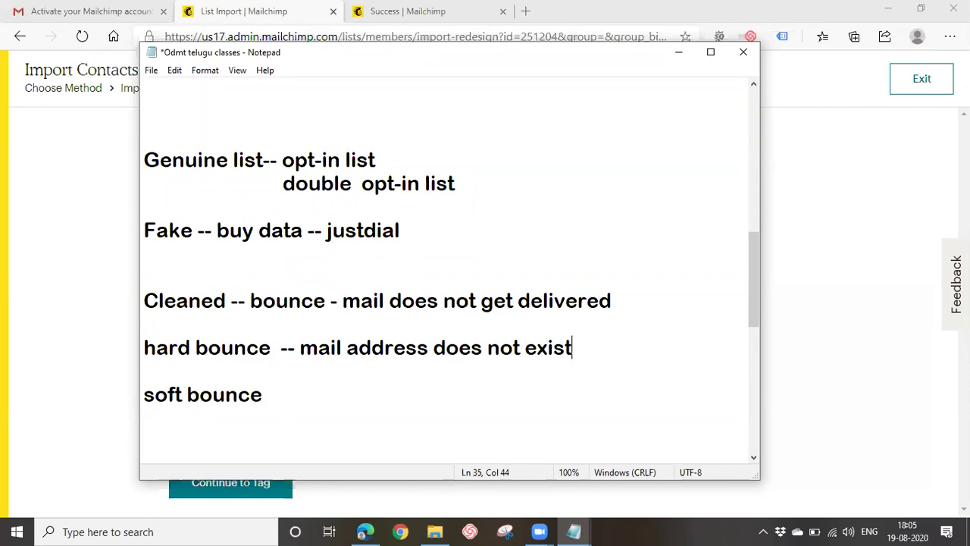
pyautogui.press('Return')
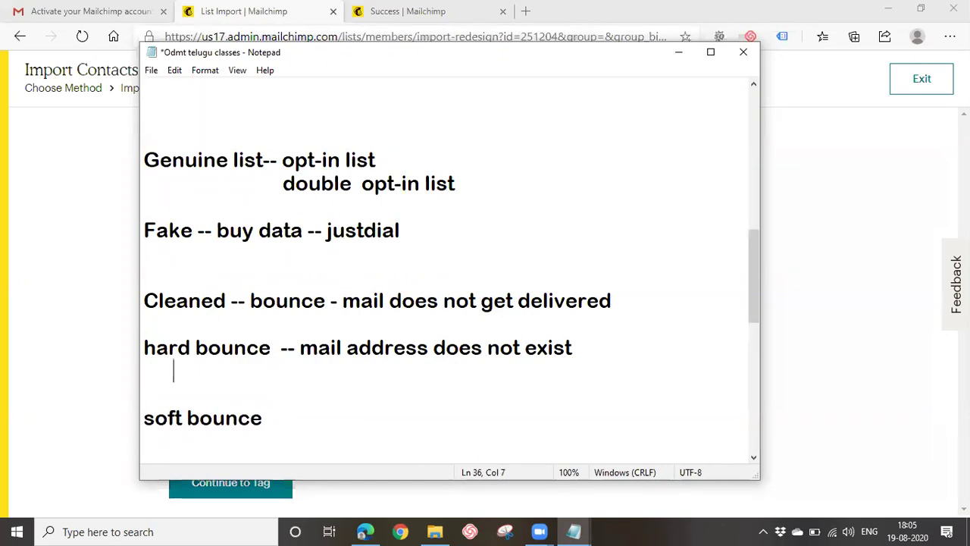
pyautogui.write('reci')
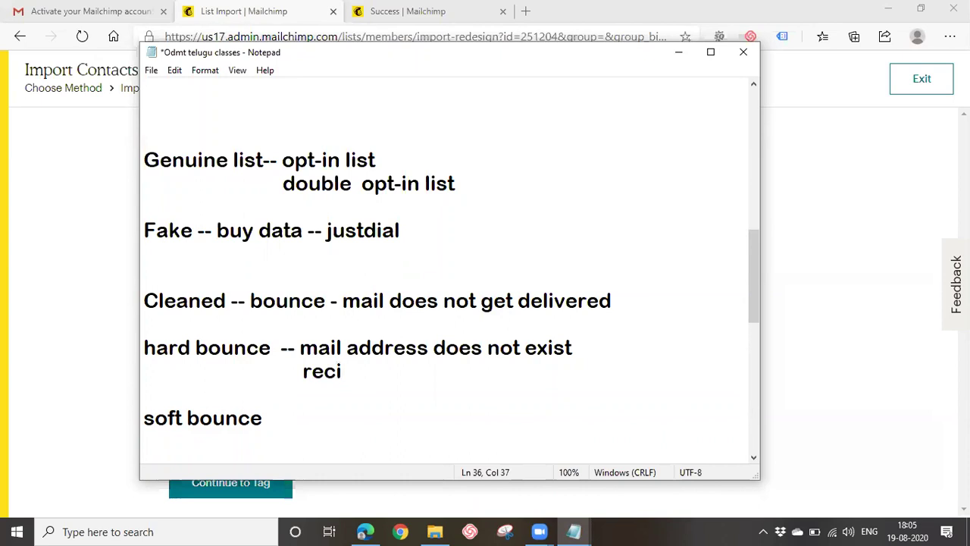
pyautogui.write('v')
pyautogui.press('BackSpace')
pyautogui.press('BackSpace')
pyautogui.write('ei')
pyautogui.press('BackSpace')
pyautogui.write('pient has completely blocked delivery')
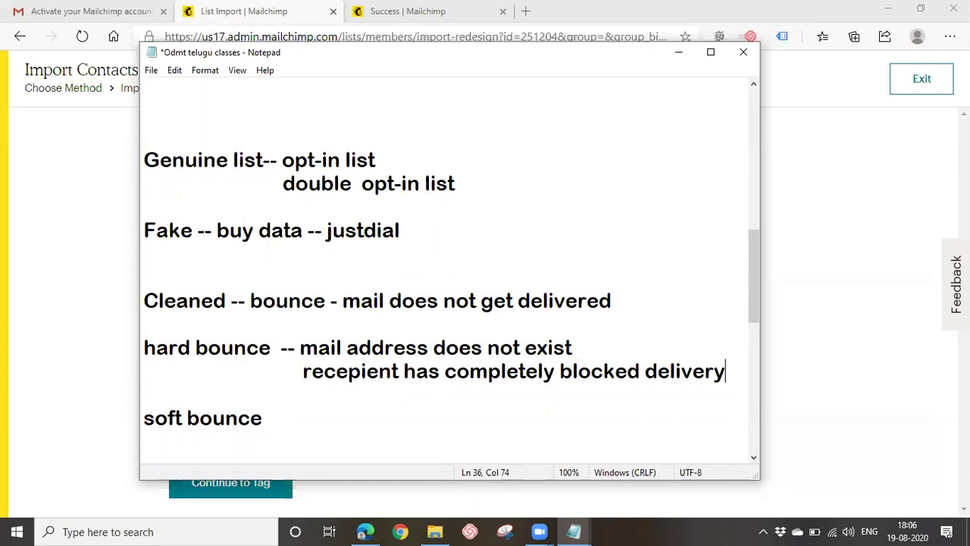
# Label the hard bounce line '- permanent' in the notes.
pyautogui.moveTo(303, 371); pyautogui.dragTo(657, 371)
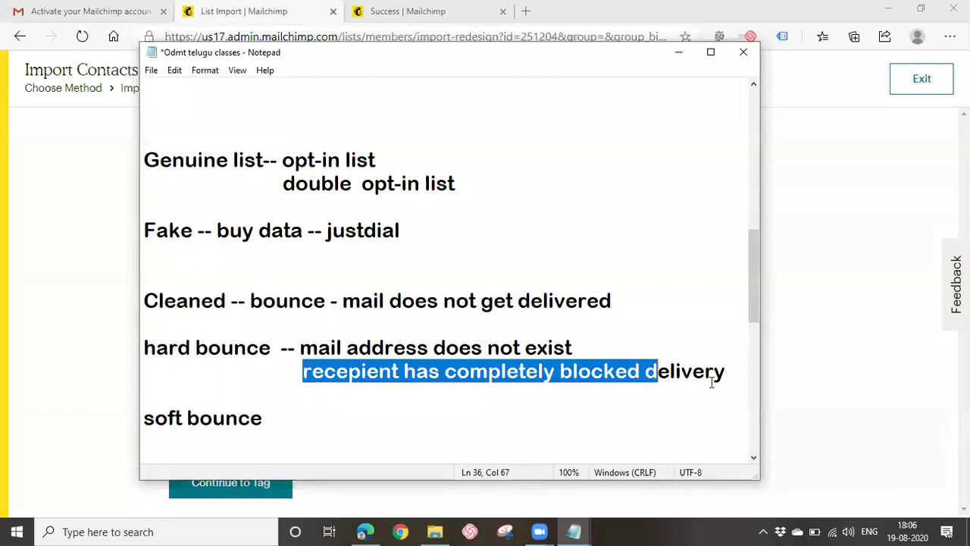
pyautogui.moveTo(712, 382); pyautogui.dragTo(722, 384)
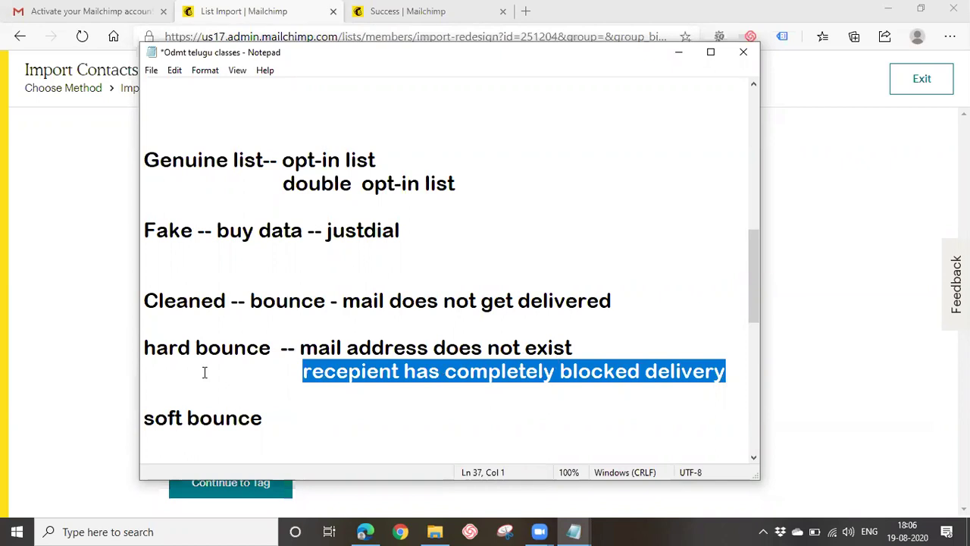
pyautogui.moveTo(144, 348); pyautogui.dragTo(247, 349)
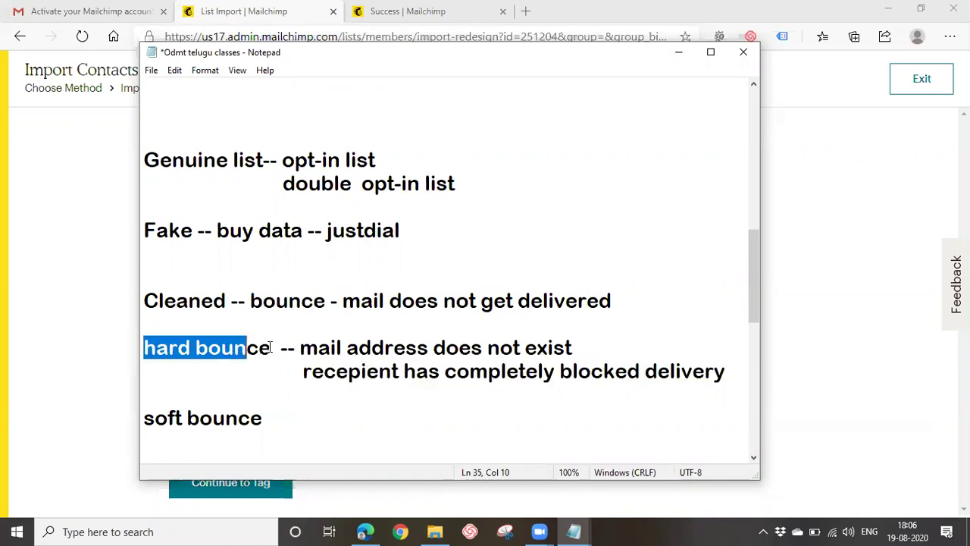
pyautogui.click(270, 348)
pyautogui.write('- permanan')
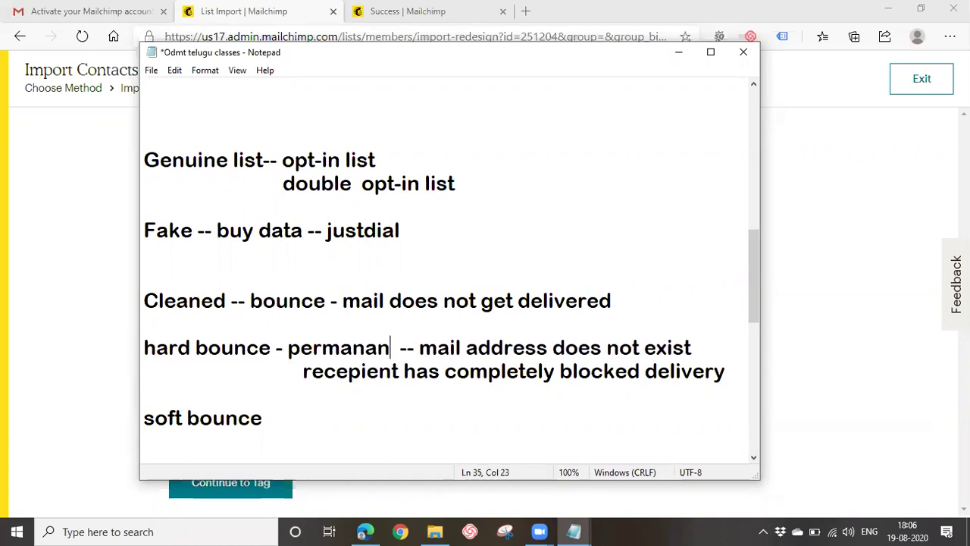
pyautogui.press('BackSpace')
pyautogui.press('BackSpace')
pyautogui.write('ent')
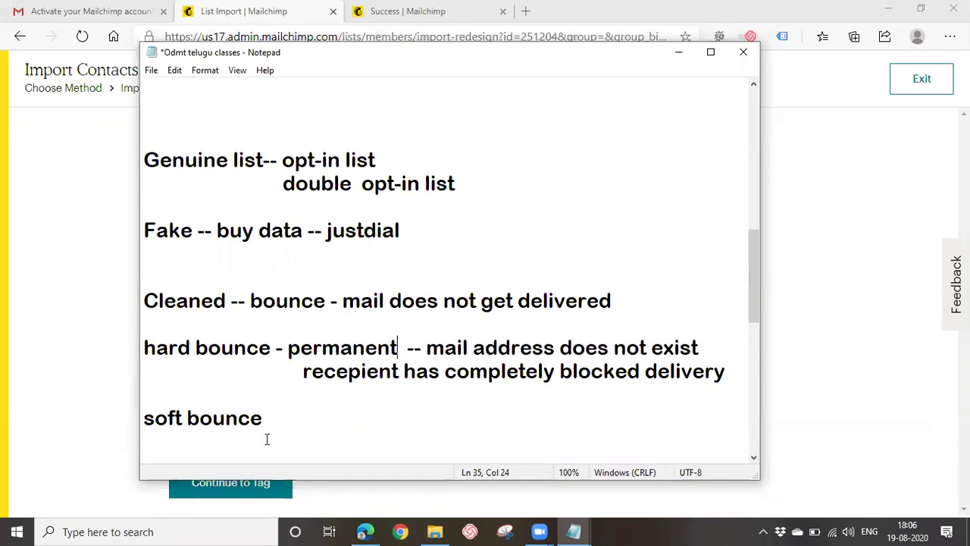
pyautogui.click(275, 432)
pyautogui.click(283, 412)
# Mark soft bounce as temporary with the cause 'recipient mail box is full'.
pyautogui.write('--temporary ')
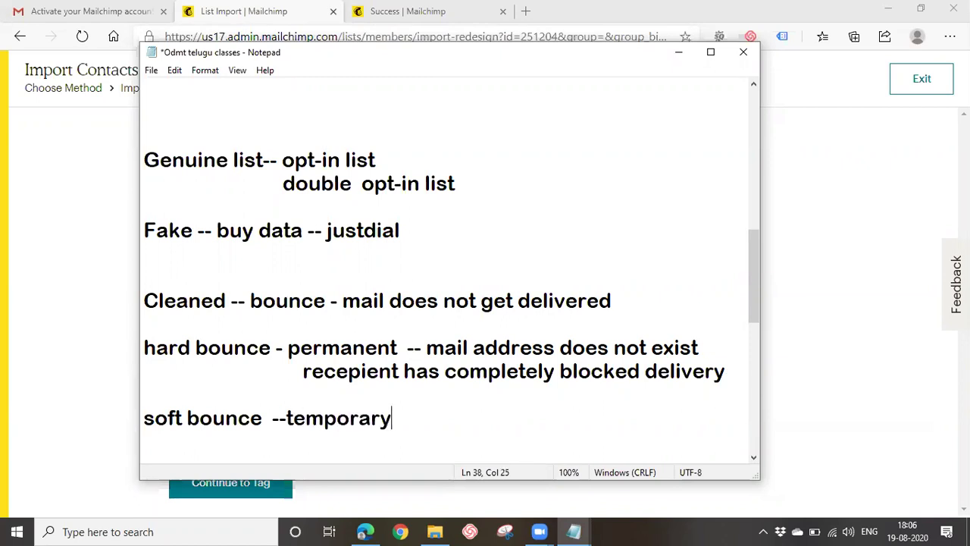
pyautogui.write('-')
pyautogui.write('reci')
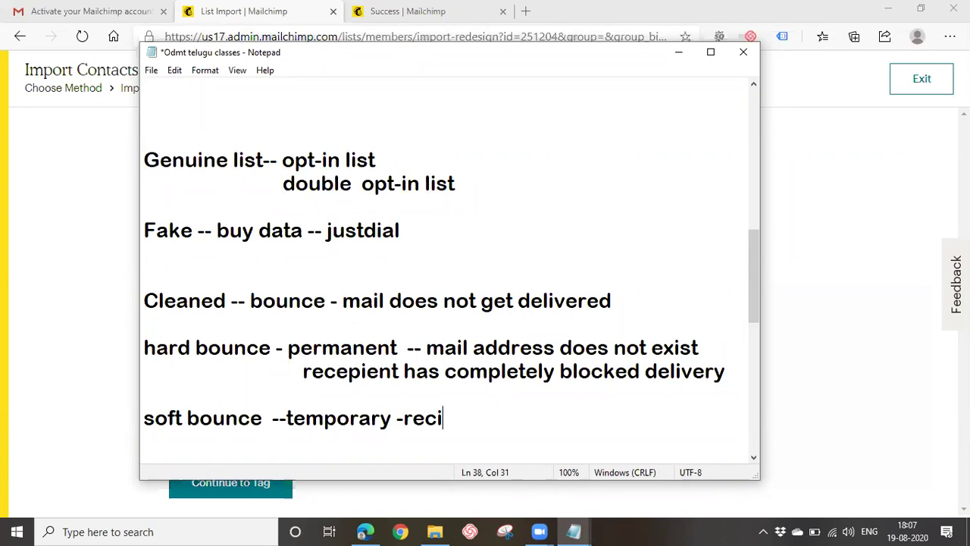
pyautogui.write('pient ')
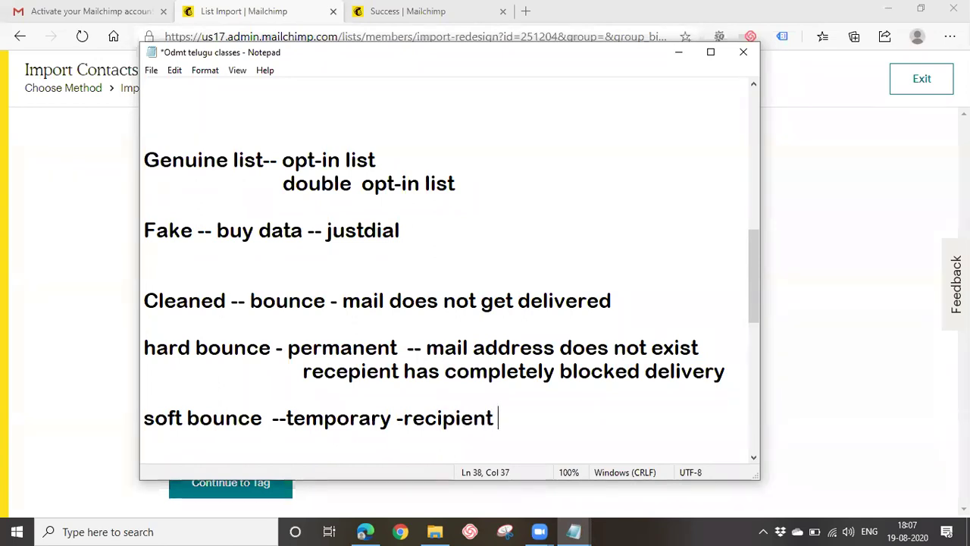
pyautogui.write('mail boc')
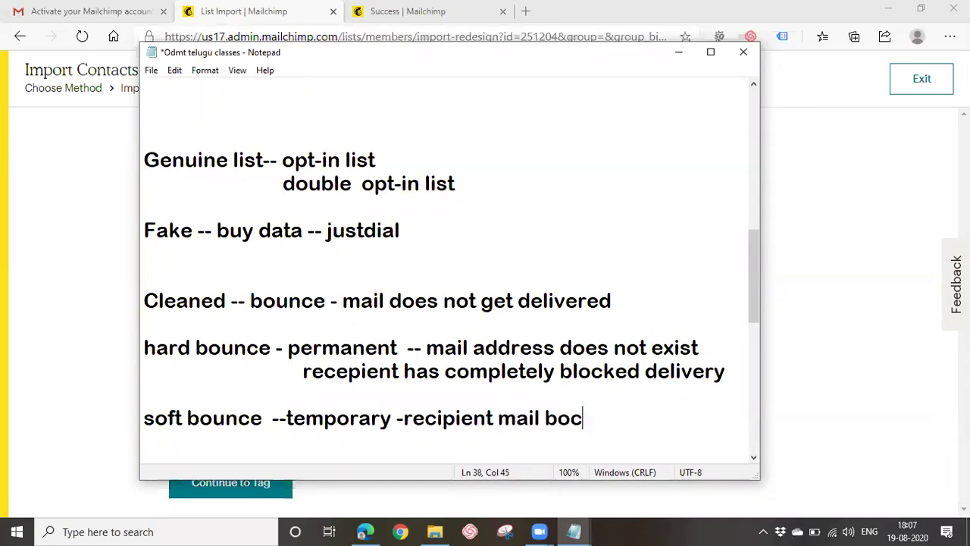
pyautogui.press('BackSpace')
pyautogui.write('x is full')
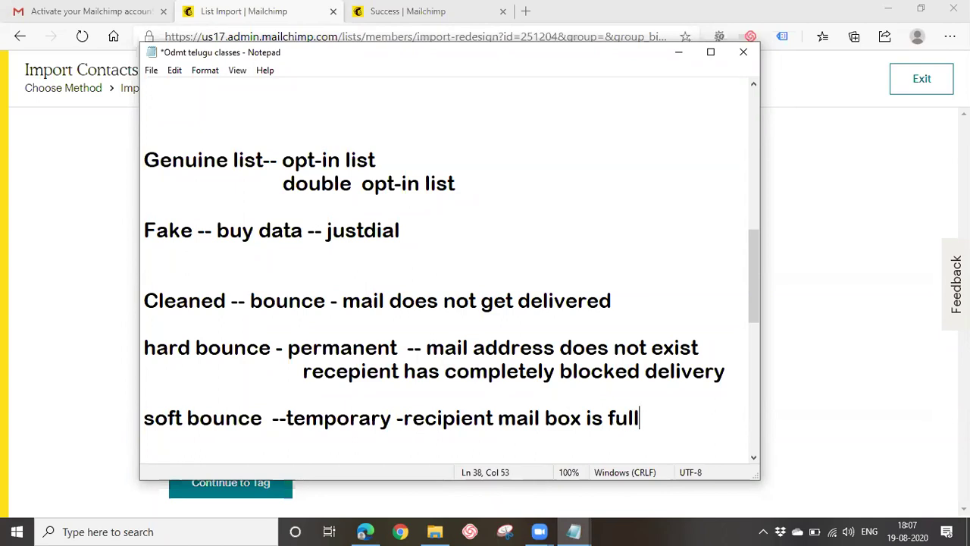
# Add soft bounce causes 'recipient email server is down' and 'email msg is too large'.
pyautogui.press('Return')
pyautogui.write('-')
pyautogui.write('recipient ')
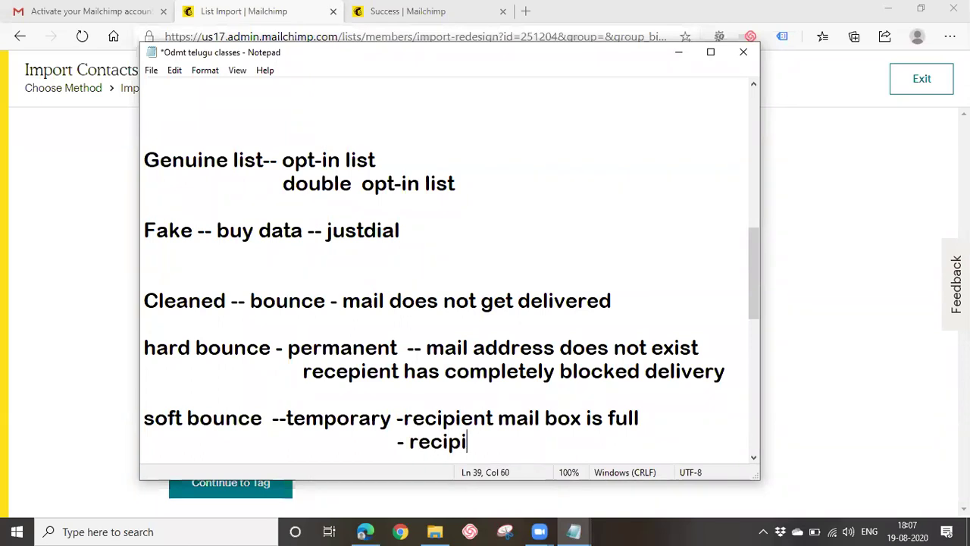
pyautogui.write('ema')
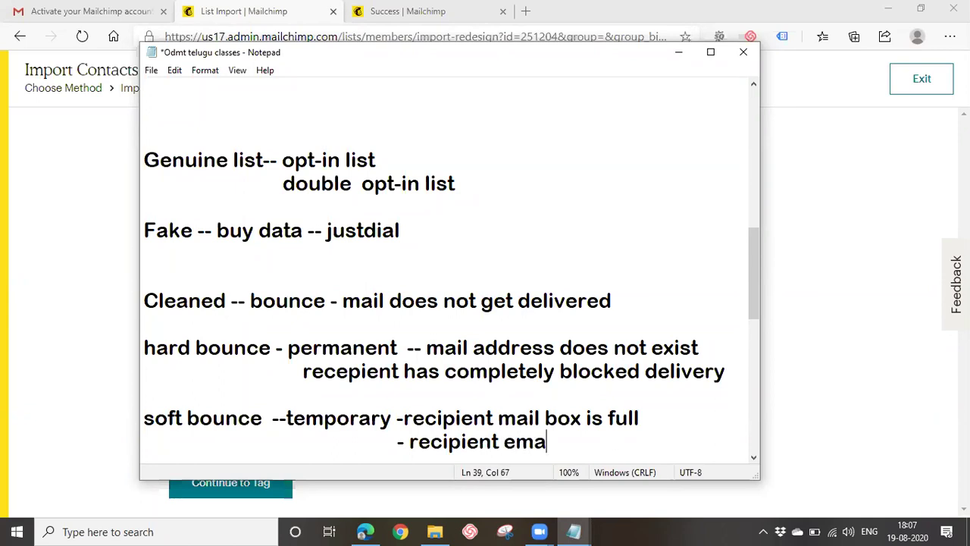
pyautogui.write('il server')
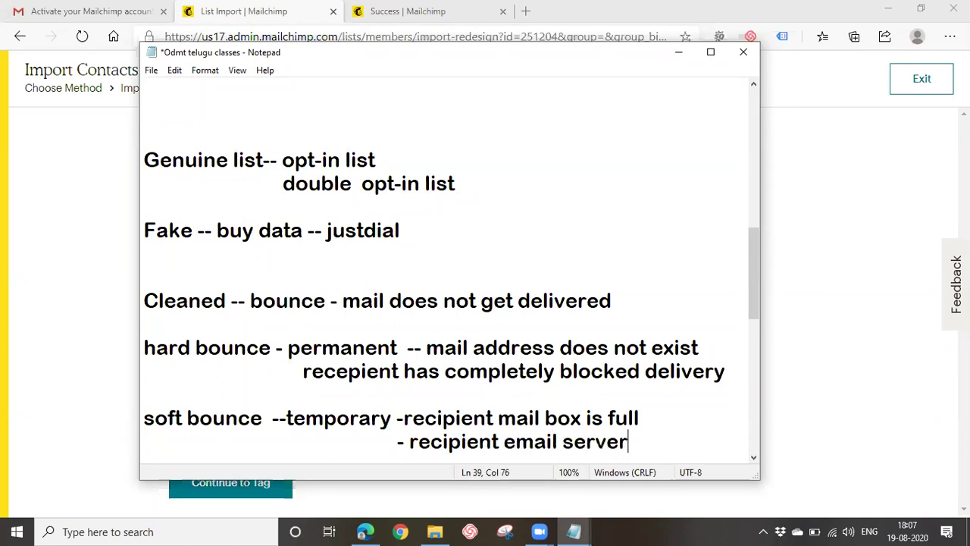
pyautogui.write(' is doen')
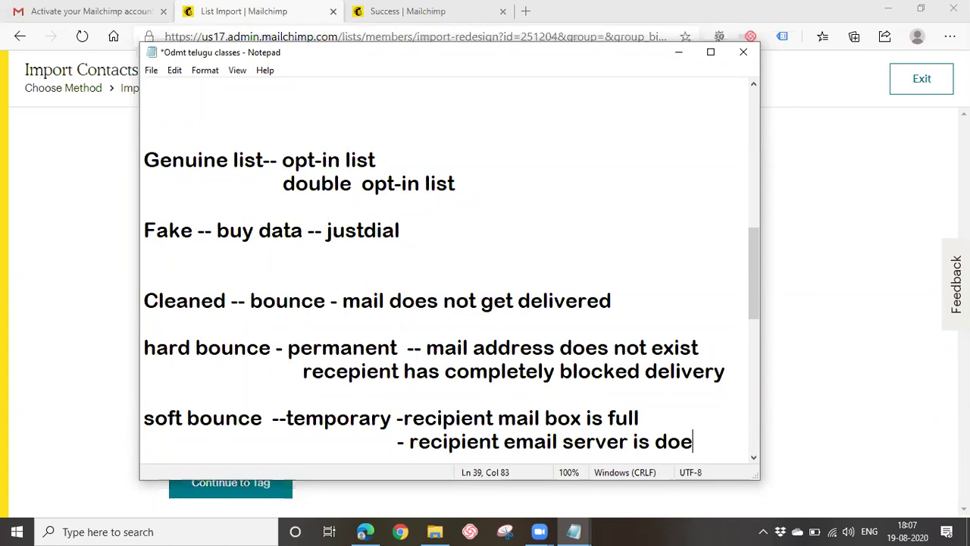
pyautogui.press('BackSpace')
pyautogui.write('wn')
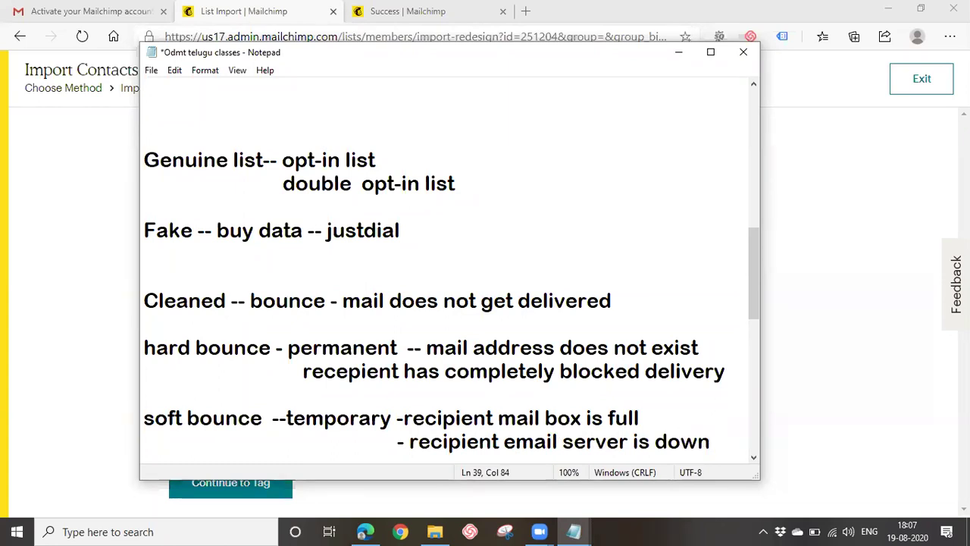
pyautogui.press('Return')
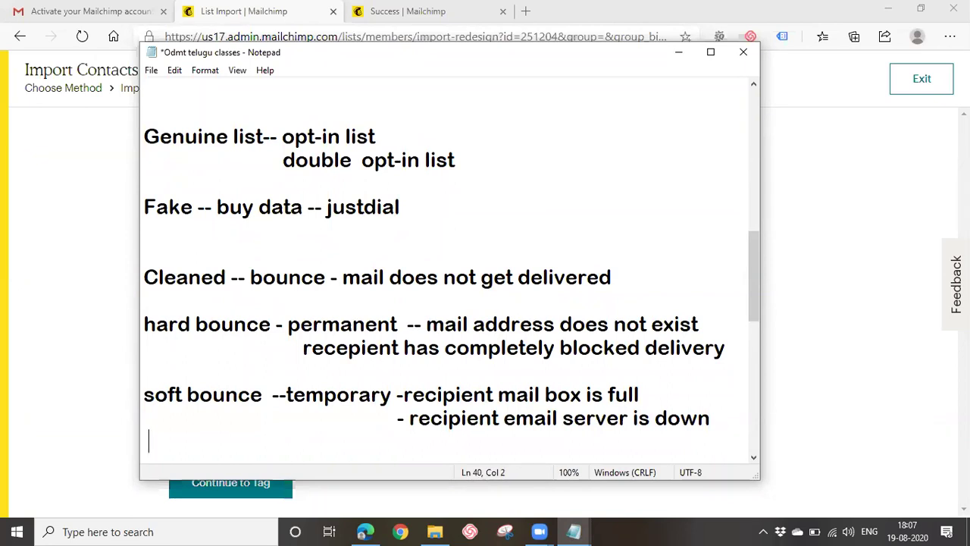
pyautogui.write('- email')
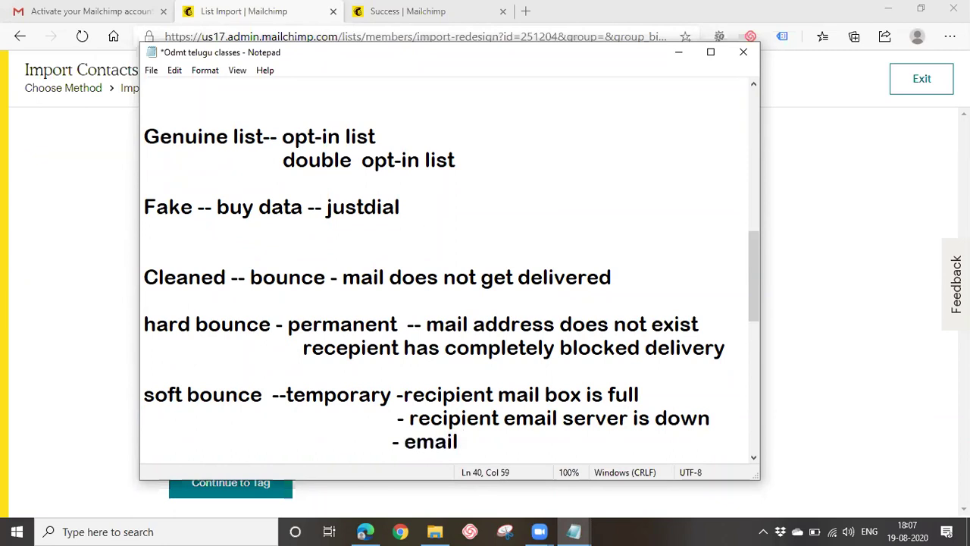
pyautogui.write(' msg is too large')
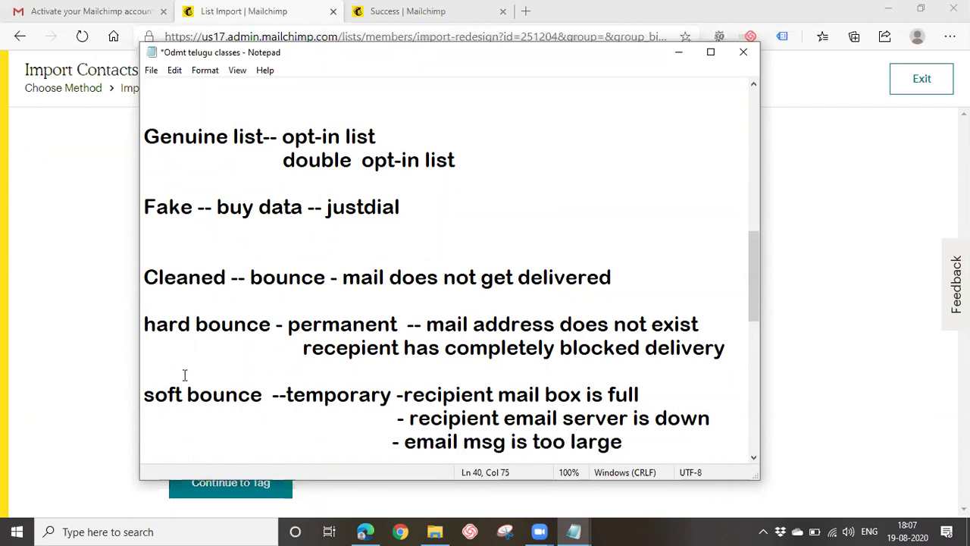
pyautogui.moveTo(402, 394); pyautogui.dragTo(688, 400)
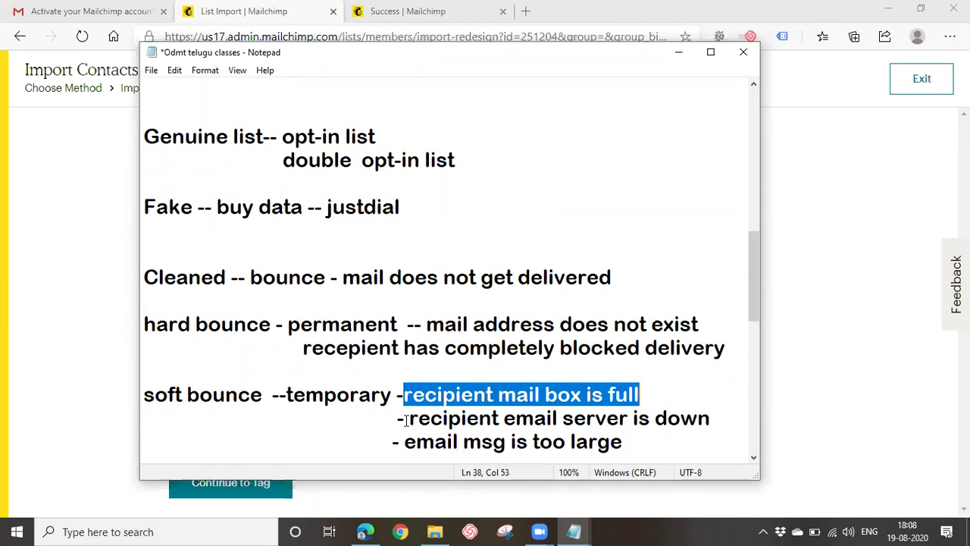
pyautogui.click(860, 453)
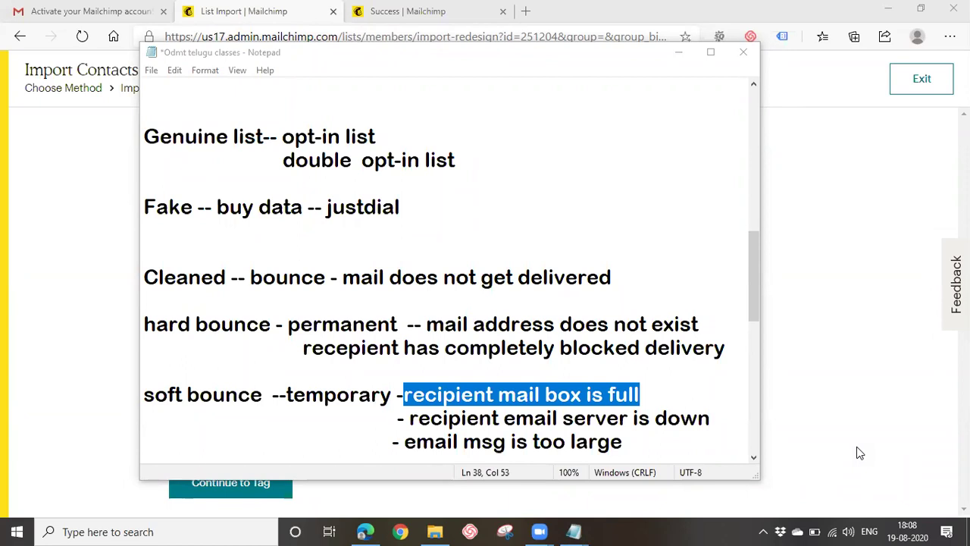
# Scroll through the bounce notes and minimize Notepad to return to Mailchimp.
pyautogui.scroll(-2, 604, 435)
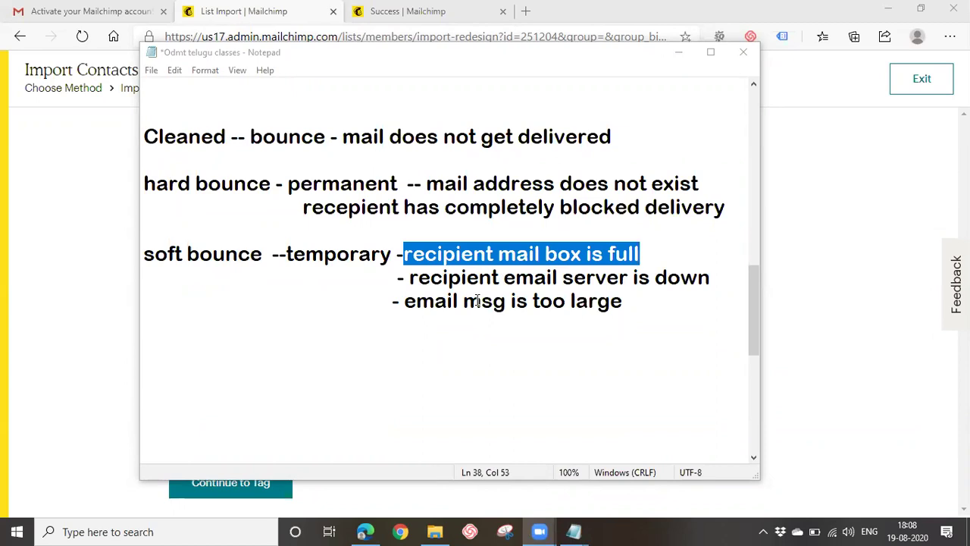
pyautogui.click(692, 59)
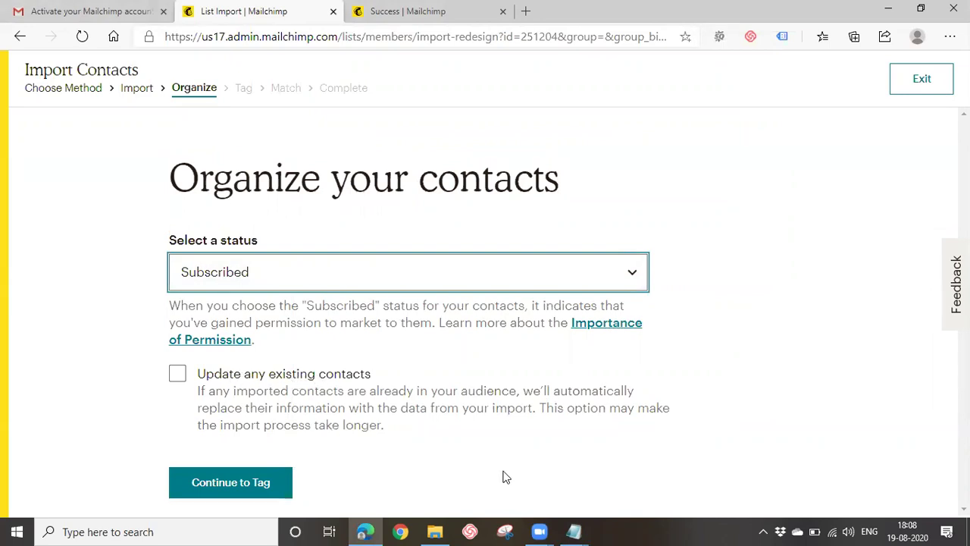
# Replace the first address in customer mails with a pasted one, remove the blank line, and save.
pyautogui.moveTo(573, 531)
pyautogui.click(610, 477)
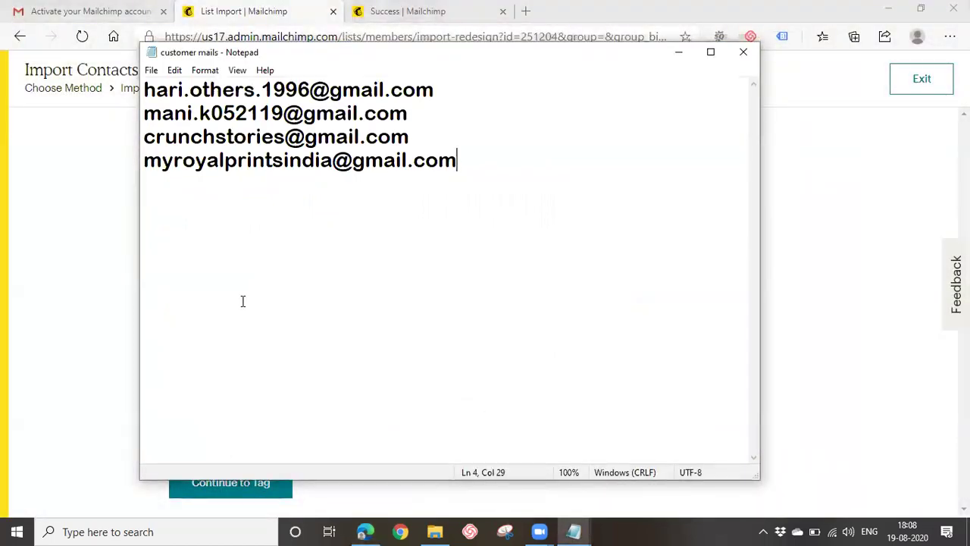
pyautogui.moveTo(144, 90); pyautogui.dragTo(466, 94)
pyautogui.hotkey('ctrl', 'v')
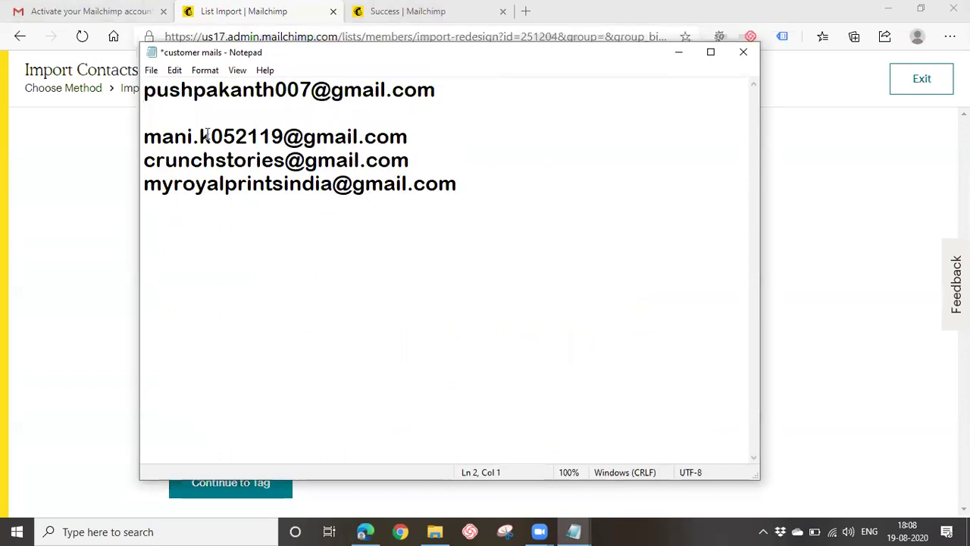
pyautogui.press('Delete')
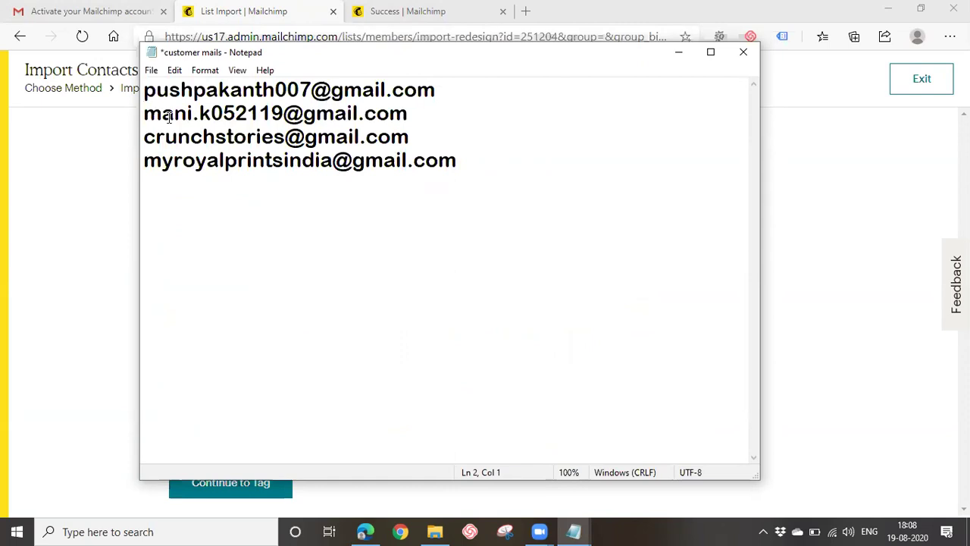
pyautogui.hotkey('ctrl', 's')
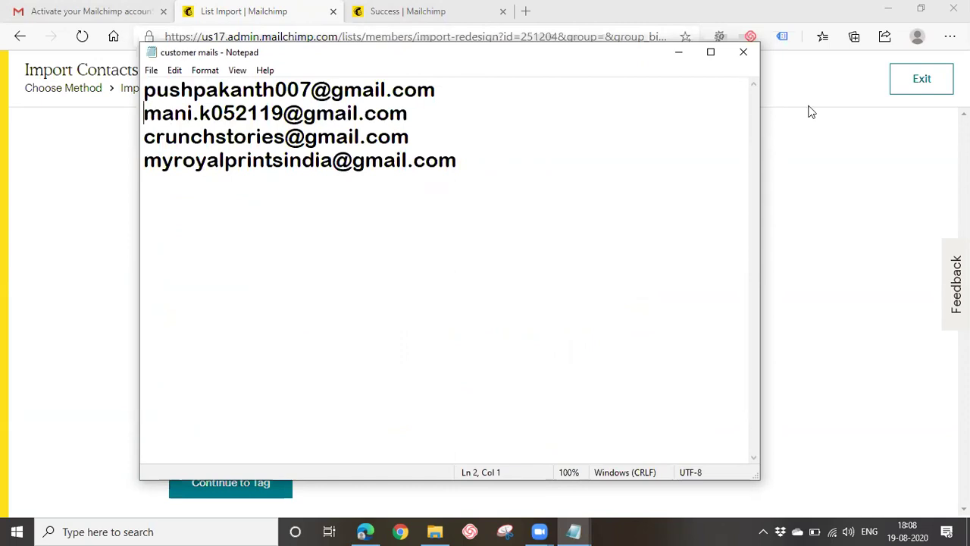
# Select all the addresses in customer mails and minimize the file.
pyautogui.click(473, 265)
pyautogui.hotkey('ctrl', 'a')
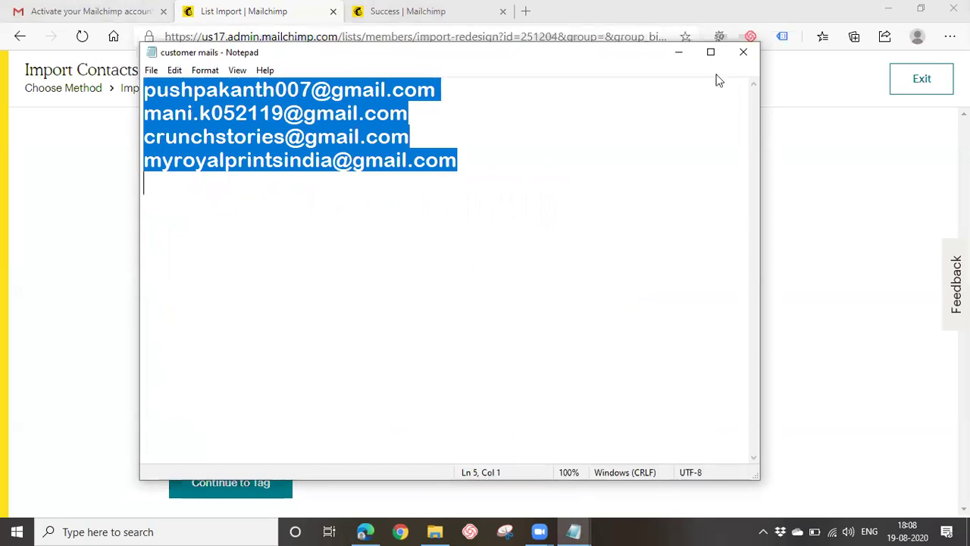
pyautogui.click(676, 54)
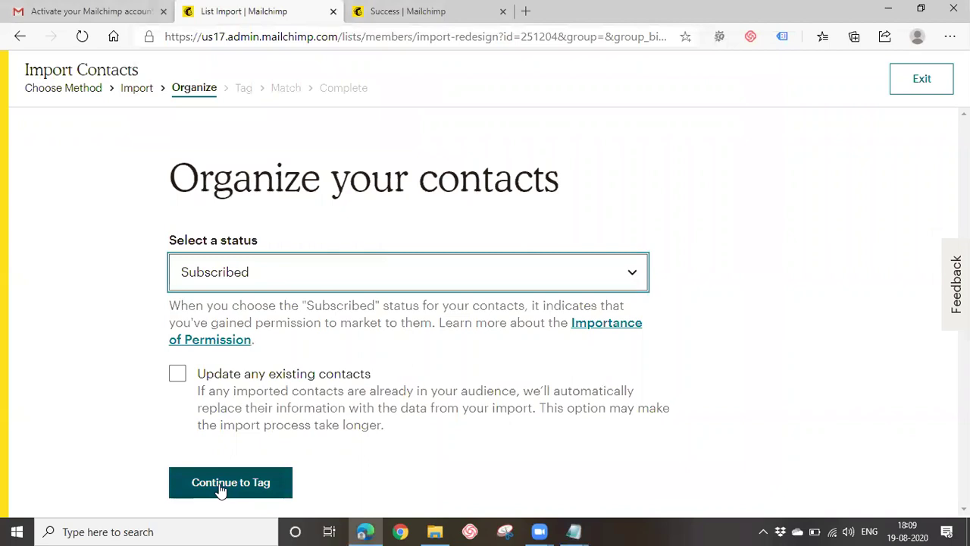
pyautogui.click(219, 484)
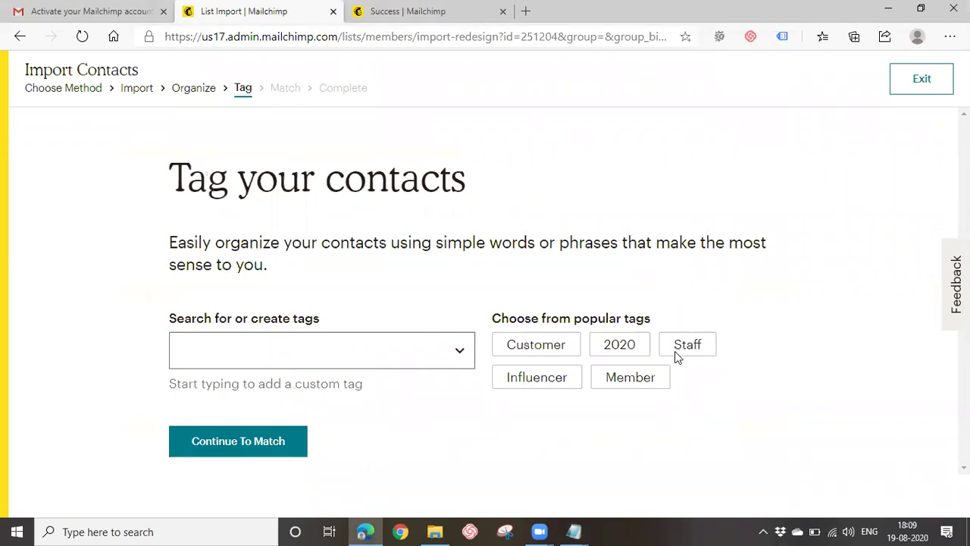
# Try a 'data science' tag, abandon it untagged, and return to the Upload your contacts step.
pyautogui.click(423, 356)
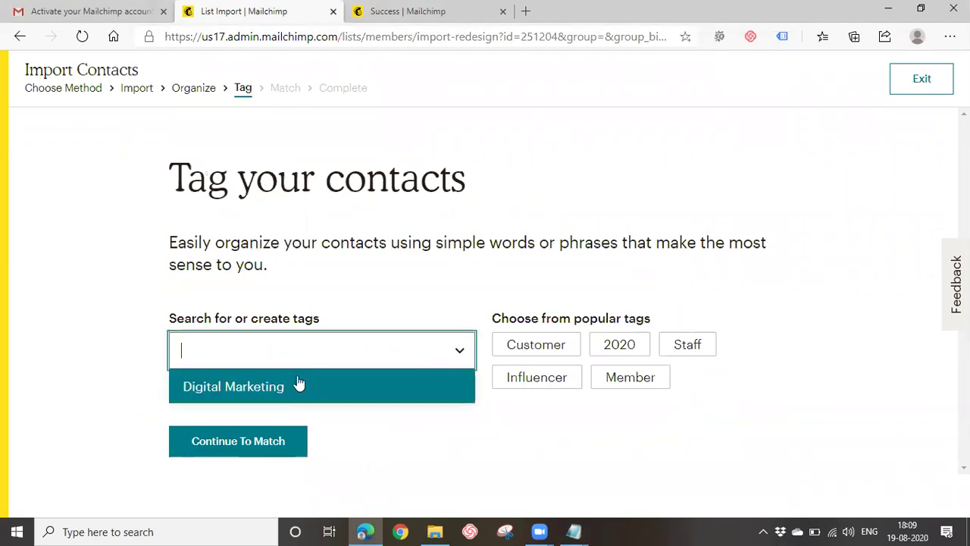
pyautogui.click(379, 433)
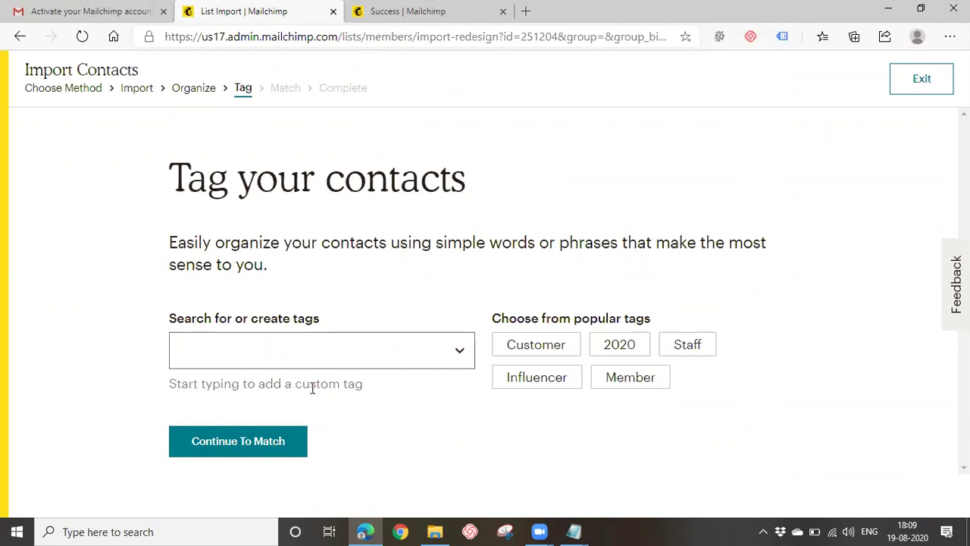
pyautogui.click(311, 352)
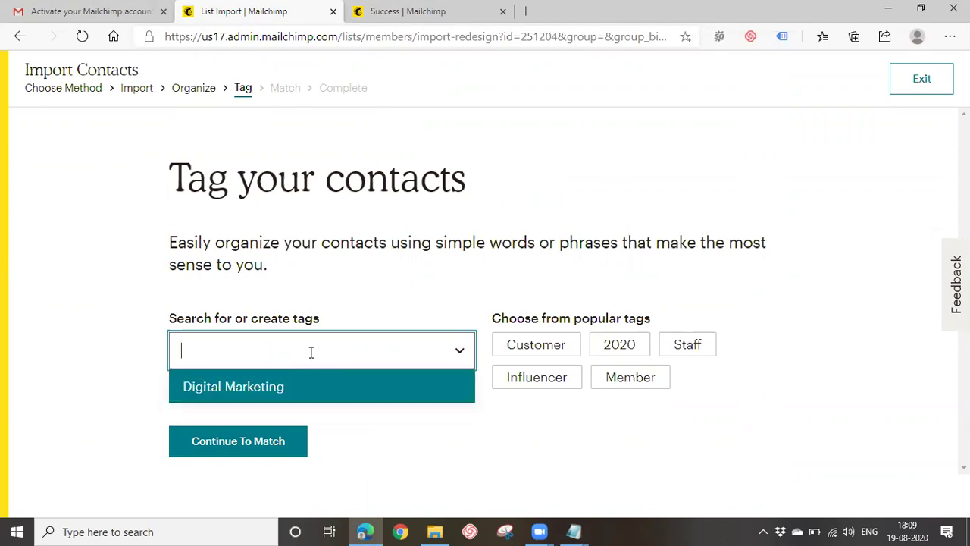
pyautogui.write('dat')
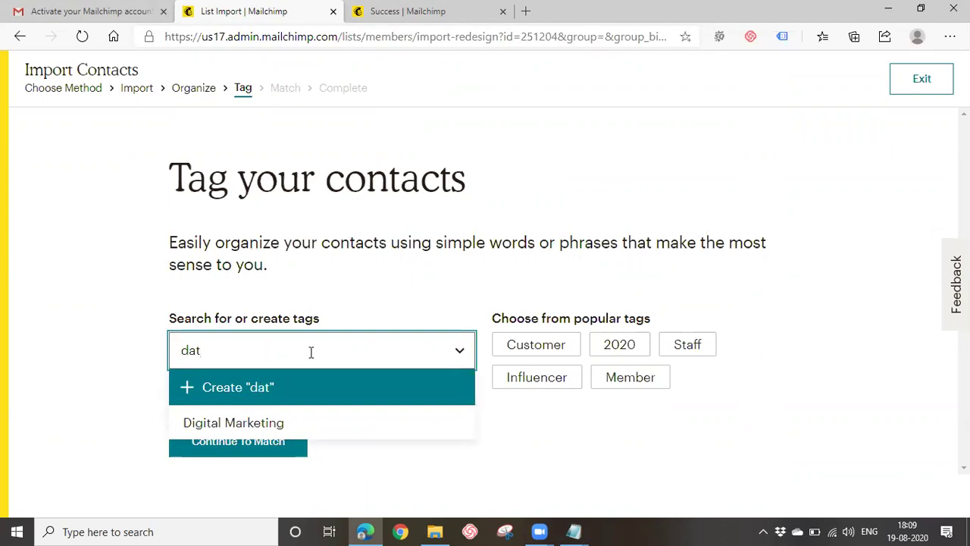
pyautogui.write('a science')
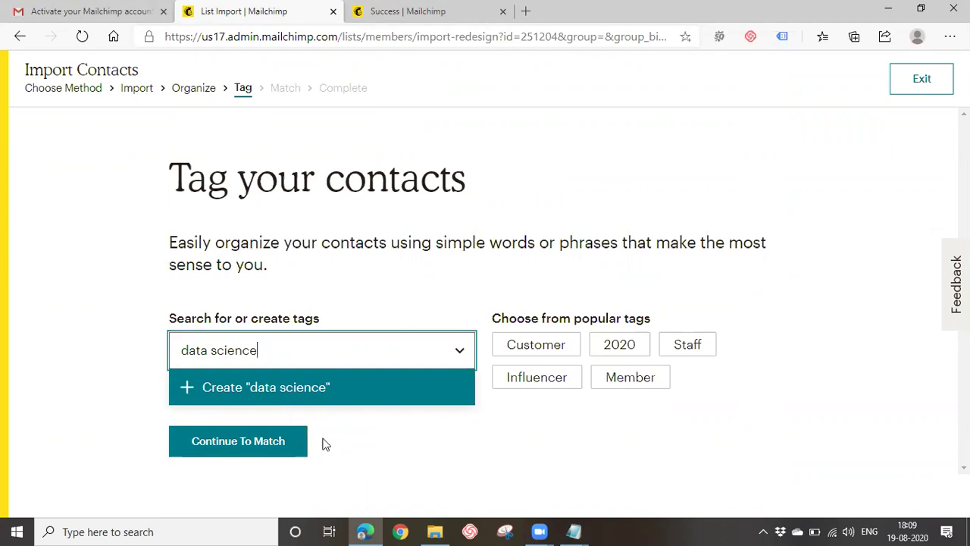
pyautogui.press('BackSpace')
pyautogui.press('BackSpace')
pyautogui.press('BackSpace')
pyautogui.press('BackSpace')
pyautogui.press('BackSpace')
pyautogui.press('BackSpace')
pyautogui.press('BackSpace')
pyautogui.press('BackSpace')
pyautogui.press('BackSpace')
pyautogui.press('BackSpace')
pyautogui.press('BackSpace')
pyautogui.press('BackSpace')
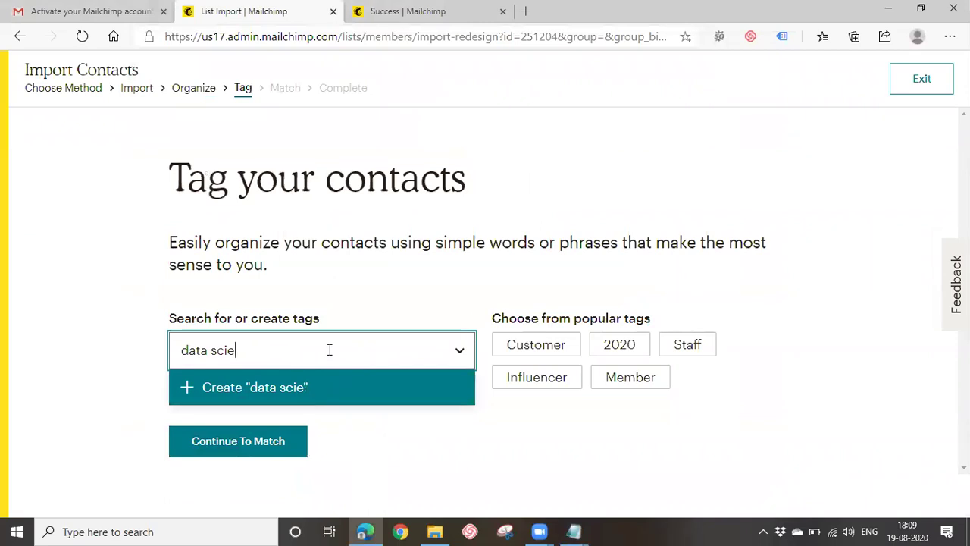
pyautogui.click(350, 458)
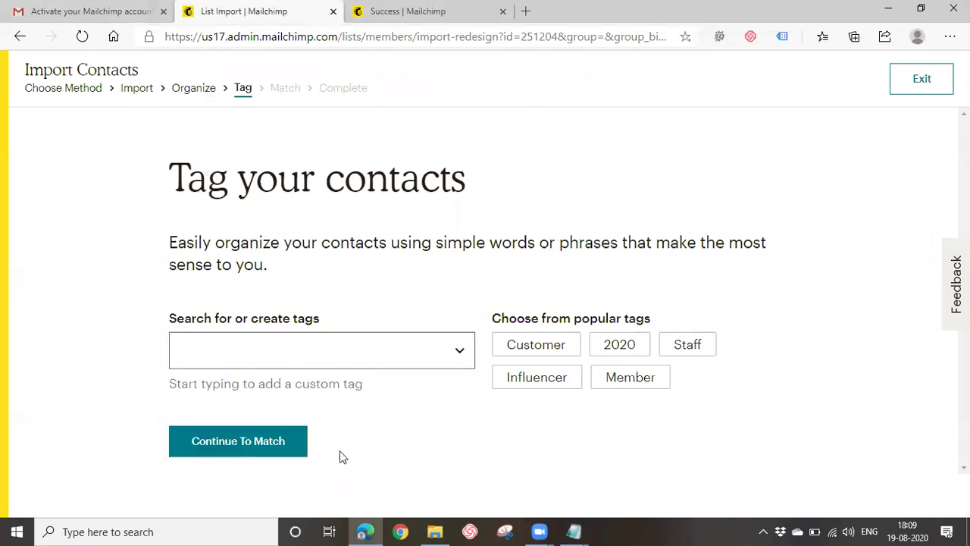
pyautogui.click(259, 446)
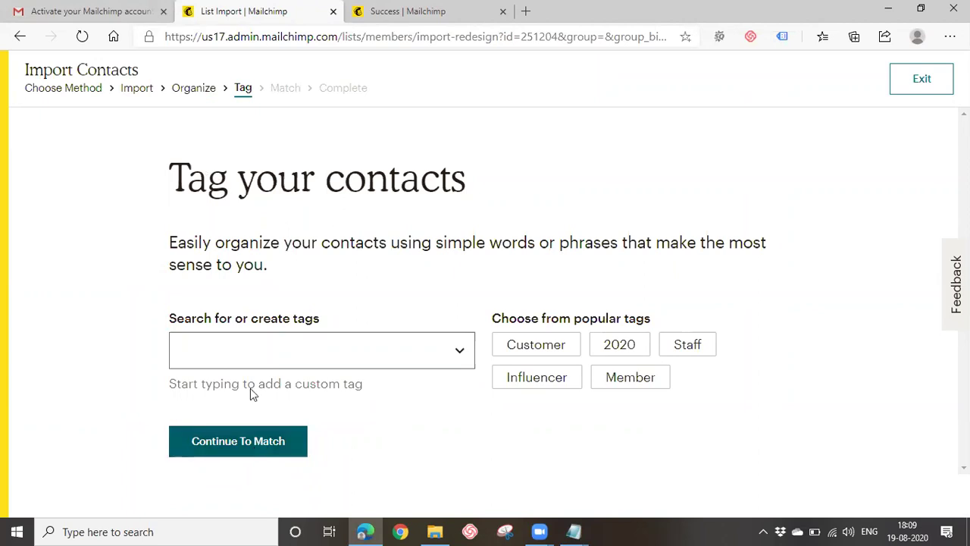
pyautogui.click(143, 90)
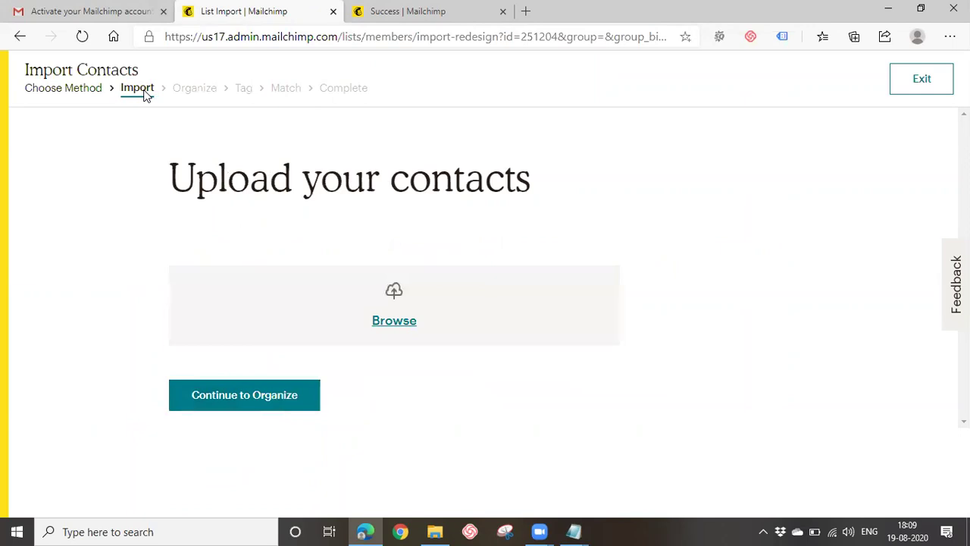
# Re-import by copy and paste, replacing the old addresses with the updated four-address list, and continue to Organize.
pyautogui.click(91, 91)
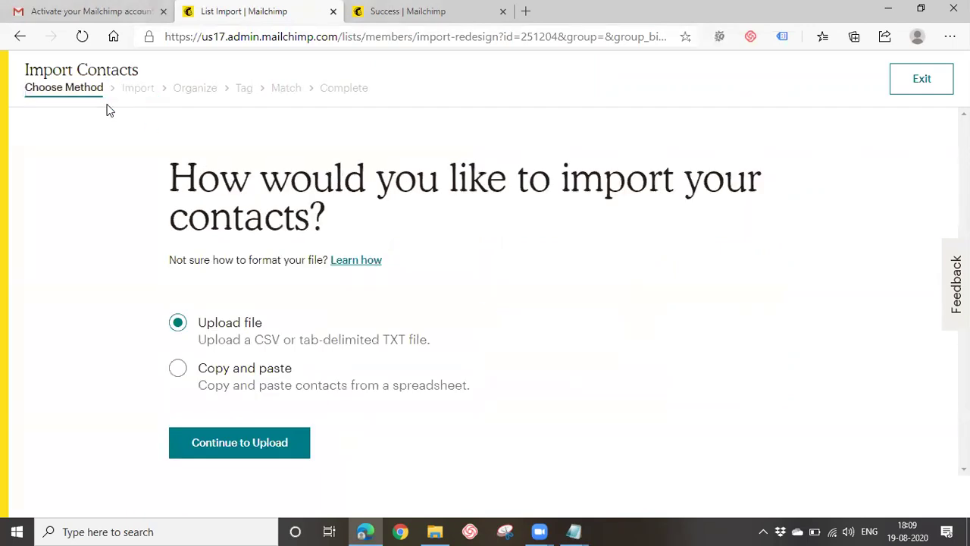
pyautogui.click(177, 369)
pyautogui.click(239, 447)
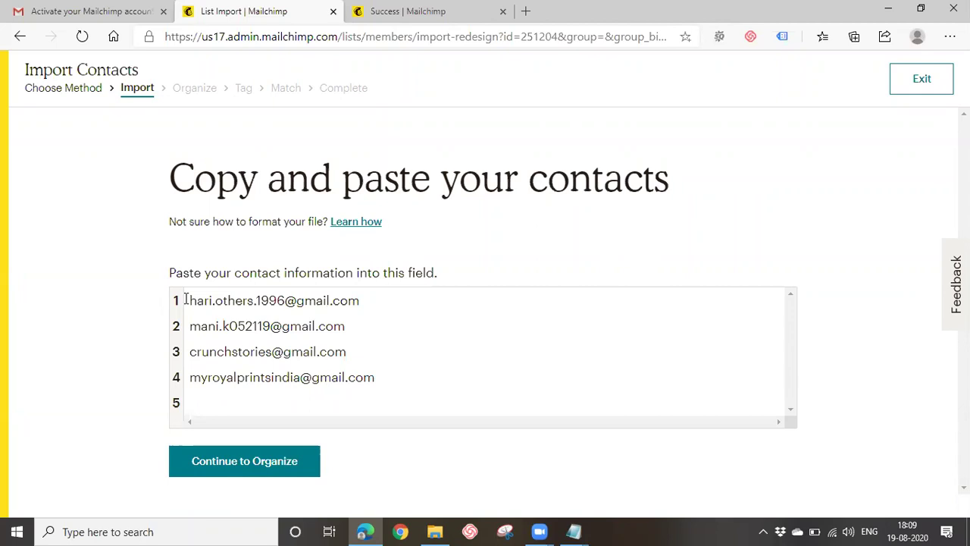
pyautogui.moveTo(189, 299); pyautogui.dragTo(424, 396)
pyautogui.hotkey('ctrl', 'v')
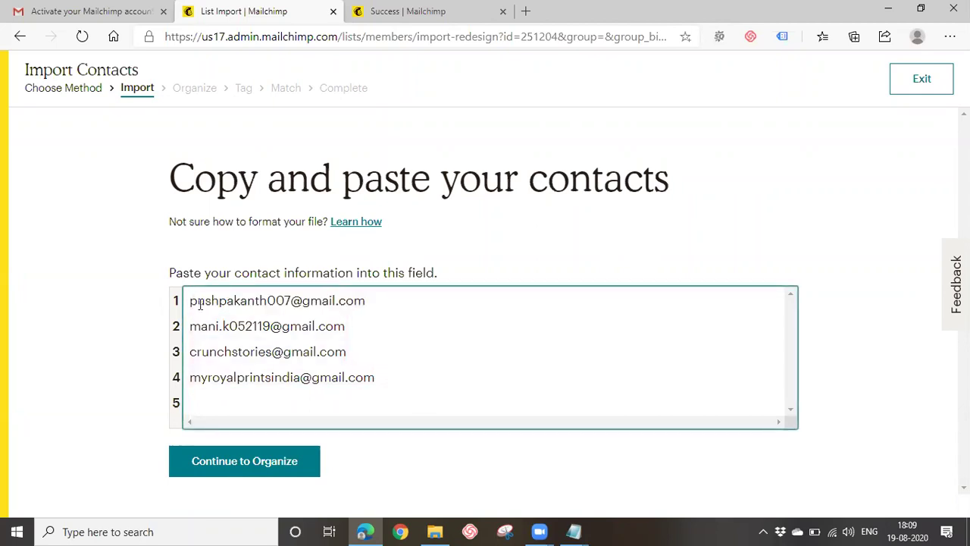
pyautogui.moveTo(189, 299); pyautogui.dragTo(391, 407)
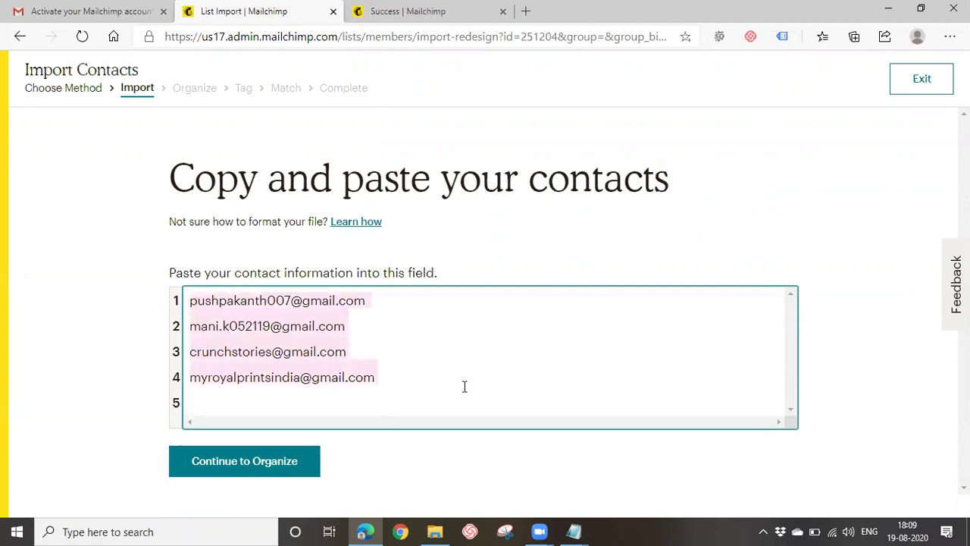
pyautogui.hotkey('ctrl', 'v')
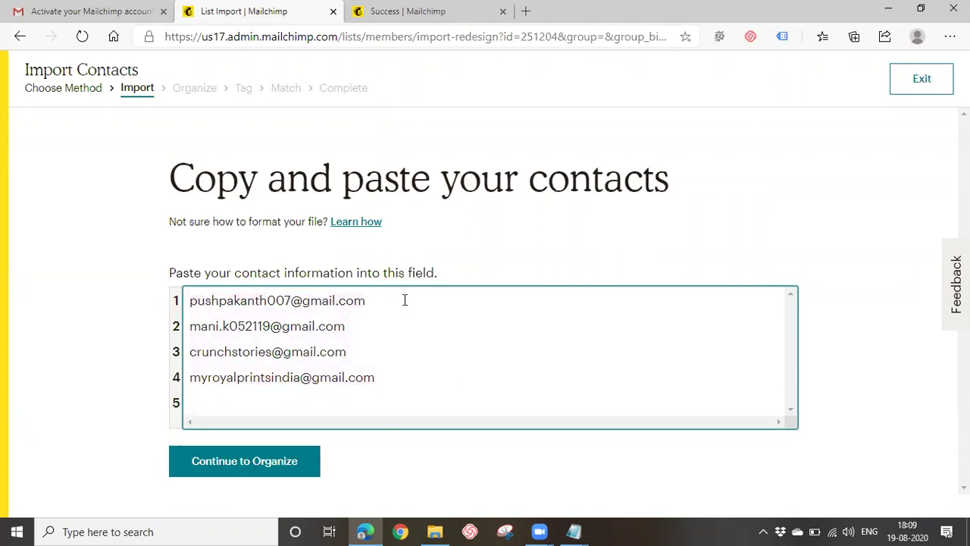
pyautogui.press('Tab')
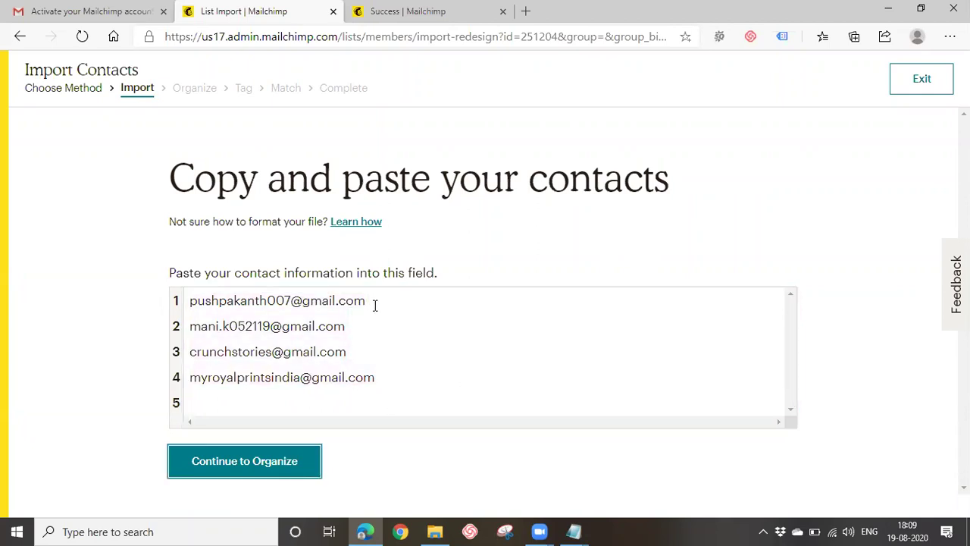
pyautogui.click(382, 327)
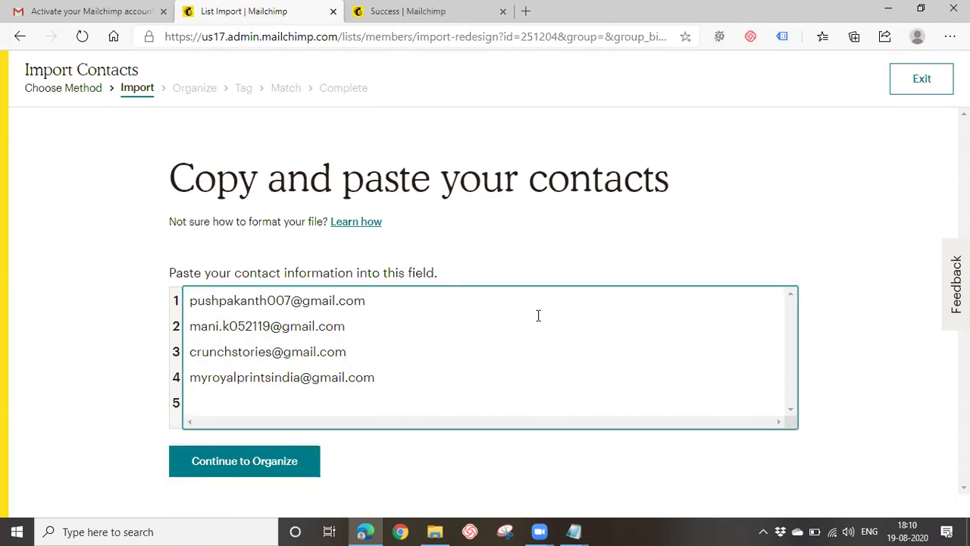
pyautogui.click(275, 460)
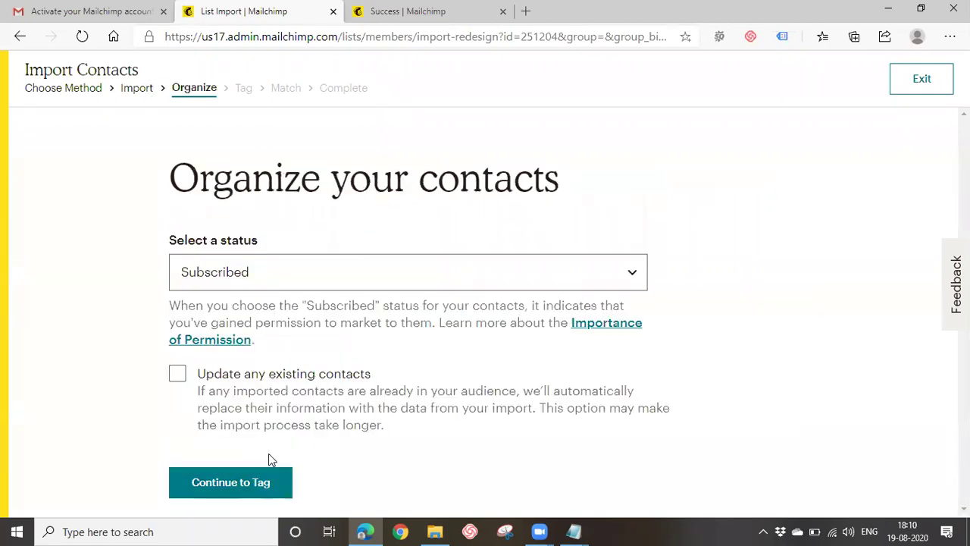
# Tag the imported contacts with the Digital Marketing tag.
pyautogui.click(226, 485)
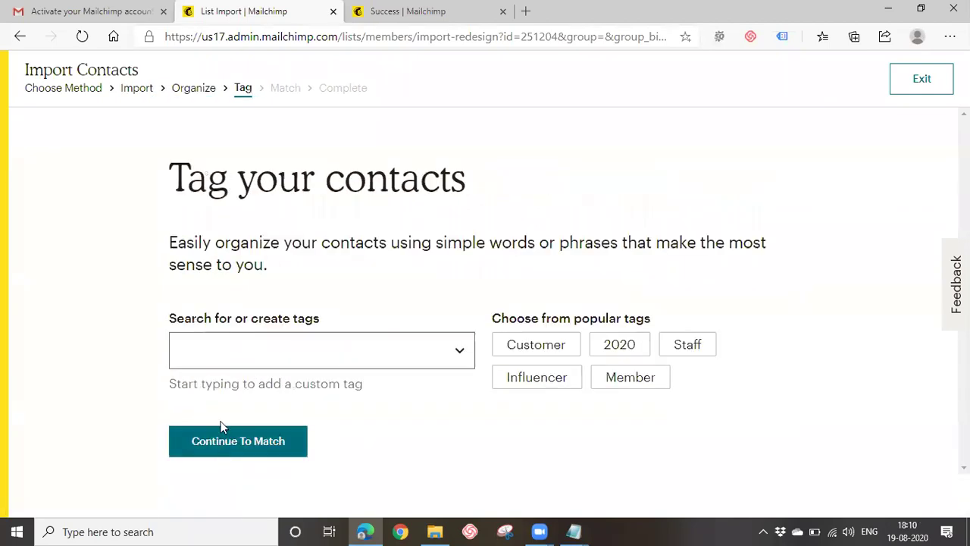
pyautogui.click(259, 356)
pyautogui.click(257, 386)
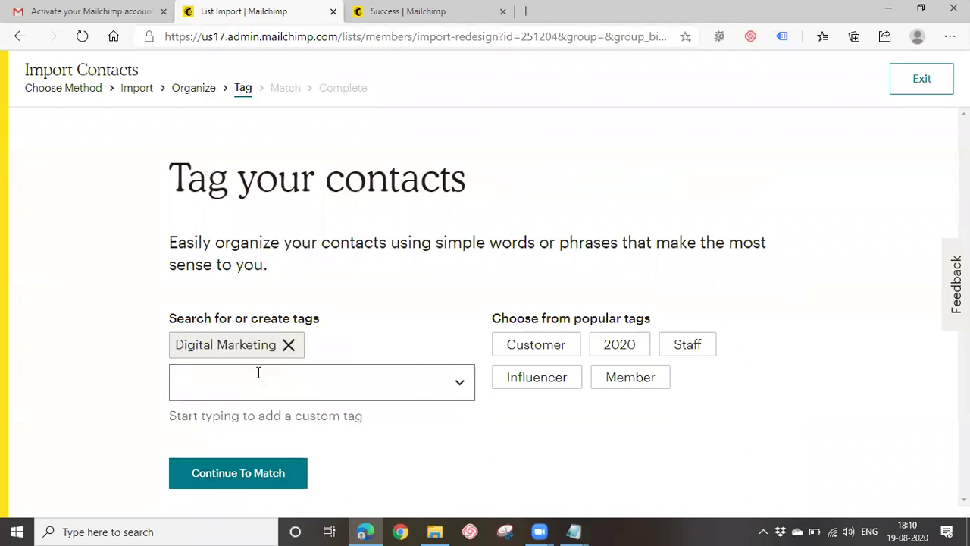
# Finalize and complete the import of the four contacts, then view them.
pyautogui.click(252, 476)
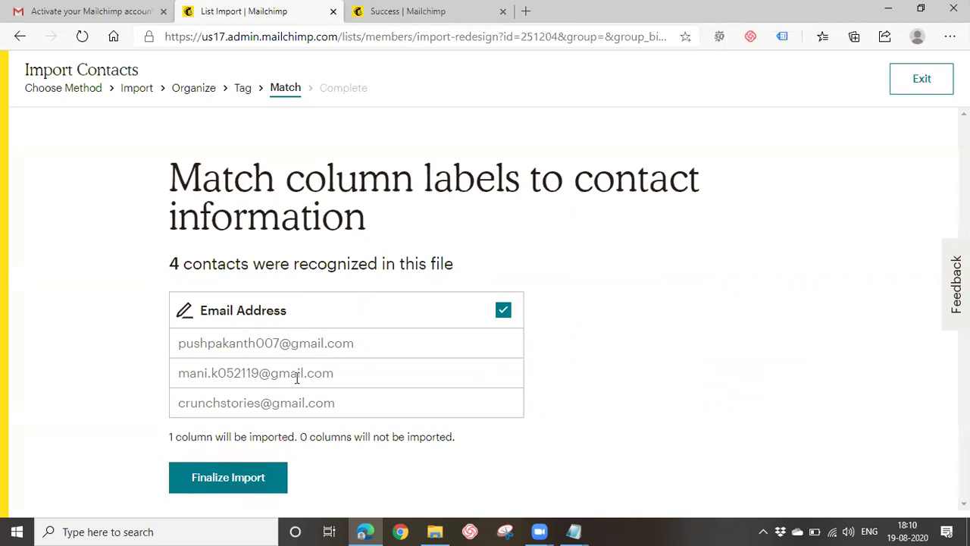
pyautogui.click(245, 483)
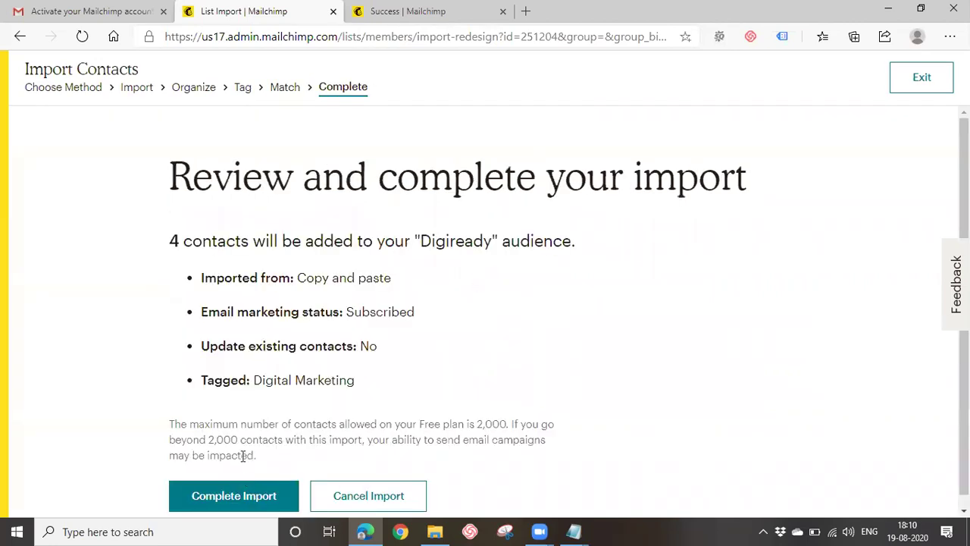
pyautogui.scroll(-1, 243, 455)
pyautogui.click(229, 485)
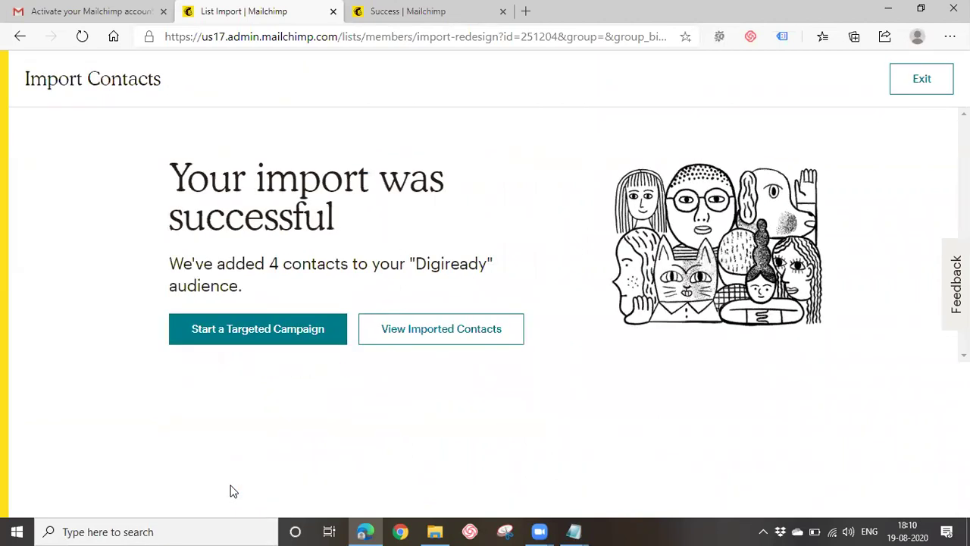
pyautogui.click(436, 341)
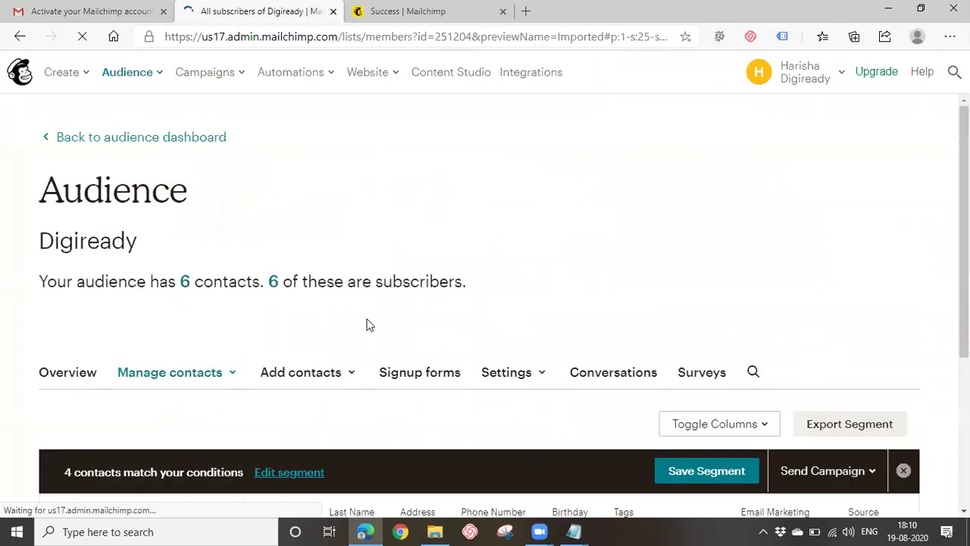
# Review the imported contacts, cancel saving them as a segment, and clear the filter.
pyautogui.scroll(-1, 368, 324)
pyautogui.scroll(-3, 368, 324)
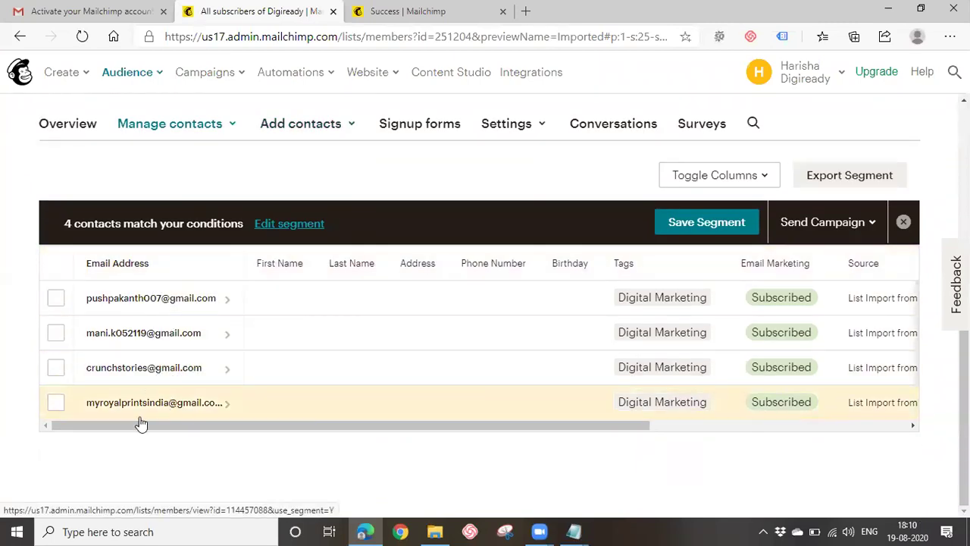
pyautogui.moveTo(137, 425); pyautogui.dragTo(8, 407)
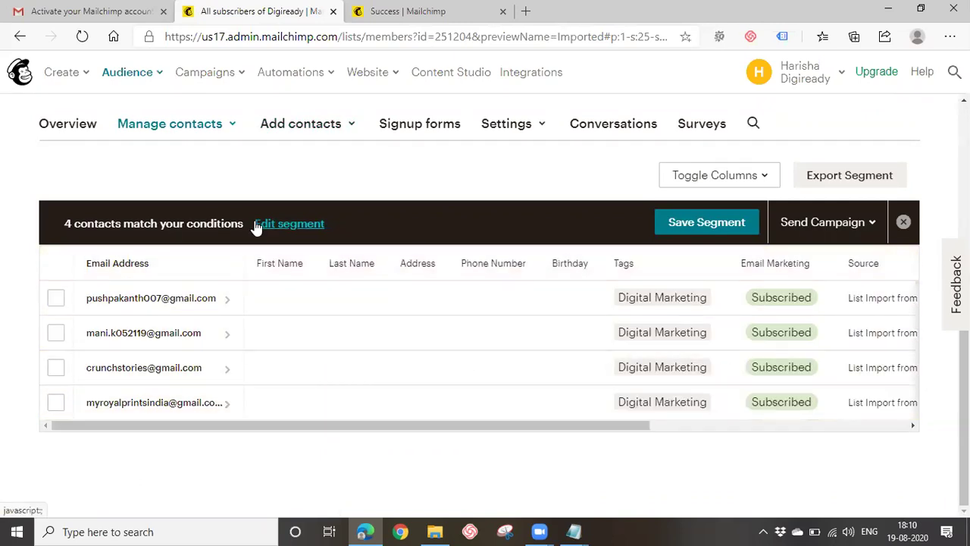
pyautogui.click(730, 227)
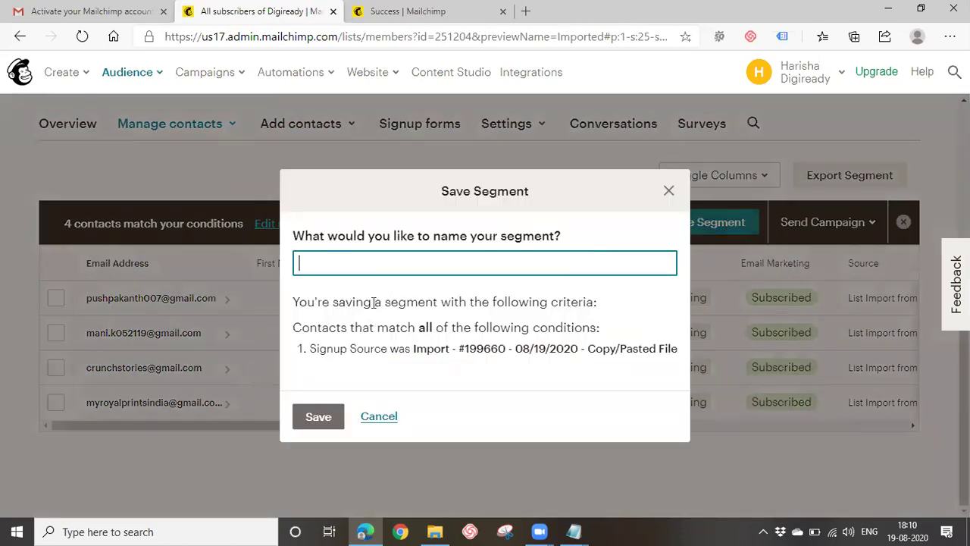
pyautogui.click(376, 415)
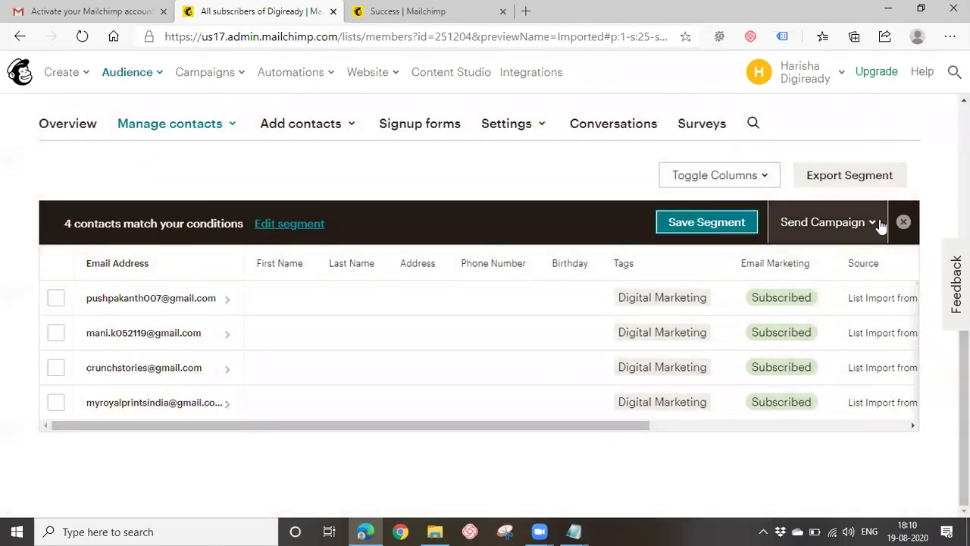
pyautogui.click(904, 222)
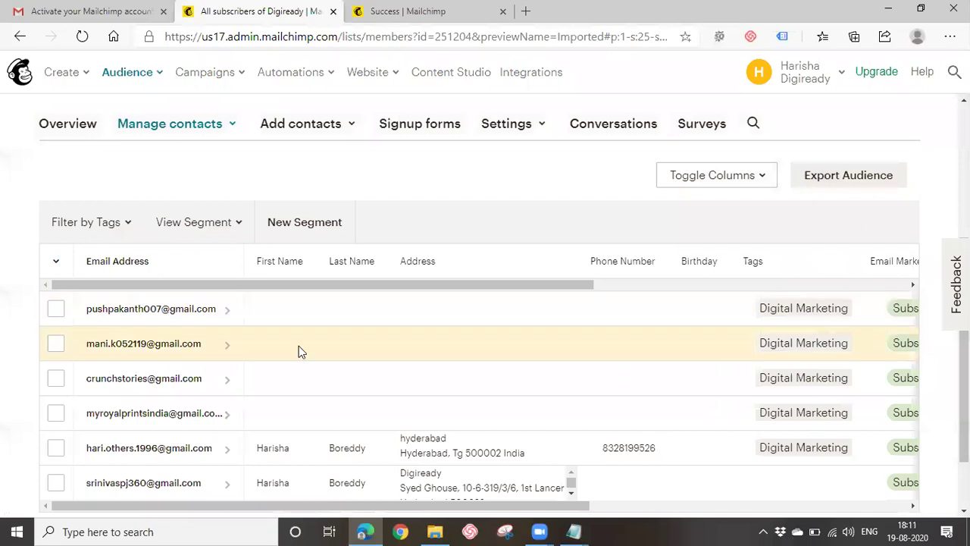
# Look over the full 6-contact Digiready list, then go to Campaigns > All campaigns.
pyautogui.scroll(-1, 298, 350)
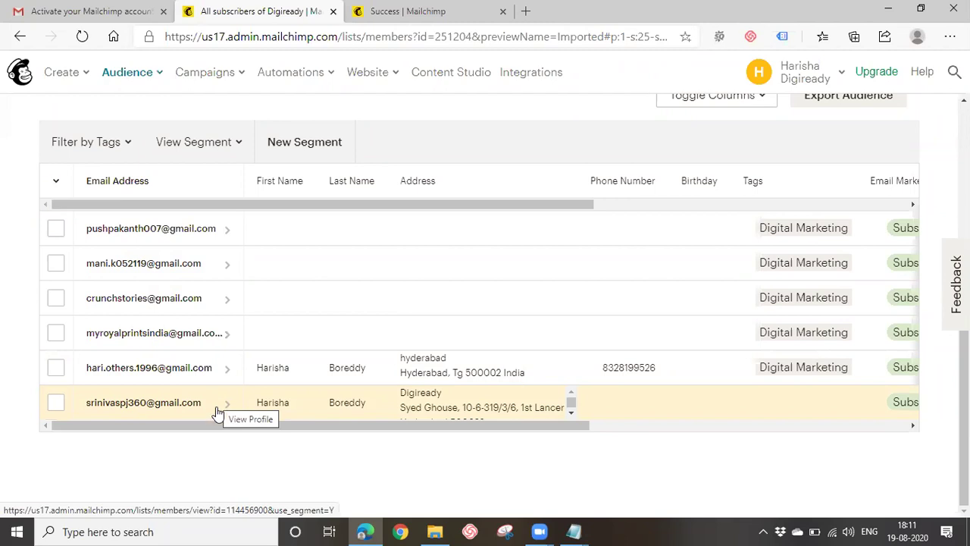
pyautogui.scroll(3, 218, 407)
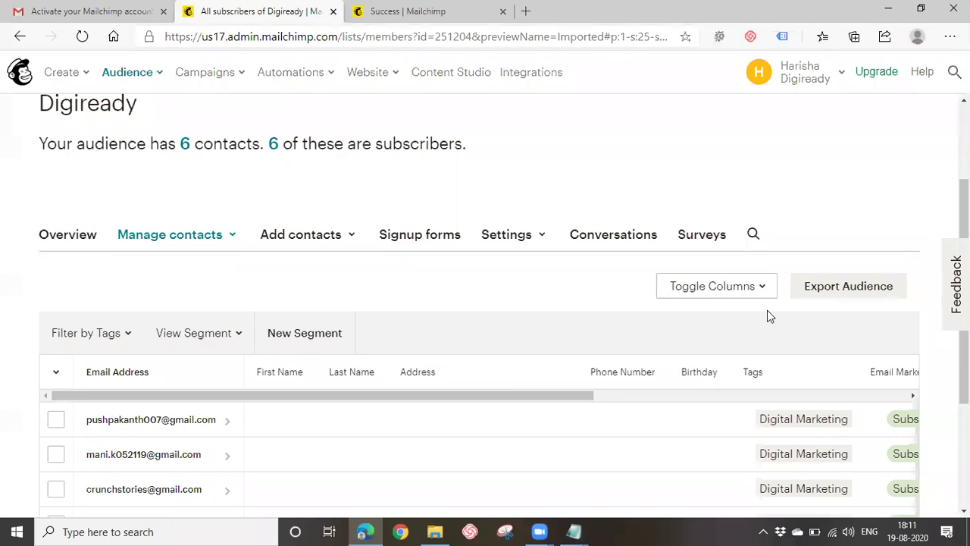
pyautogui.moveTo(238, 82)
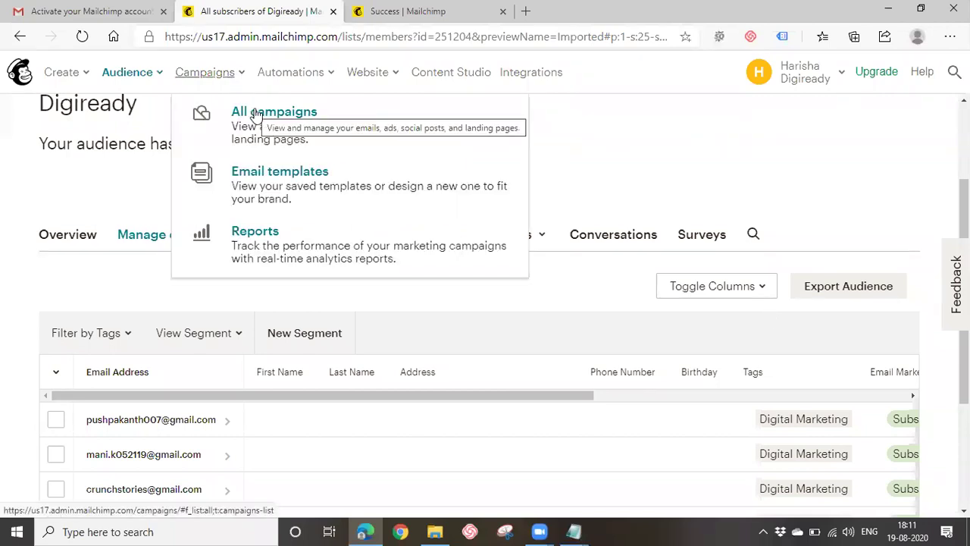
pyautogui.click(255, 116)
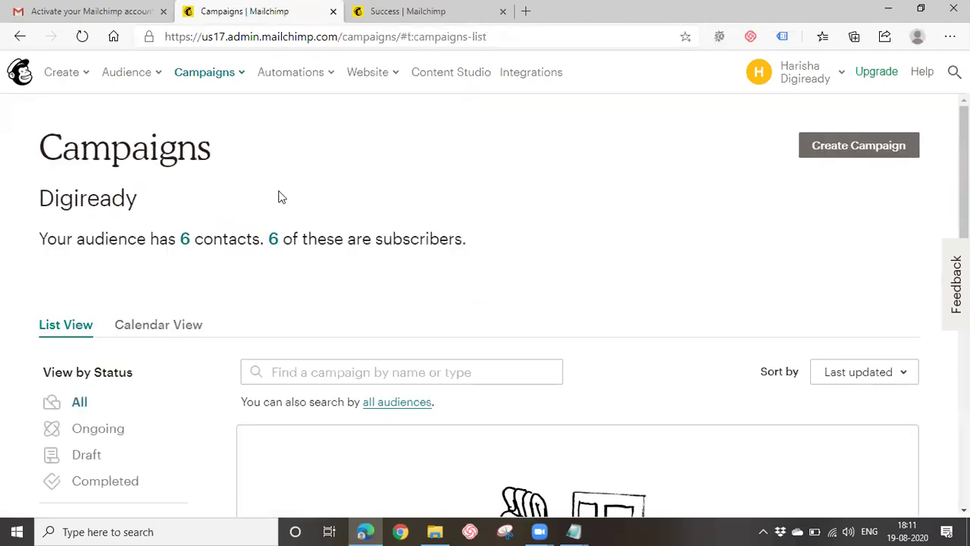
# Start creating a new campaign from the All campaigns page.
pyautogui.scroll(-2, 260, 226)
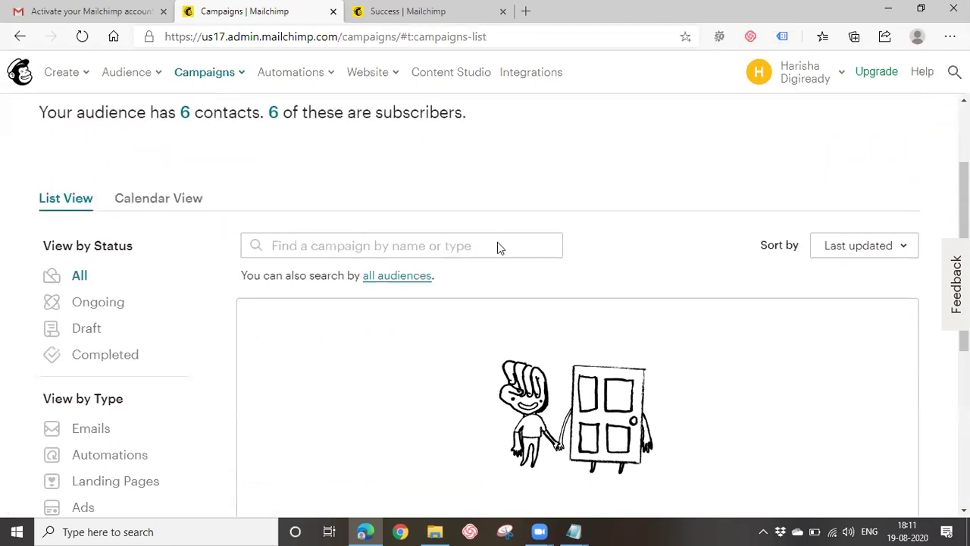
pyautogui.scroll(2, 498, 244)
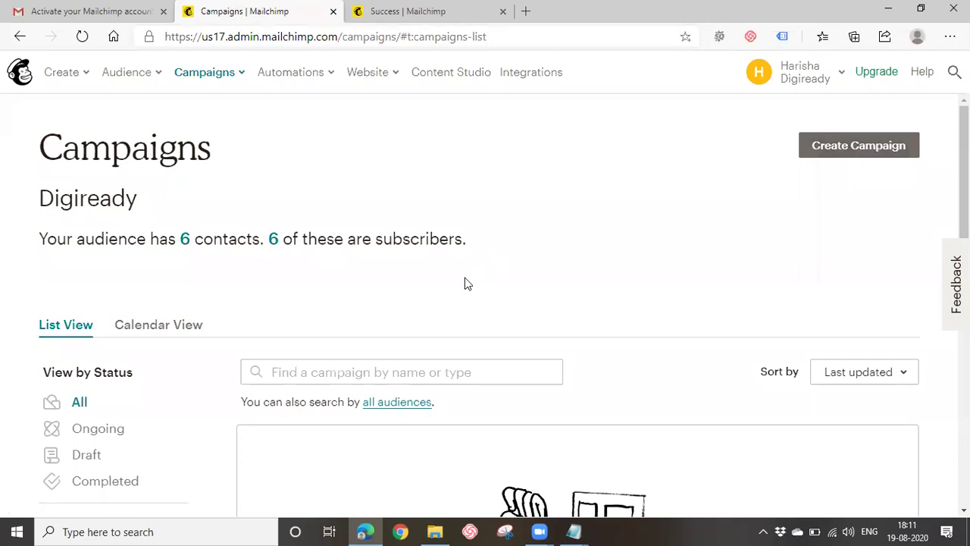
pyautogui.scroll(-3, 464, 278)
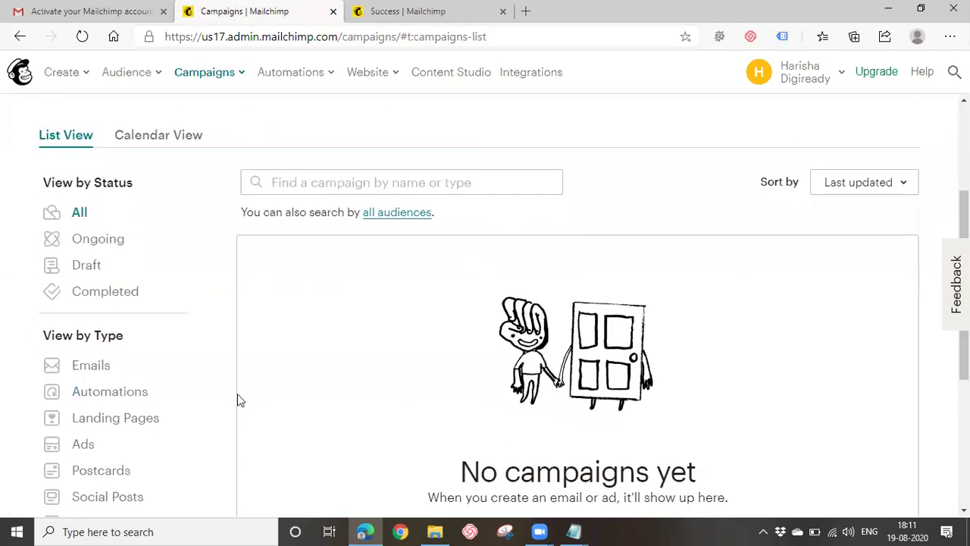
pyautogui.scroll(3, 537, 368)
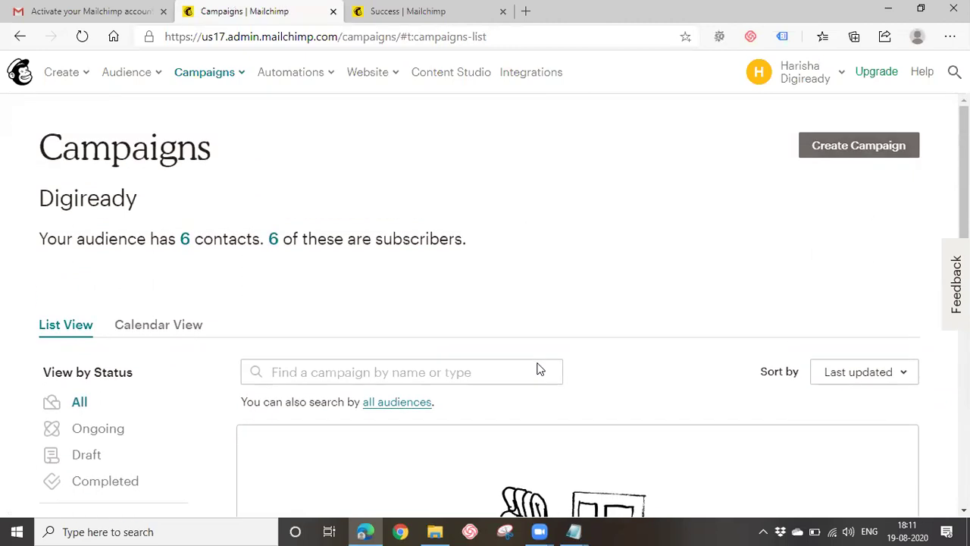
pyautogui.click(848, 146)
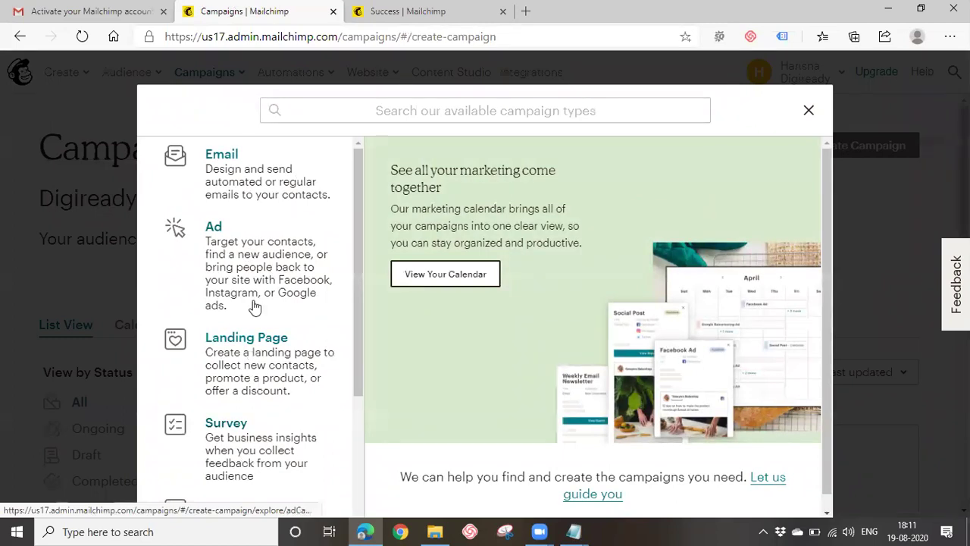
# Create an email campaign named 'Digital Marketing Campaign'.
pyautogui.scroll(-3, 242, 319)
pyautogui.scroll(2, 236, 473)
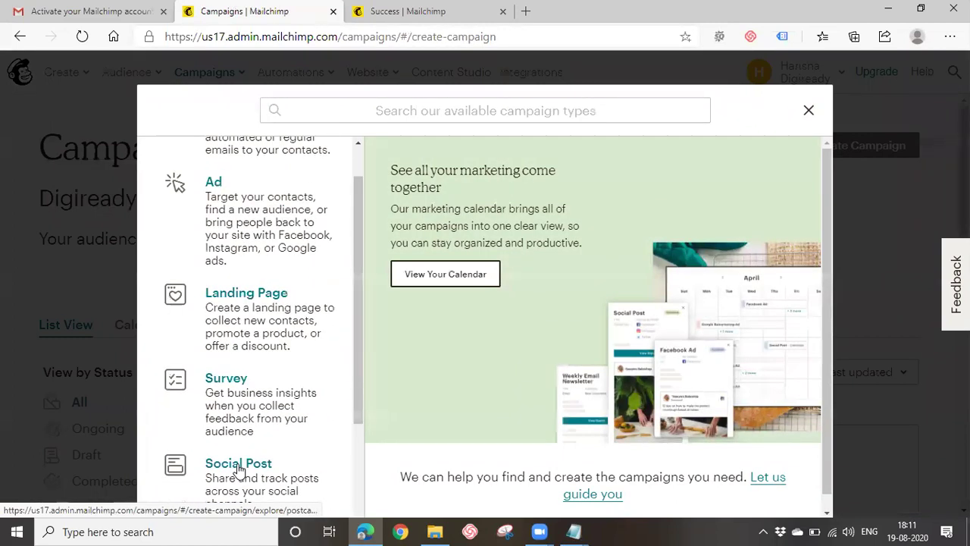
pyautogui.scroll(1, 238, 470)
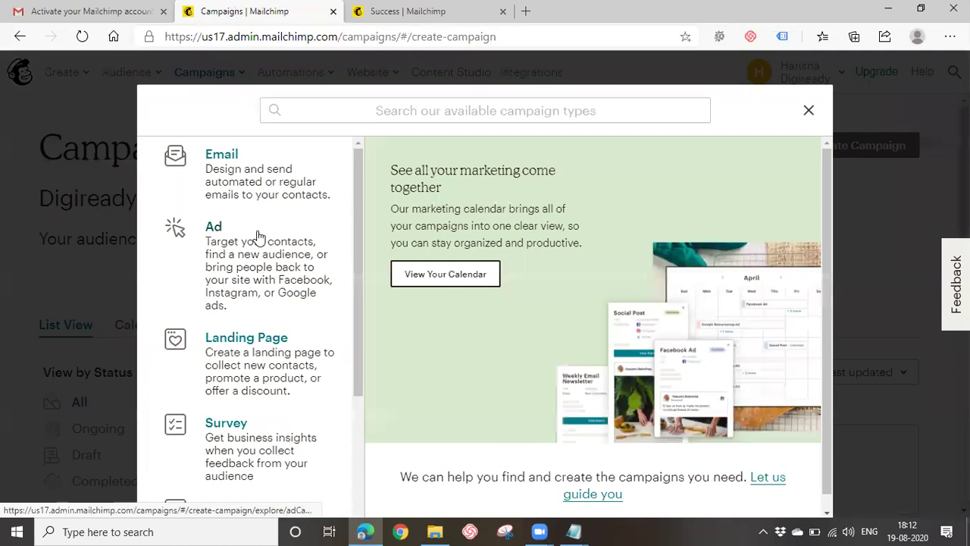
pyautogui.click(231, 160)
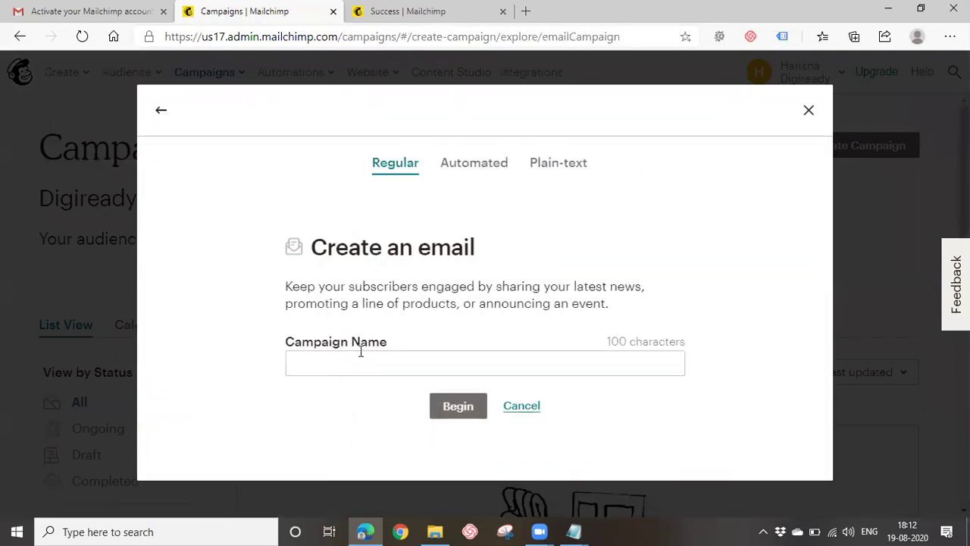
pyautogui.click(360, 364)
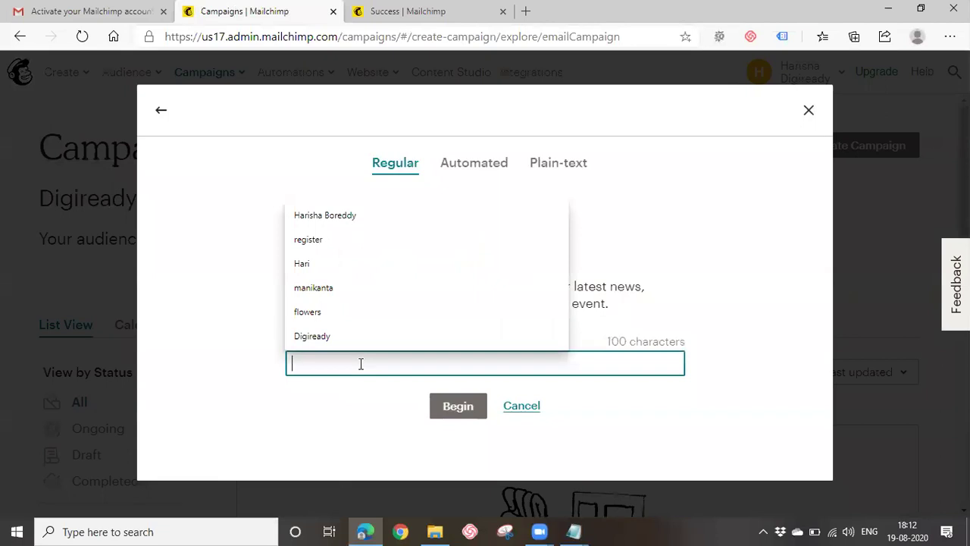
pyautogui.write('D')
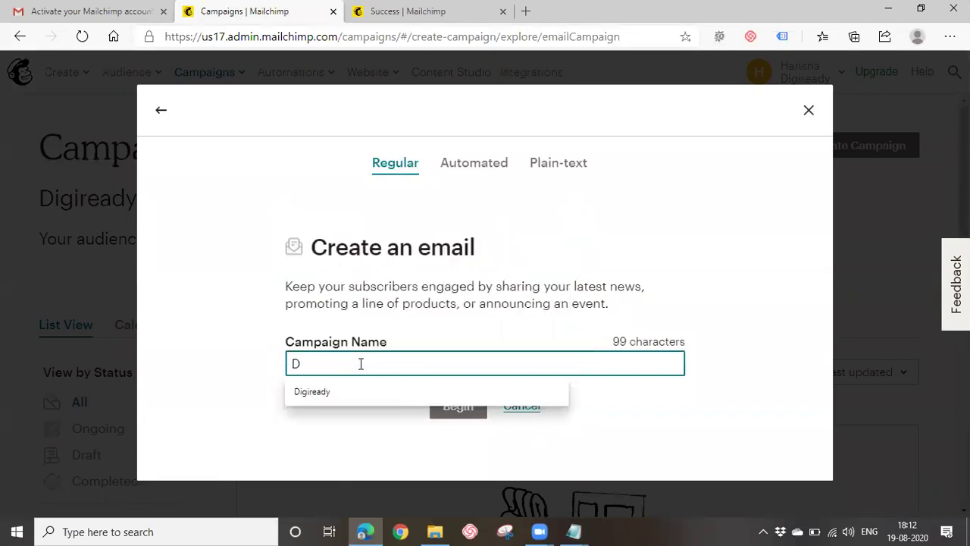
pyautogui.write('igital Marketing Campaign')
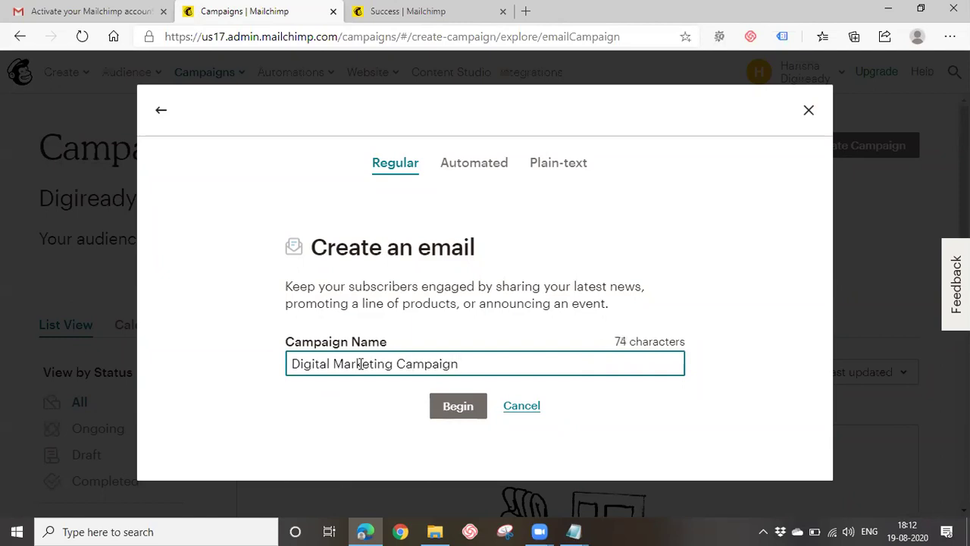
pyautogui.click(458, 407)
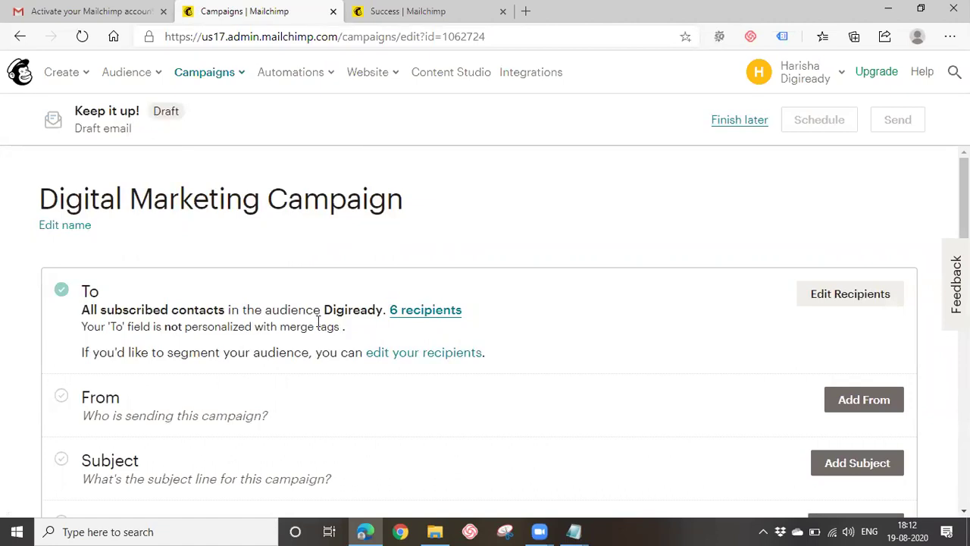
# View the campaign's 6 recipients in the popup, close it, and open recipient editing.
pyautogui.scroll(-2, 318, 325)
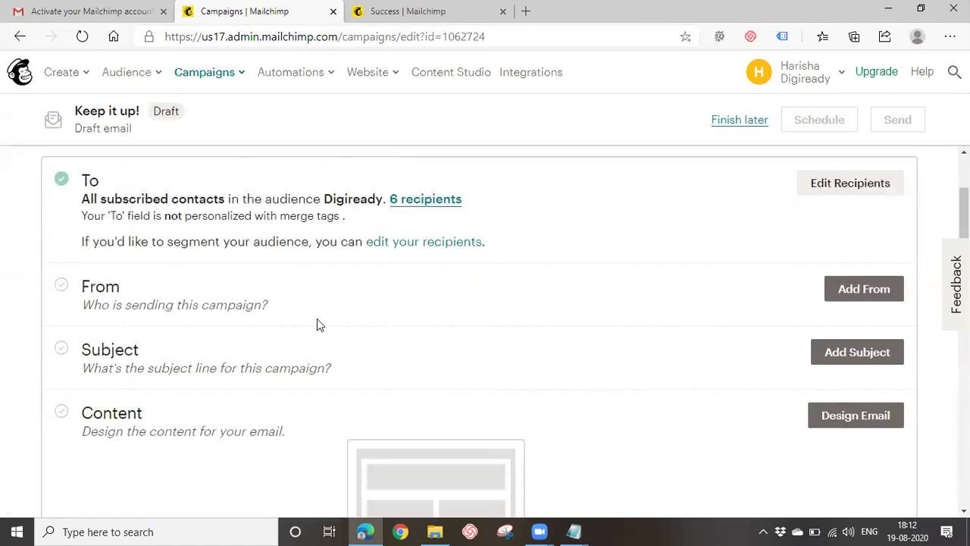
pyautogui.click(425, 199)
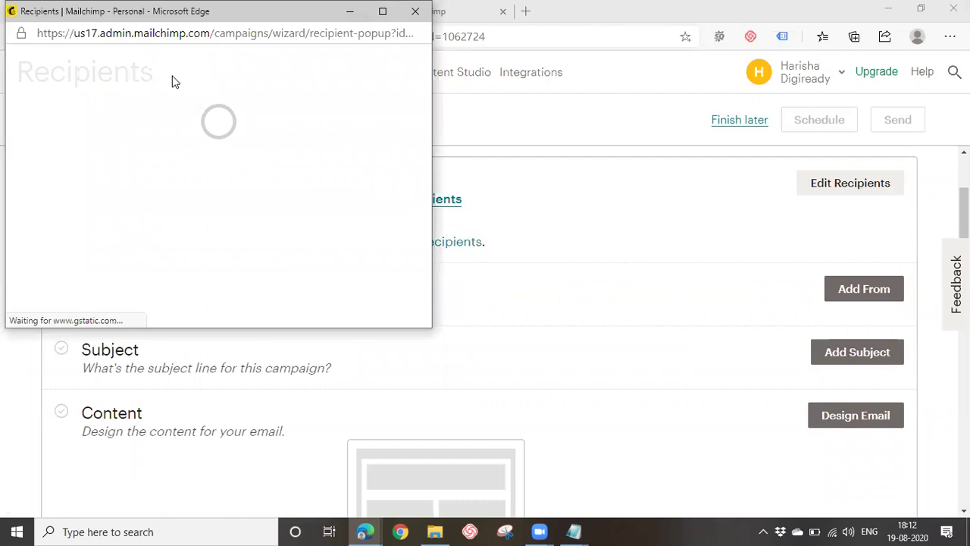
pyautogui.scroll(-2, 148, 198)
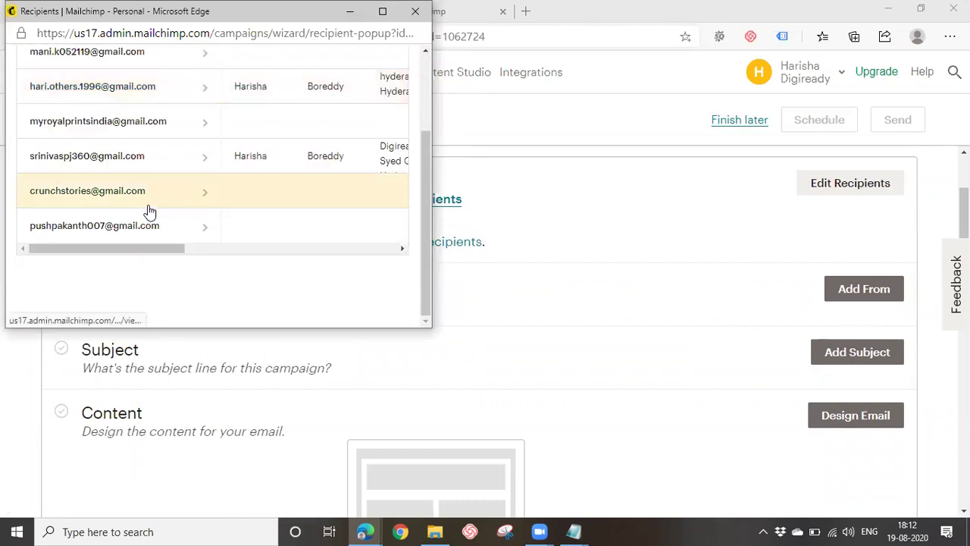
pyautogui.scroll(3, 147, 210)
pyautogui.click(409, 11)
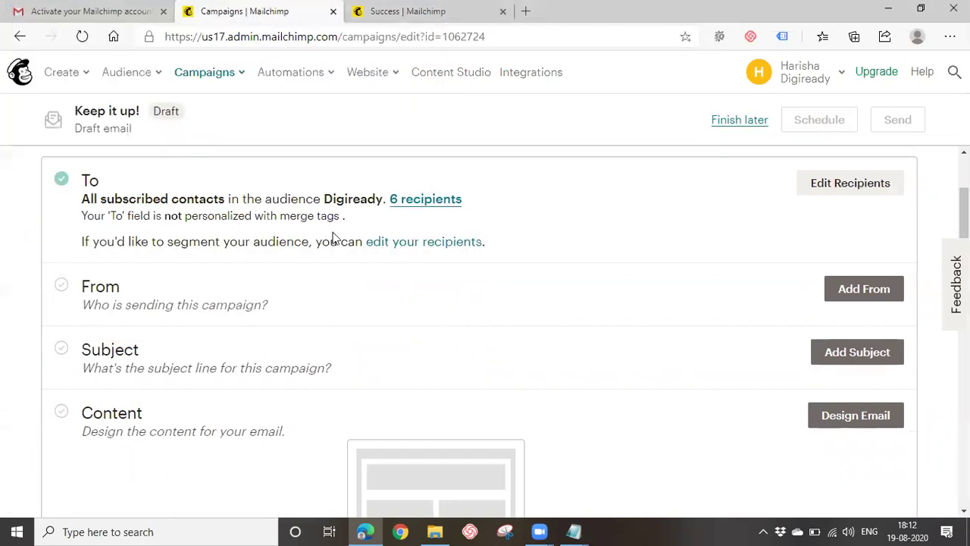
pyautogui.click(815, 184)
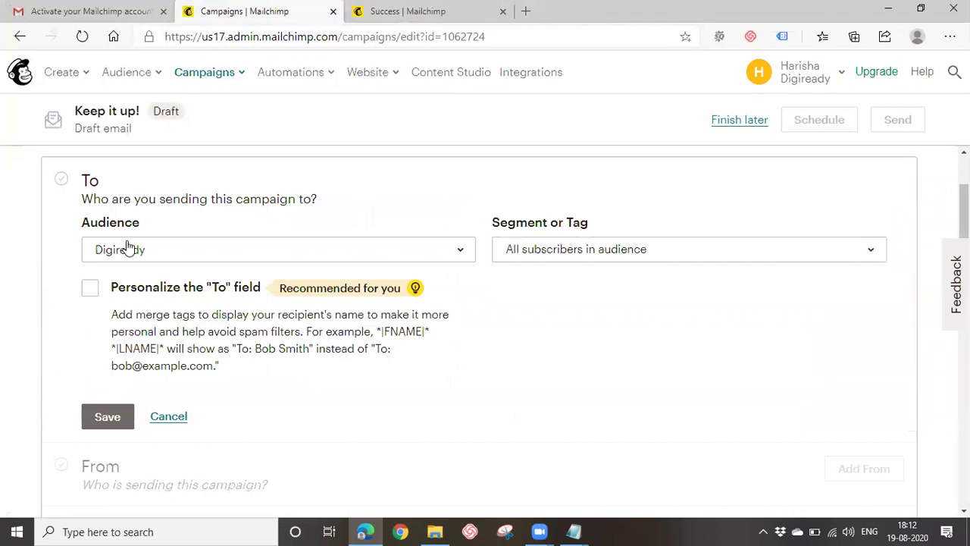
# Send the campaign to the Digiready audience, limited to the Digital Marketing tag.
pyautogui.click(286, 253)
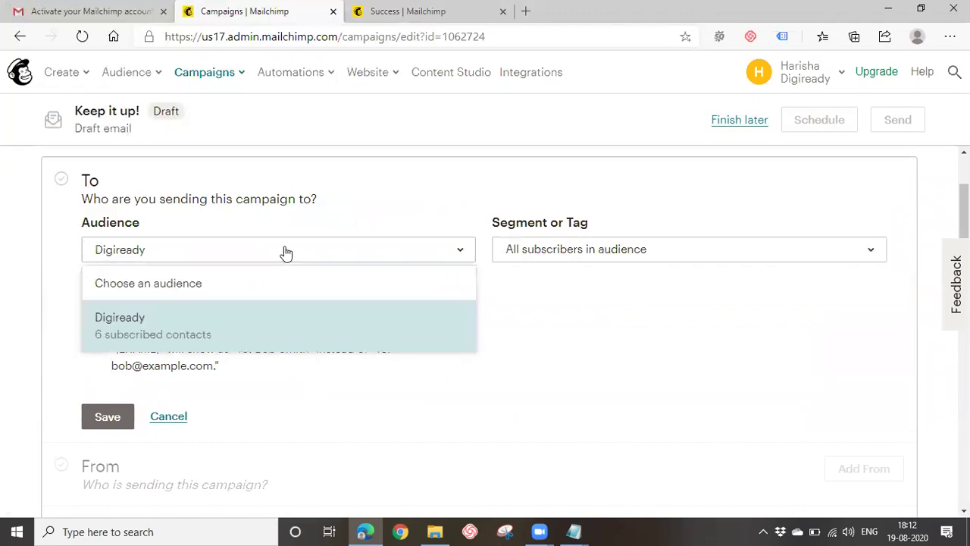
pyautogui.click(116, 340)
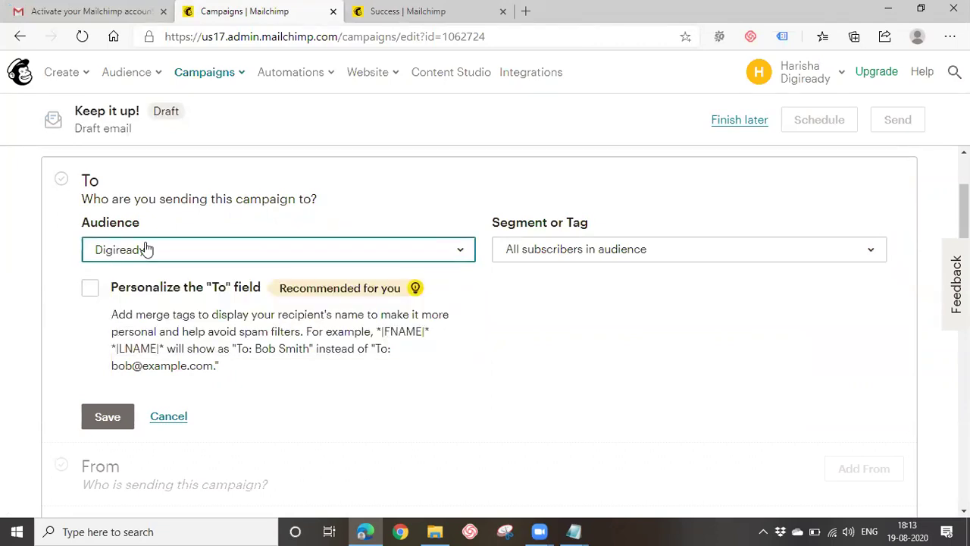
pyautogui.click(508, 491)
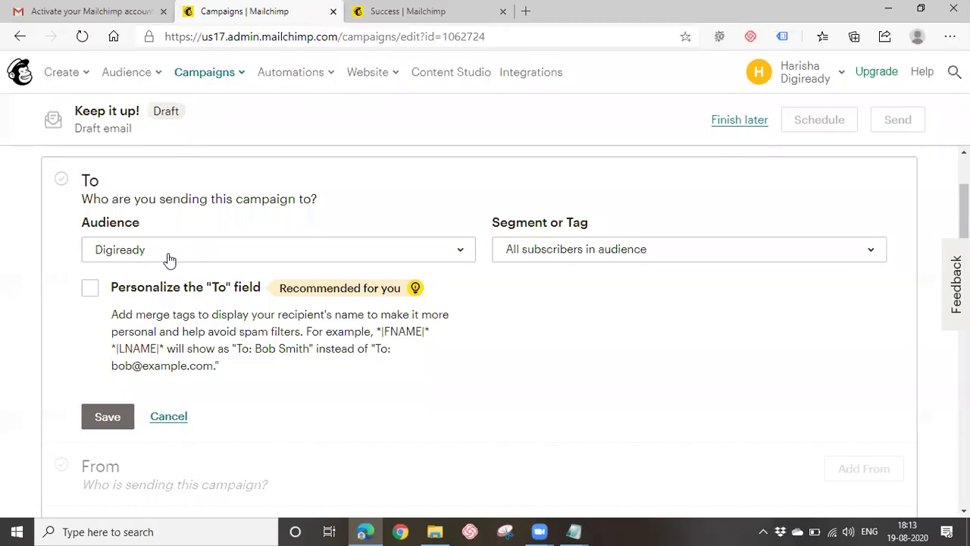
pyautogui.click(559, 256)
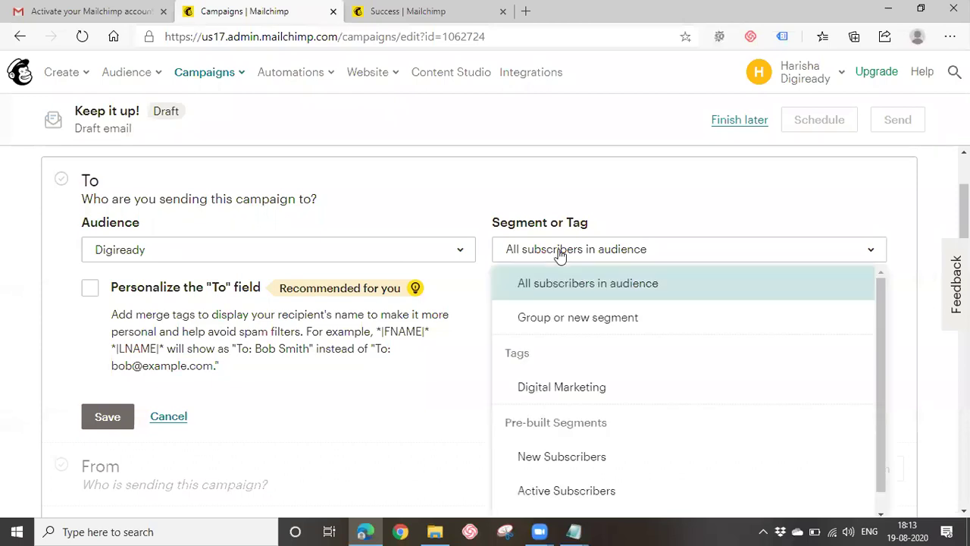
pyautogui.click(356, 256)
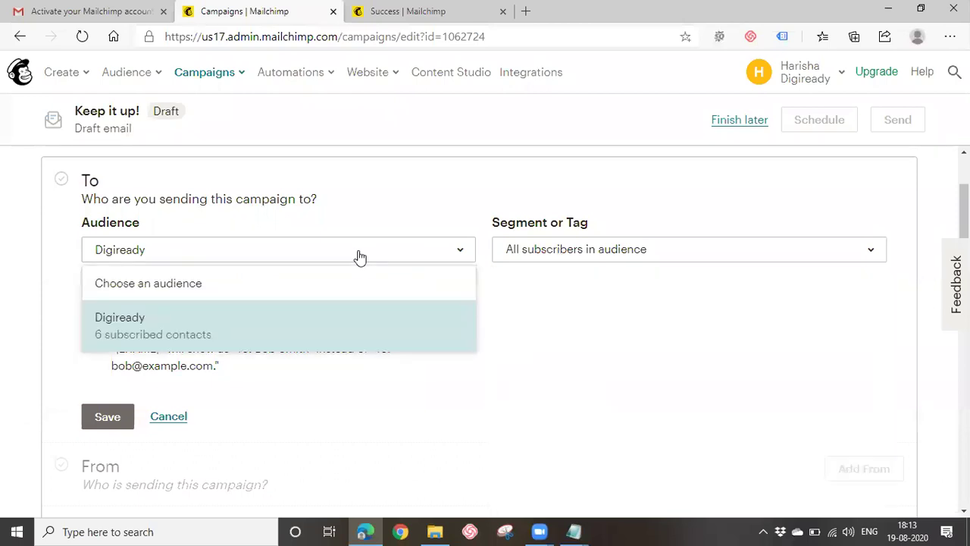
pyautogui.click(170, 334)
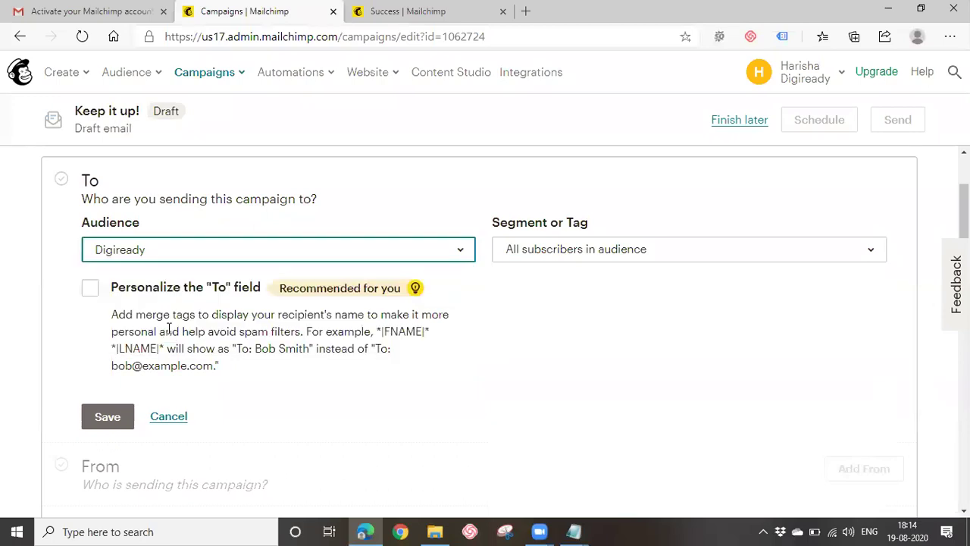
pyautogui.scroll(-1, 254, 294)
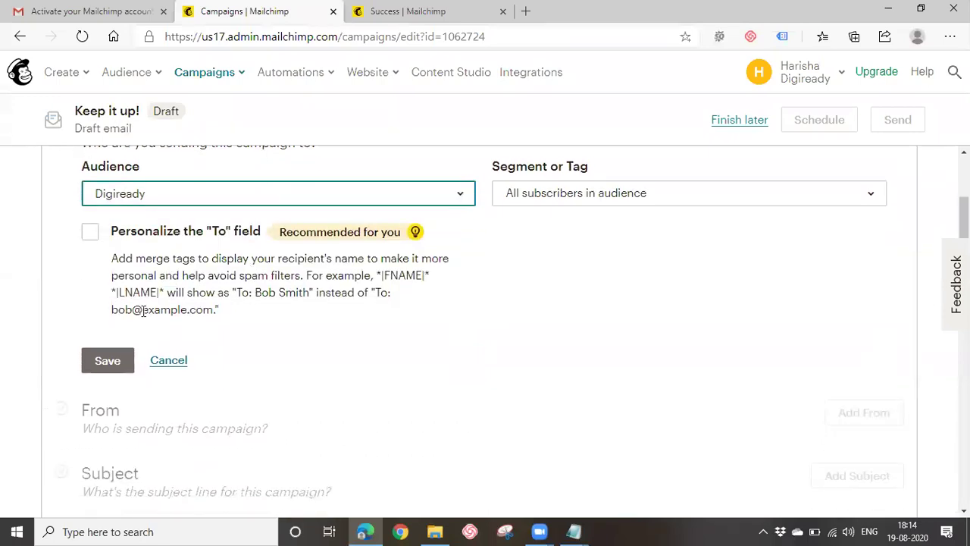
pyautogui.scroll(2, 182, 256)
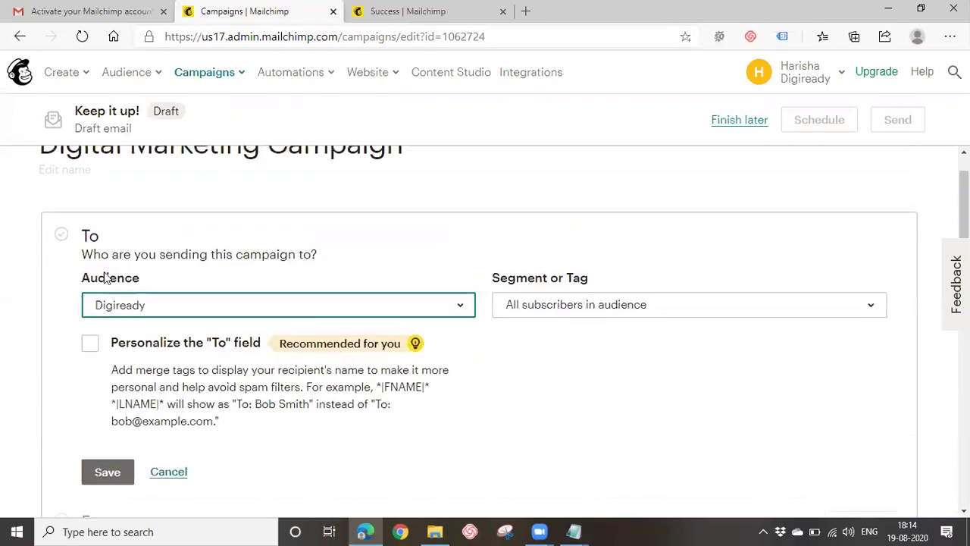
pyautogui.click(650, 310)
pyautogui.scroll(-1, 627, 309)
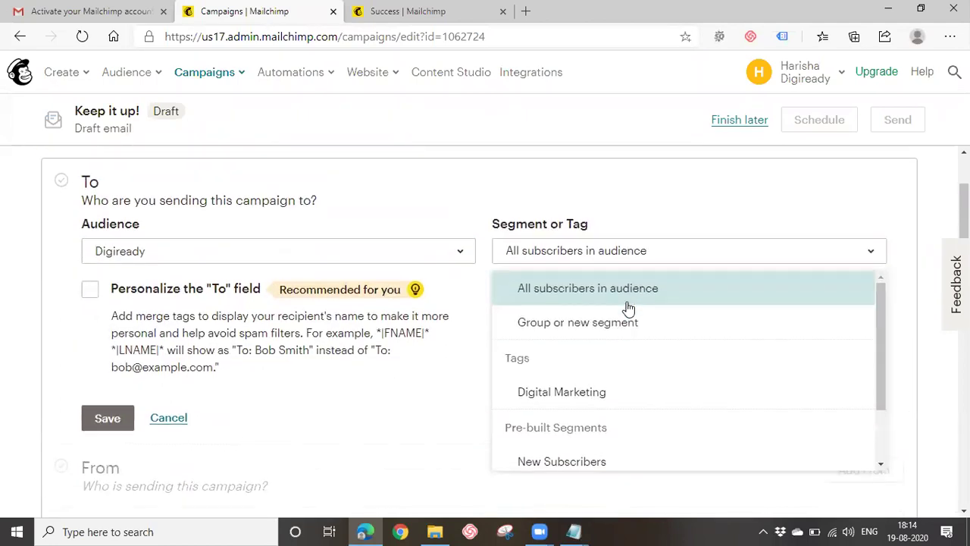
pyautogui.click(573, 390)
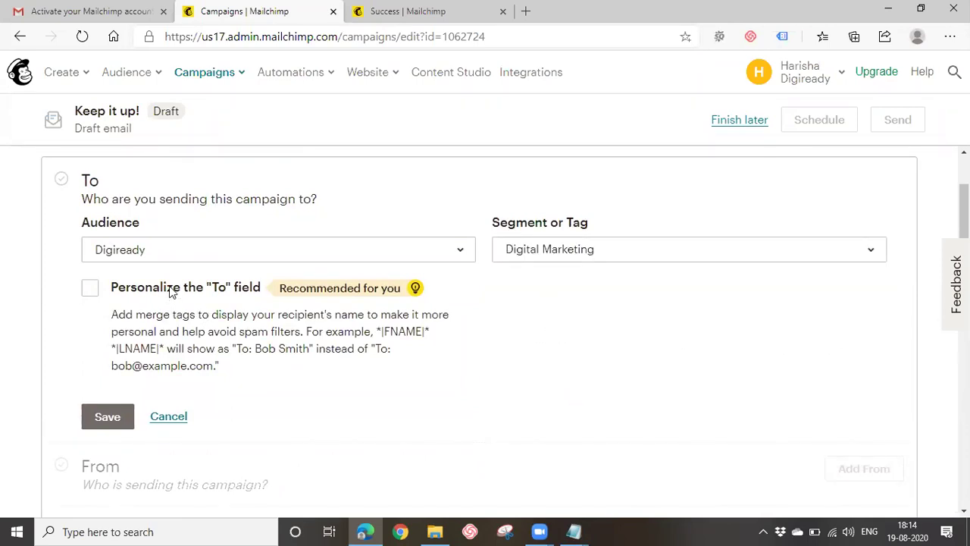
# Personalize the To field with the *|FNAME|* merge tag and save the recipients.
pyautogui.click(92, 291)
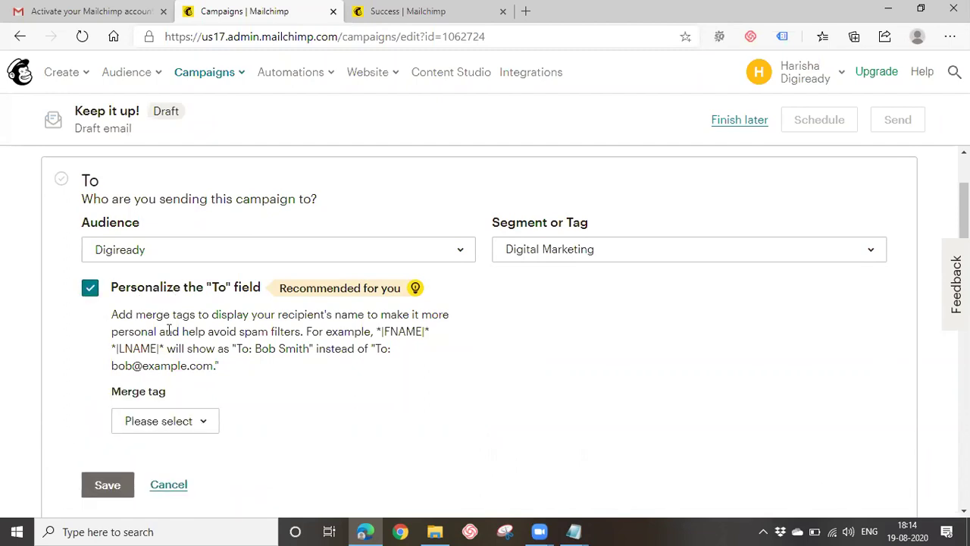
pyautogui.scroll(-1, 168, 330)
pyautogui.click(171, 306)
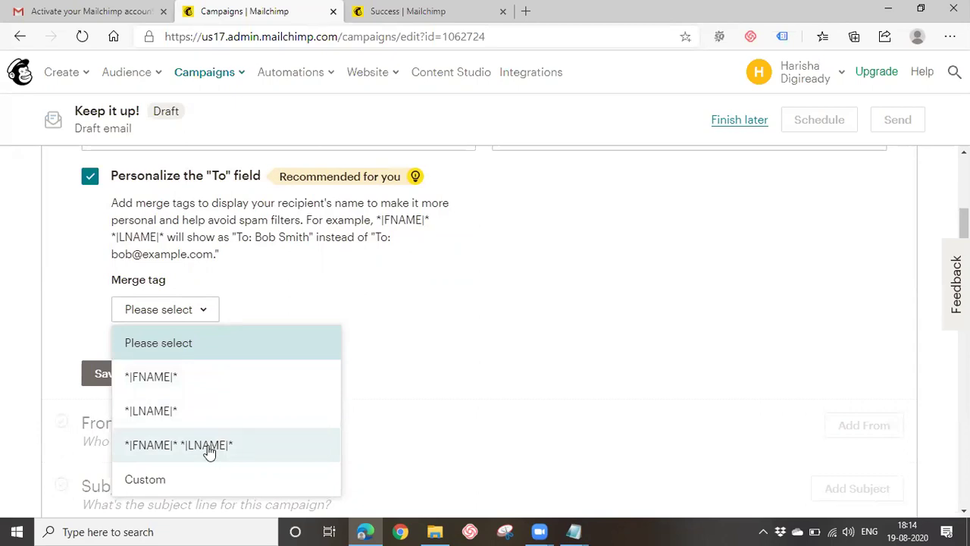
pyautogui.click(163, 378)
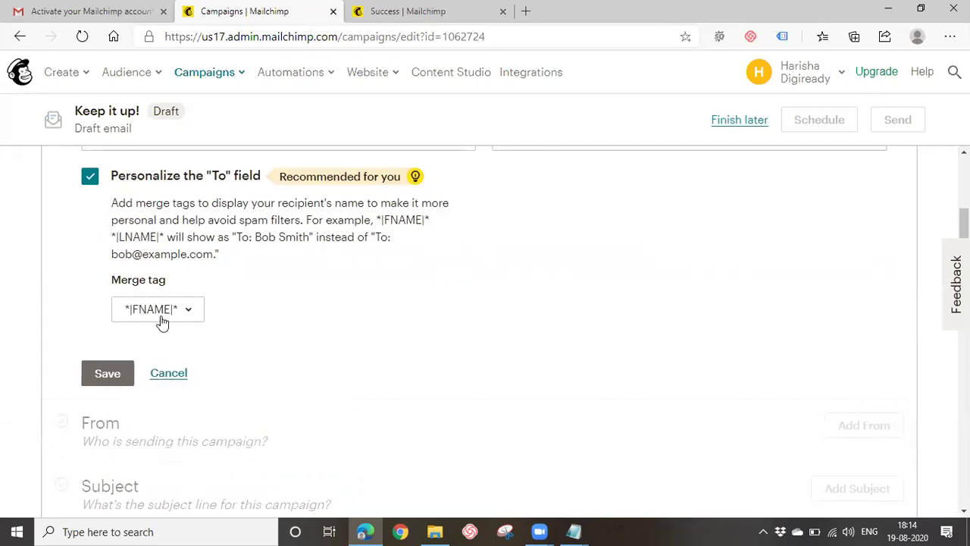
pyautogui.click(111, 372)
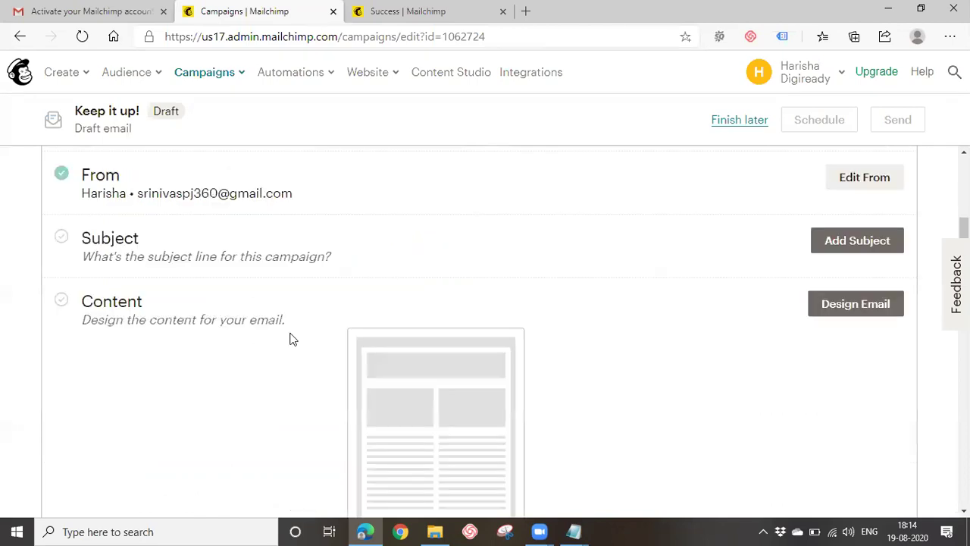
# Check the saved sender address and Digiready audience, then open the Subject editor.
pyautogui.scroll(1, 189, 346)
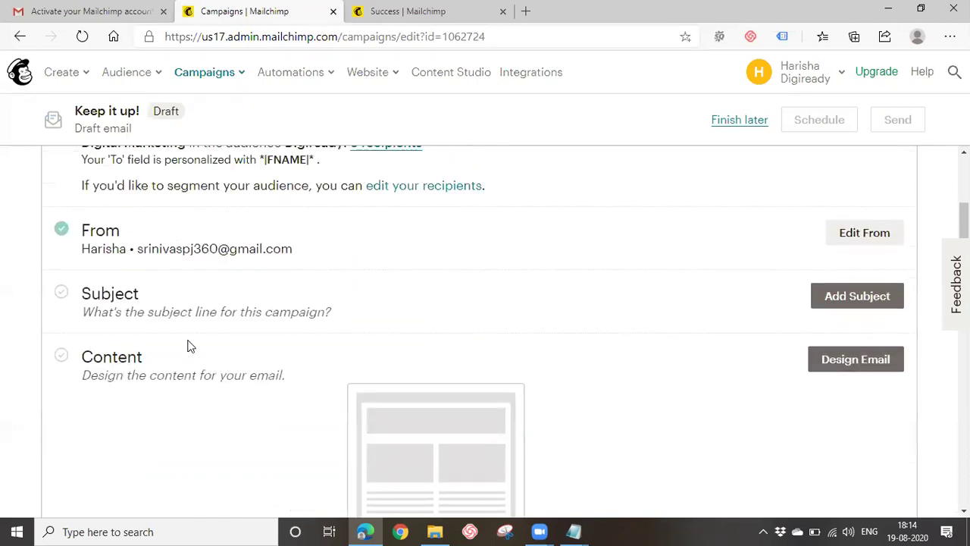
pyautogui.moveTo(182, 250); pyautogui.dragTo(305, 250)
pyautogui.scroll(1, 249, 344)
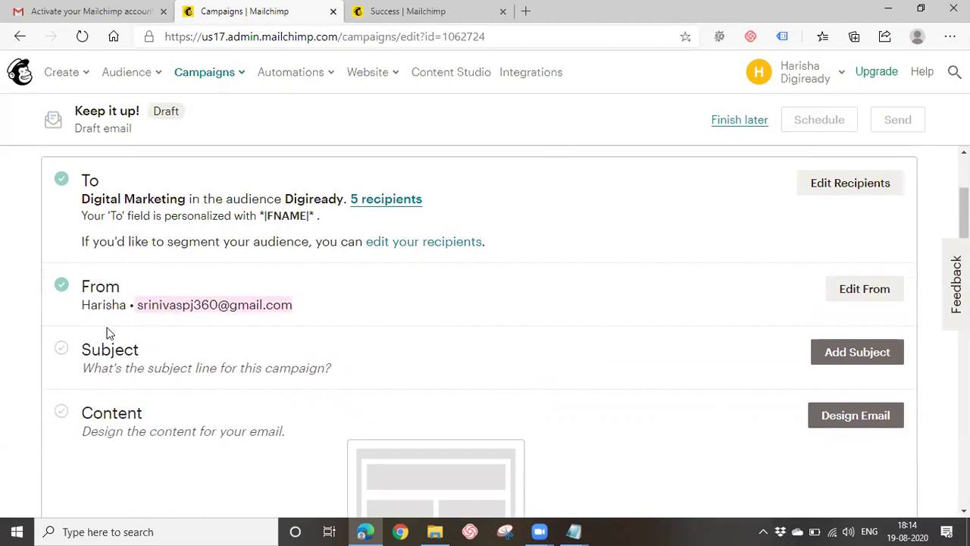
pyautogui.doubleClick(291, 199)
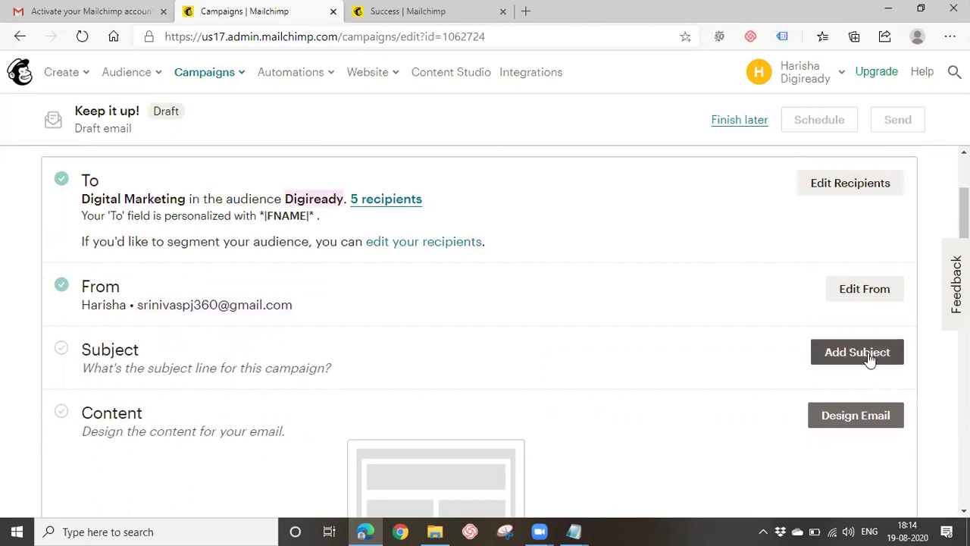
pyautogui.click(841, 358)
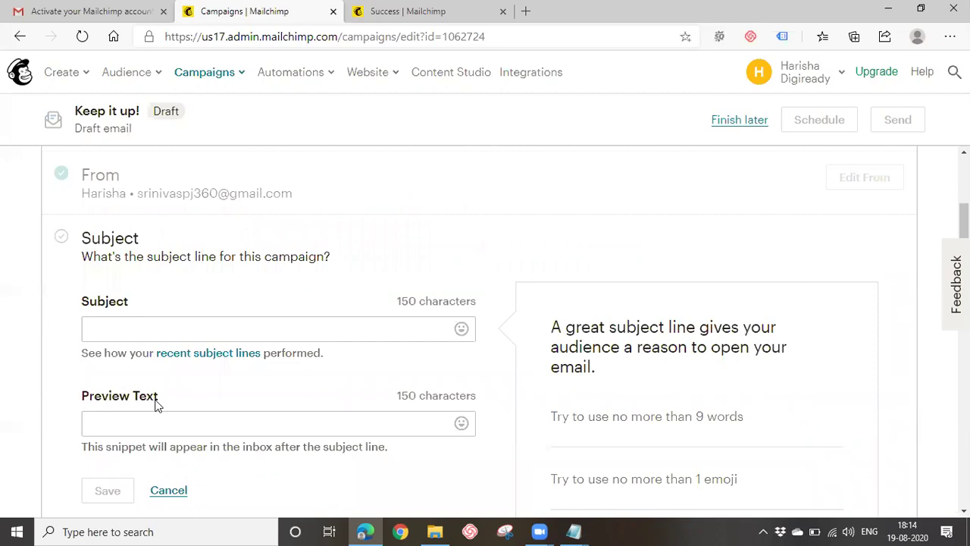
# Return Gmail from the Mailchimp activation email to the inbox, then go back to the campaign tab.
pyautogui.click(90, 10)
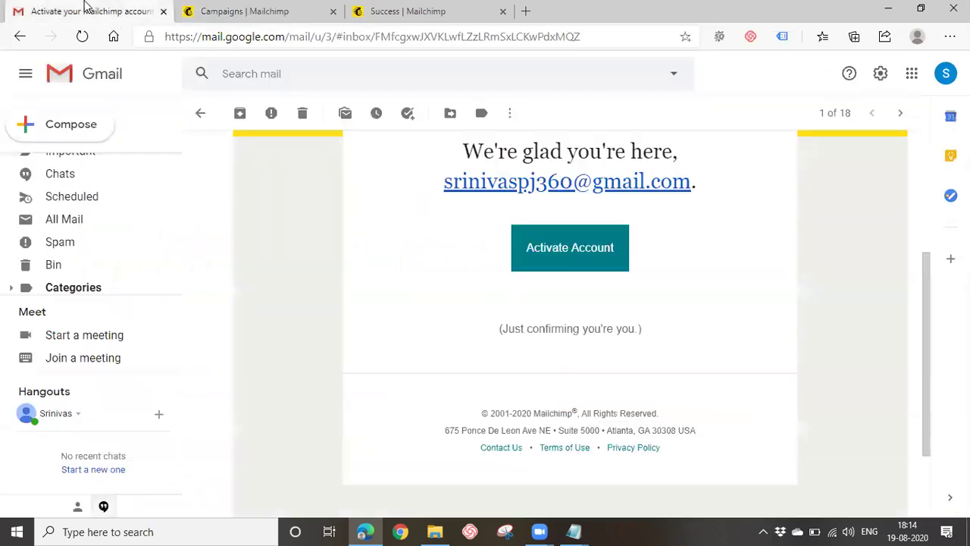
pyautogui.scroll(3, 409, 303)
pyautogui.scroll(1, 167, 280)
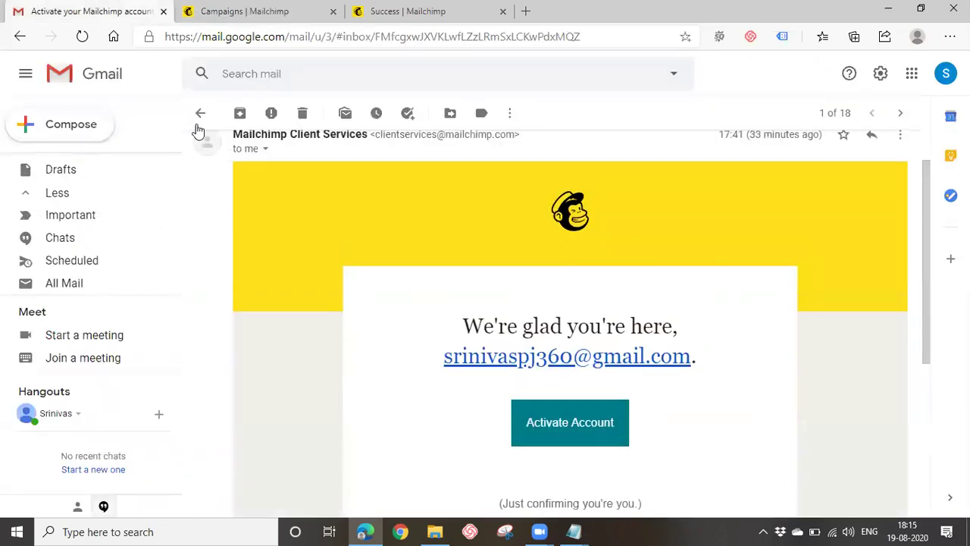
pyautogui.click(200, 115)
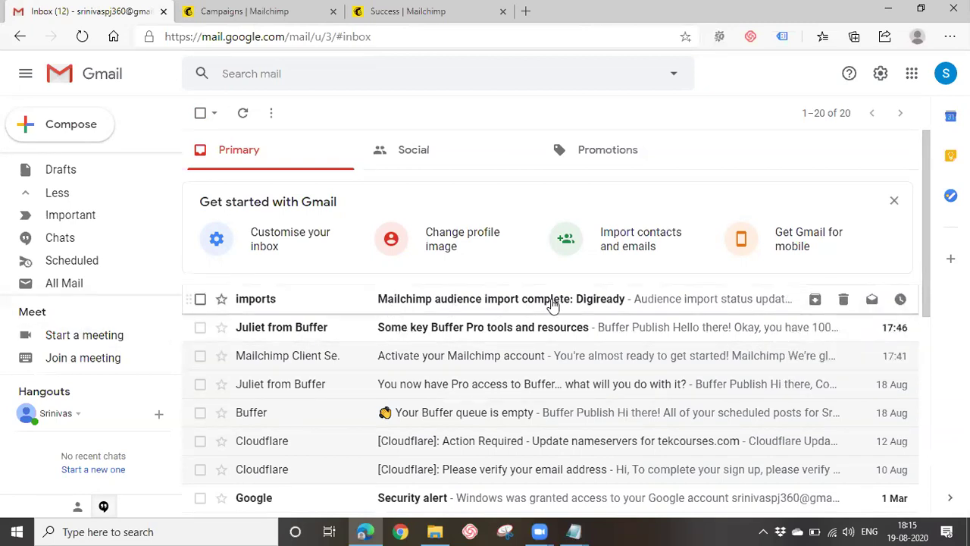
pyautogui.click(226, 7)
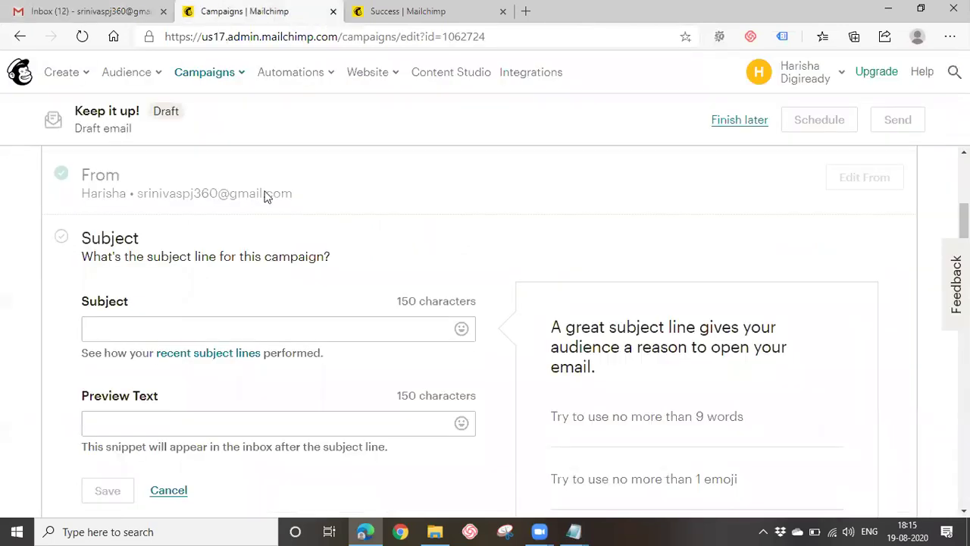
# Enter the subject line 'Online Digital Marketing Training'.
pyautogui.scroll(-2, 626, 252)
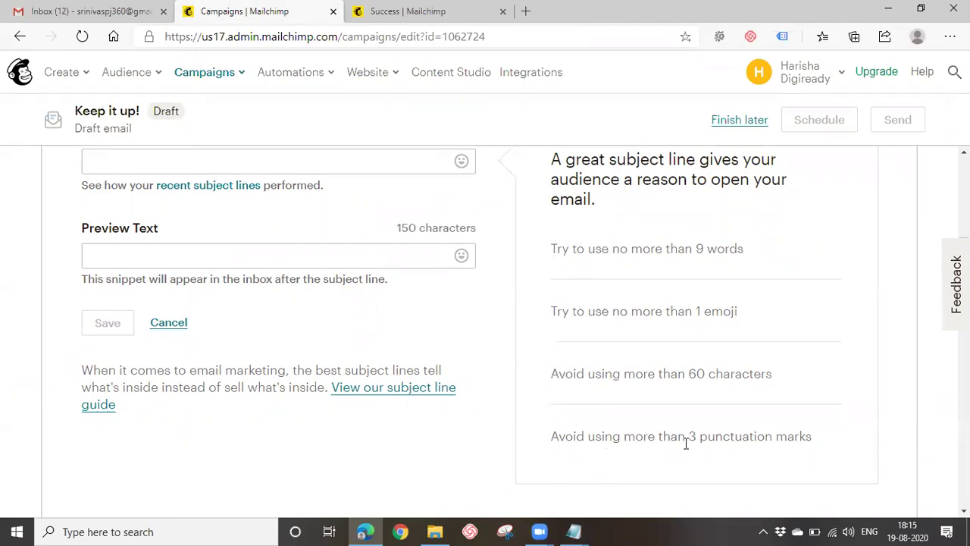
pyautogui.scroll(1, 487, 432)
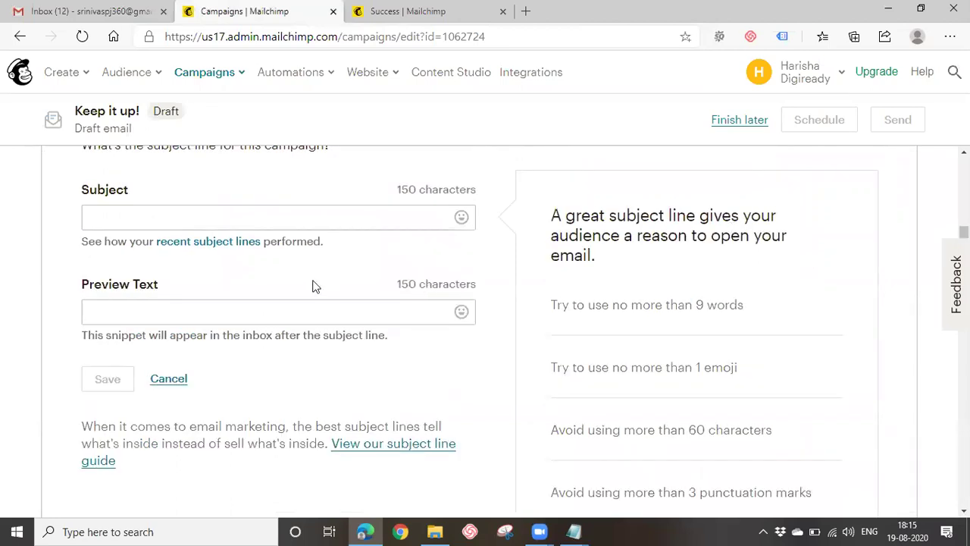
pyautogui.click(253, 219)
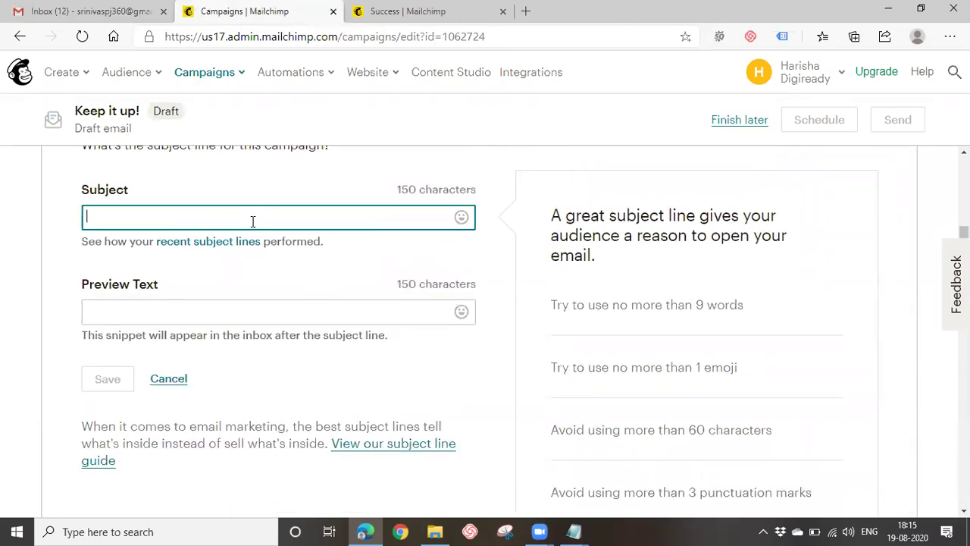
pyautogui.write('Online')
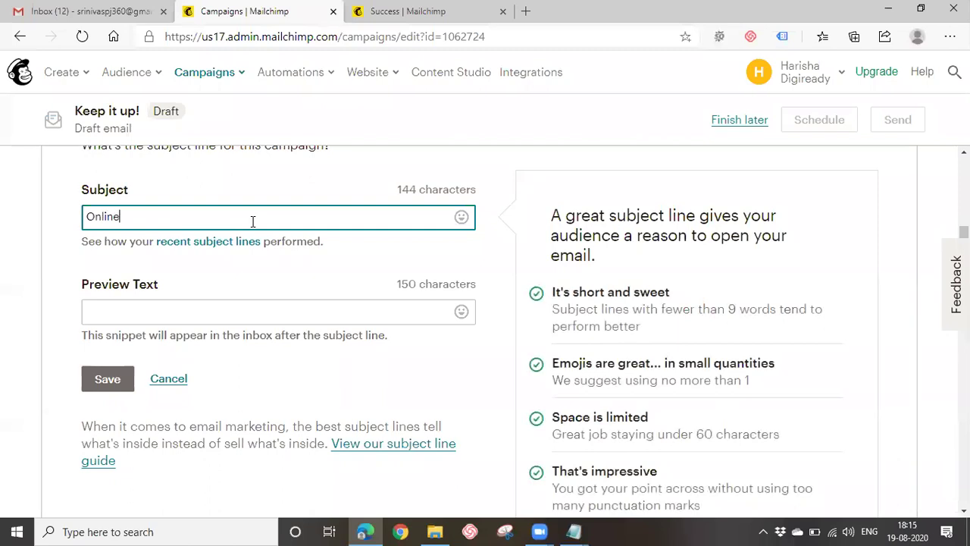
pyautogui.write(' Digital Marketin')
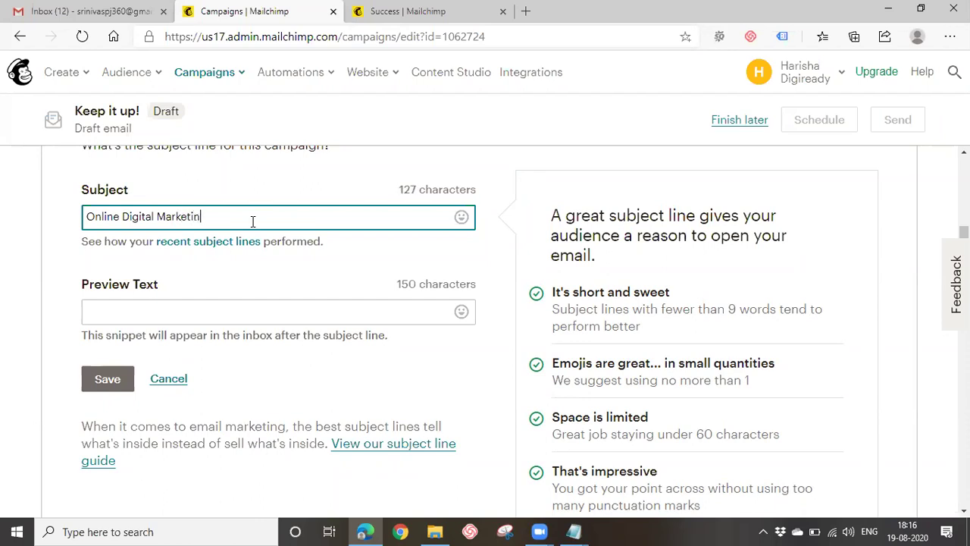
pyautogui.write('g Training')
pyautogui.click(177, 319)
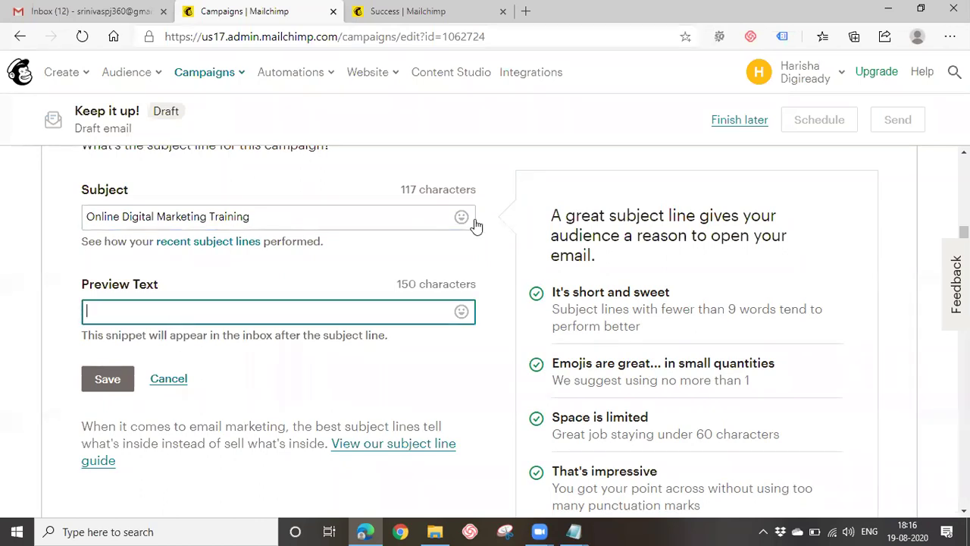
# Add preview text 'Learn Digital Marketing with in 45 Days' and save the Subject section.
pyautogui.scroll(-1, 700, 326)
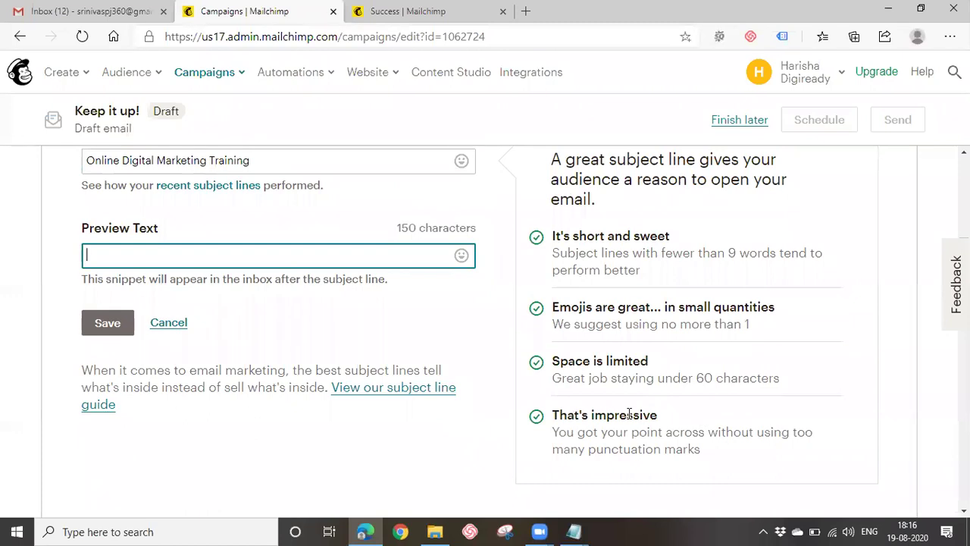
pyautogui.scroll(1, 578, 415)
pyautogui.click(210, 218)
pyautogui.click(157, 317)
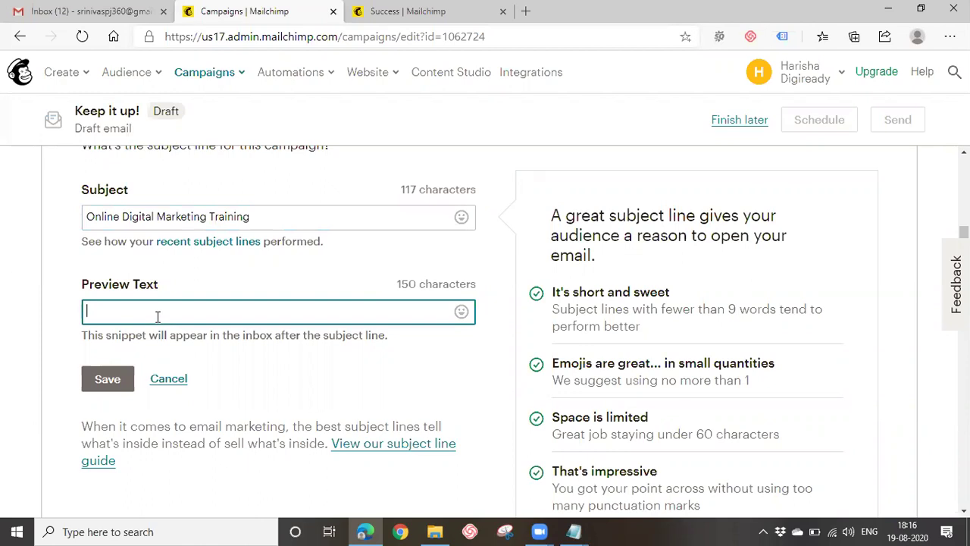
pyautogui.write('Learn Digital Marketing')
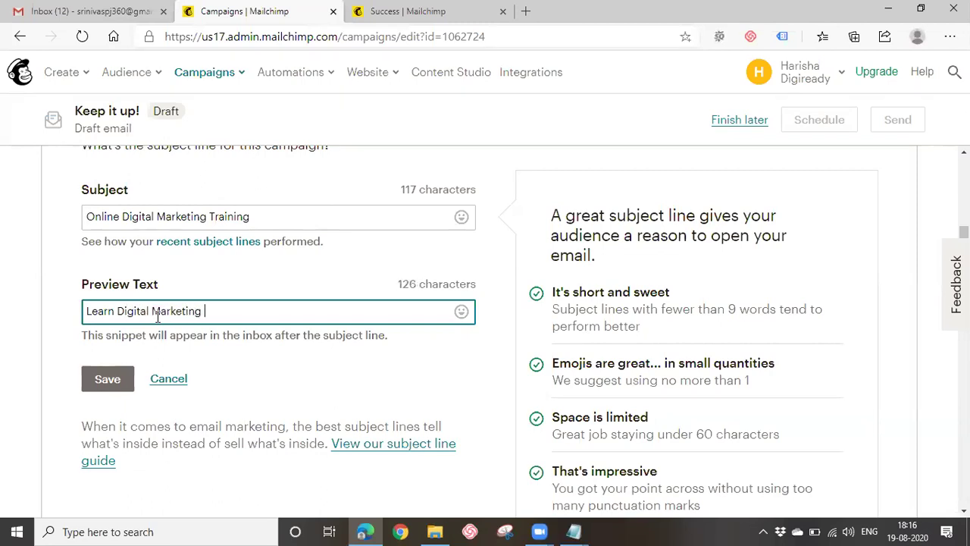
pyautogui.write(' with in ')
pyautogui.write('$5 ')
pyautogui.write('45 ')
pyautogui.write('Days')
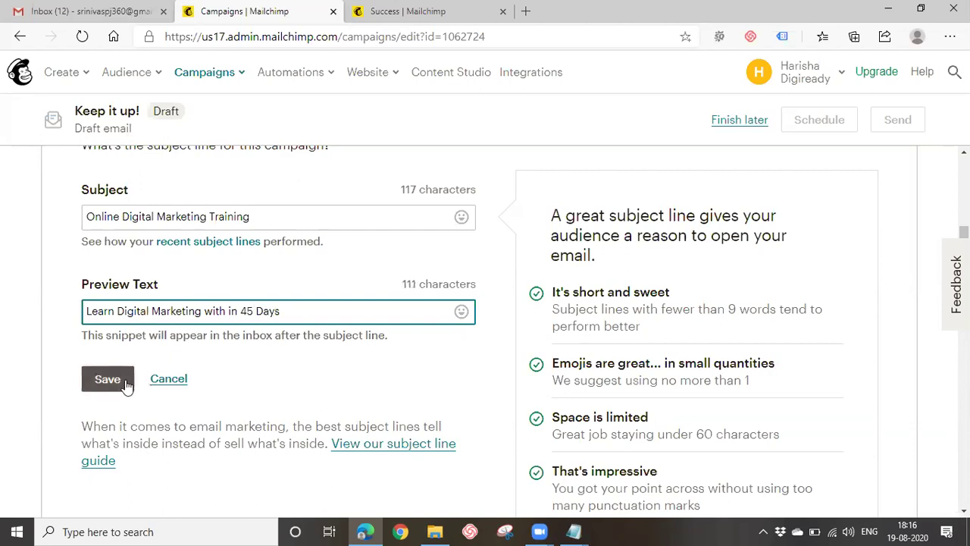
pyautogui.click(117, 379)
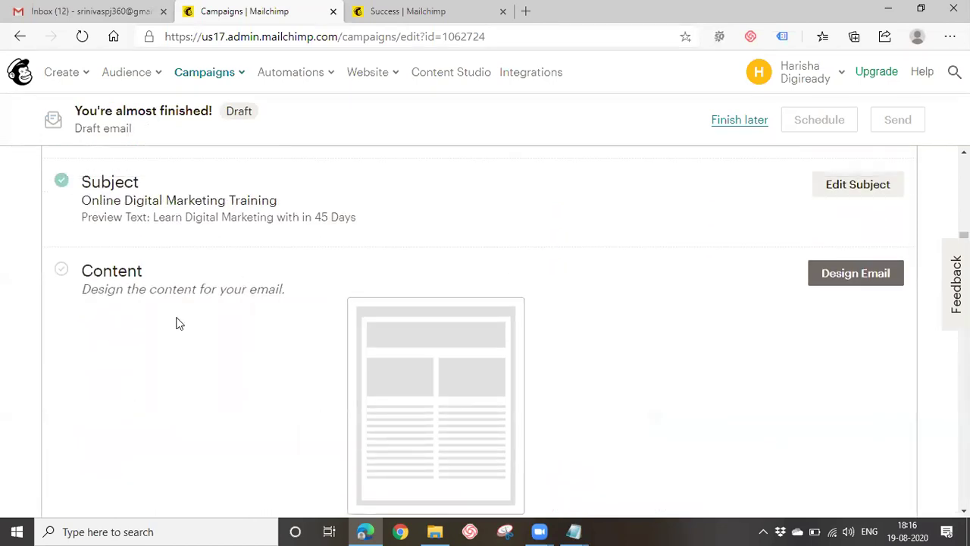
# Open the email template picker and switch to its Themes gallery.
pyautogui.click(835, 275)
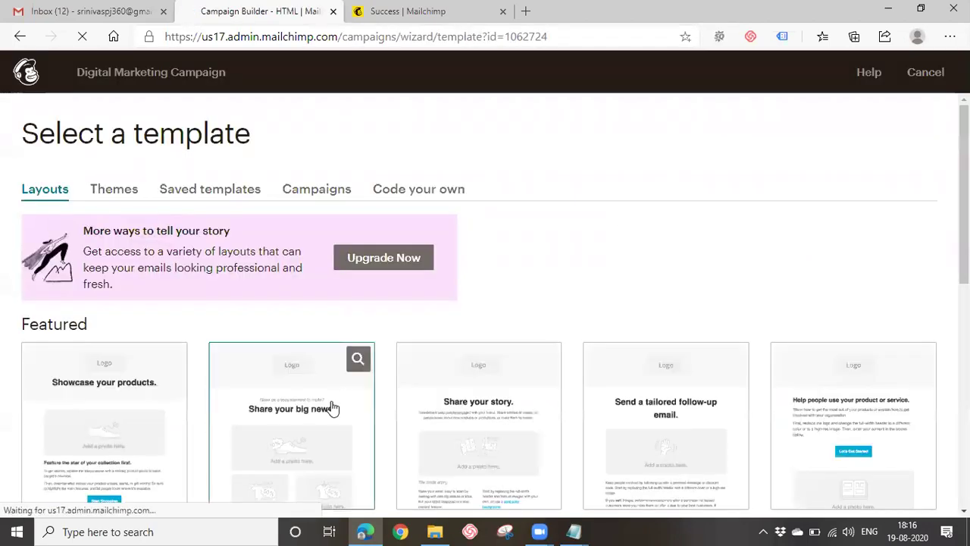
pyautogui.scroll(-1, 332, 409)
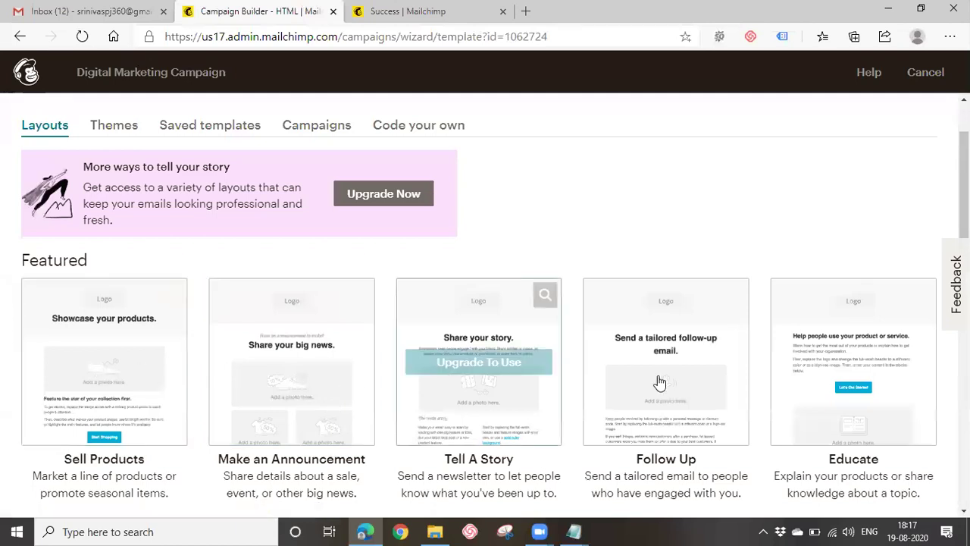
pyautogui.scroll(-3, 503, 381)
pyautogui.scroll(1, 505, 383)
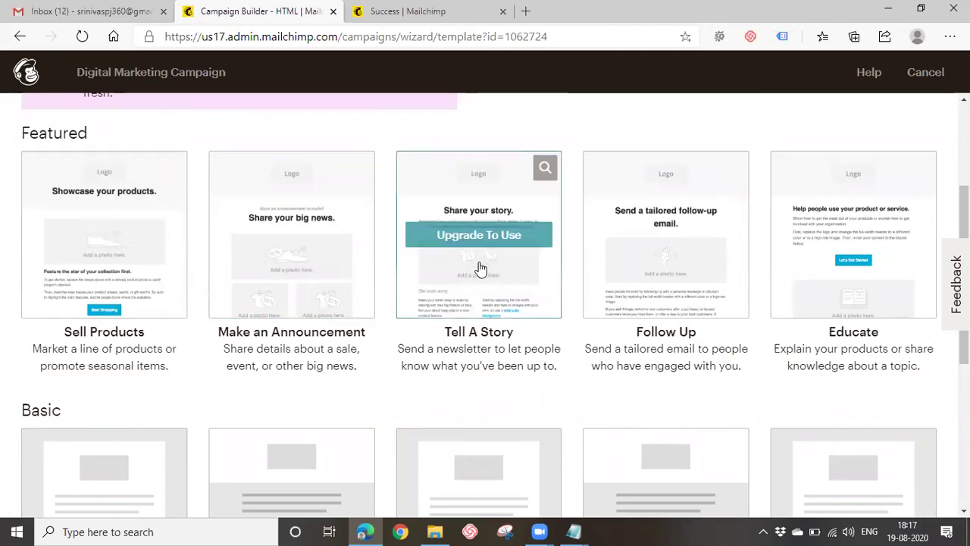
pyautogui.scroll(3, 305, 250)
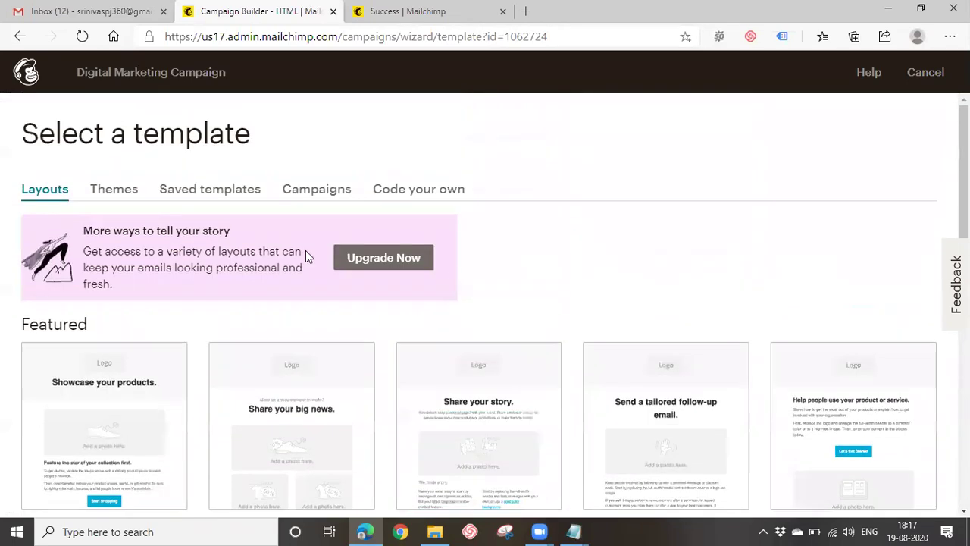
pyautogui.click(103, 190)
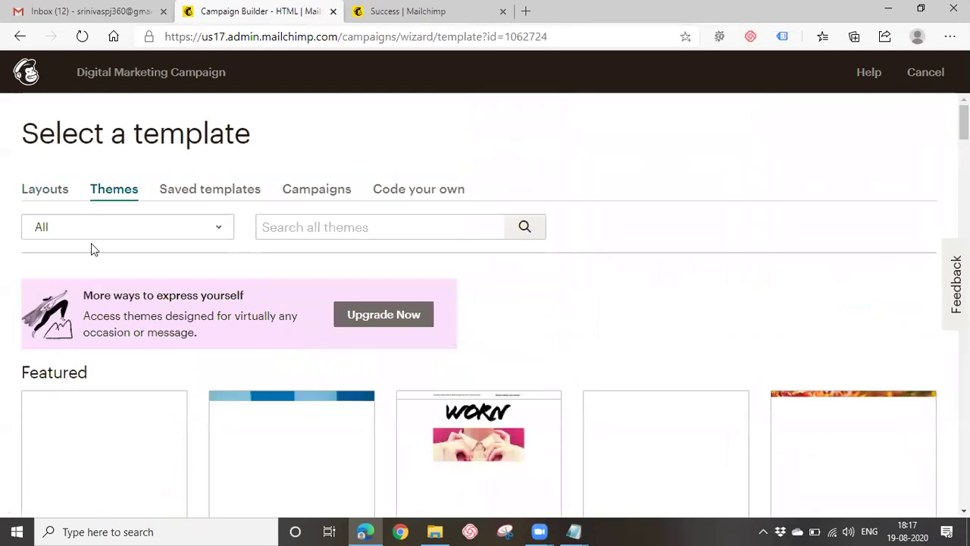
pyautogui.scroll(-1, 212, 341)
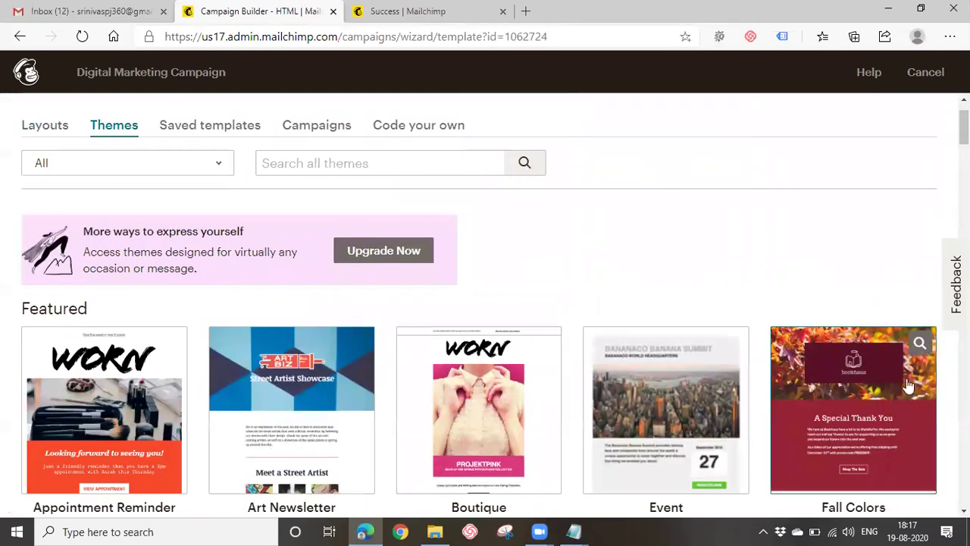
pyautogui.click(238, 133)
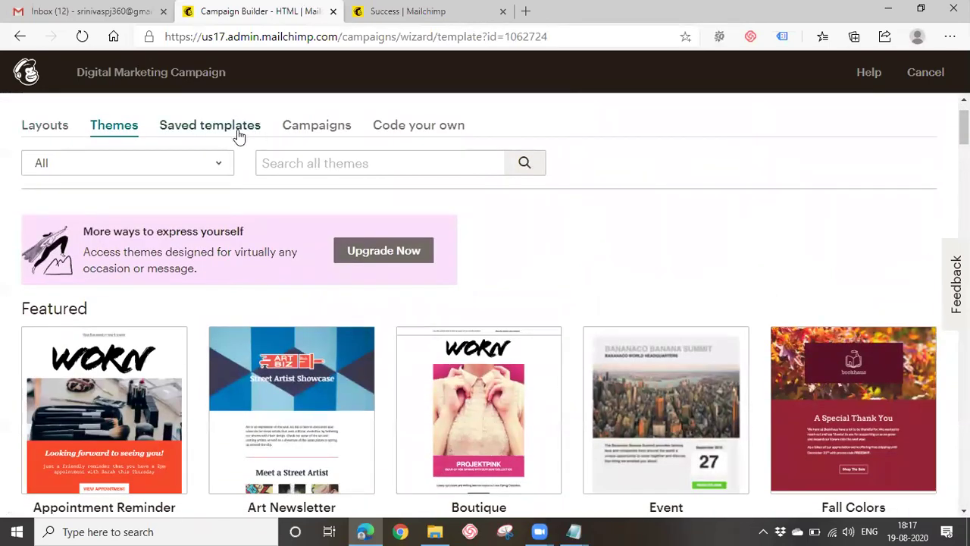
pyautogui.click(121, 130)
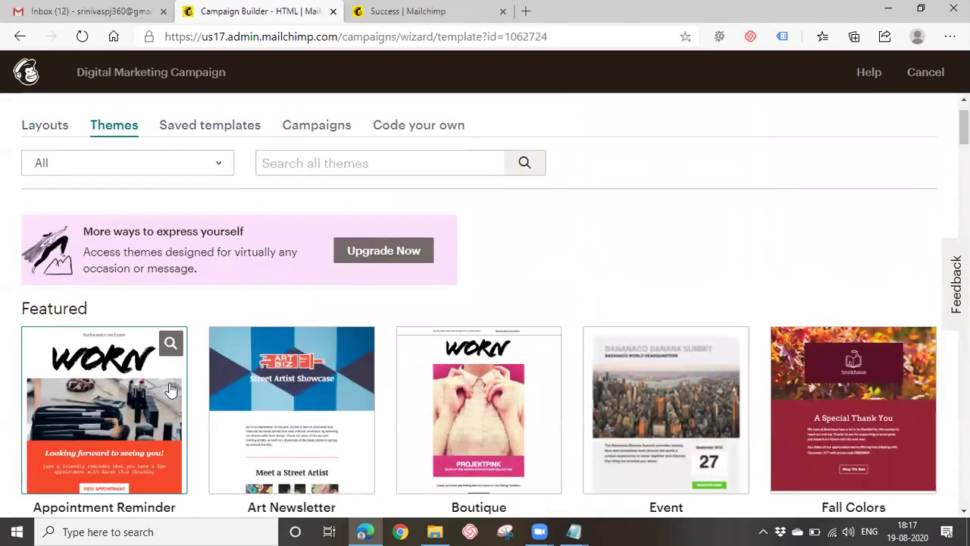
pyautogui.click(215, 130)
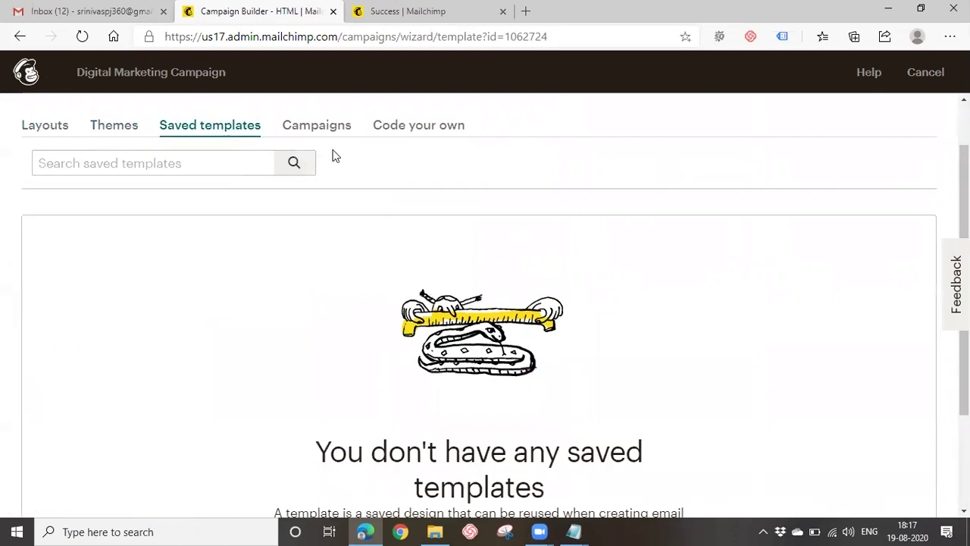
pyautogui.click(397, 127)
pyautogui.moveTo(31, 310)
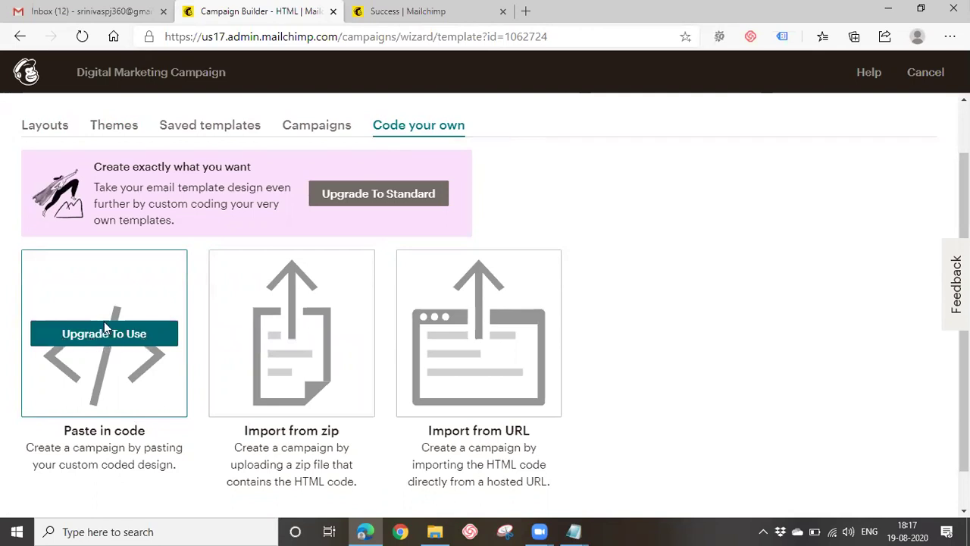
pyautogui.click(53, 131)
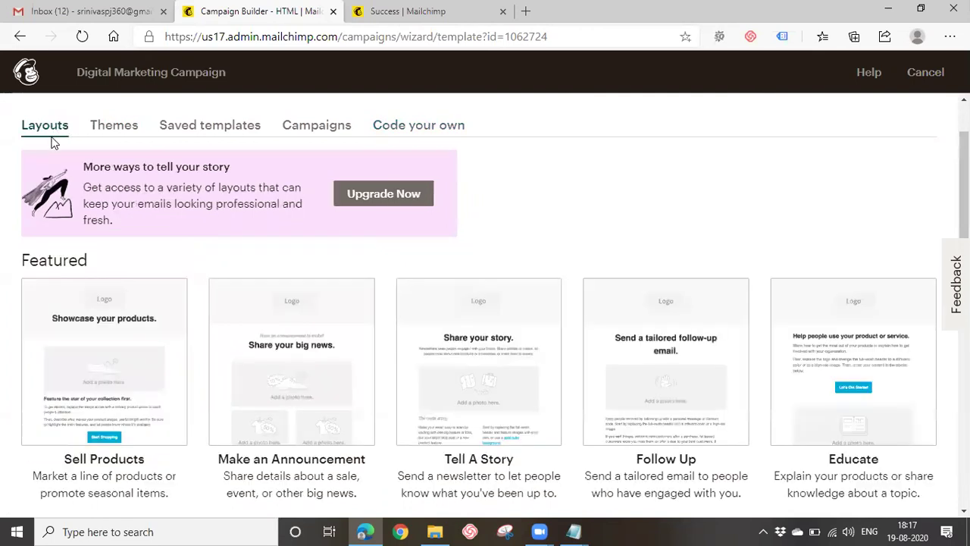
pyautogui.click(117, 133)
pyautogui.scroll(-3, 156, 288)
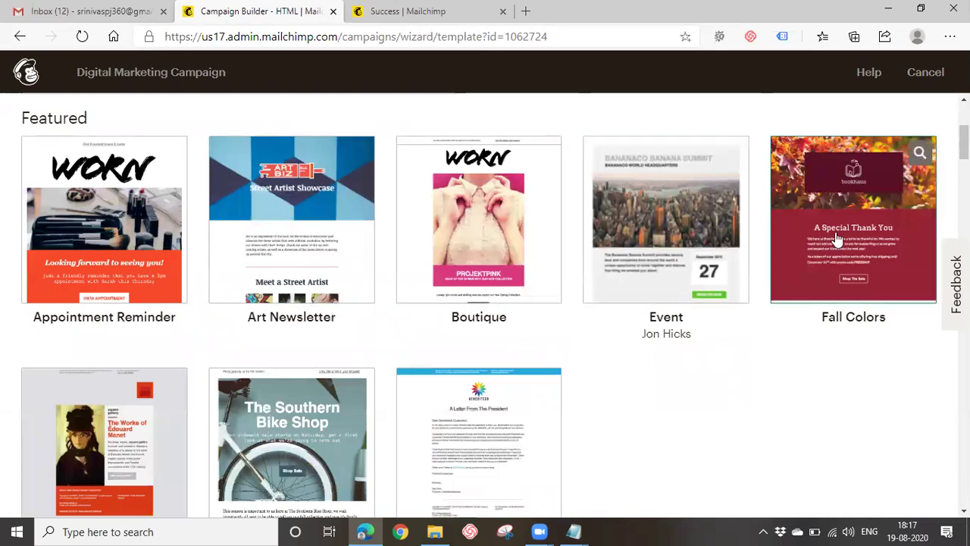
pyautogui.scroll(-3, 190, 362)
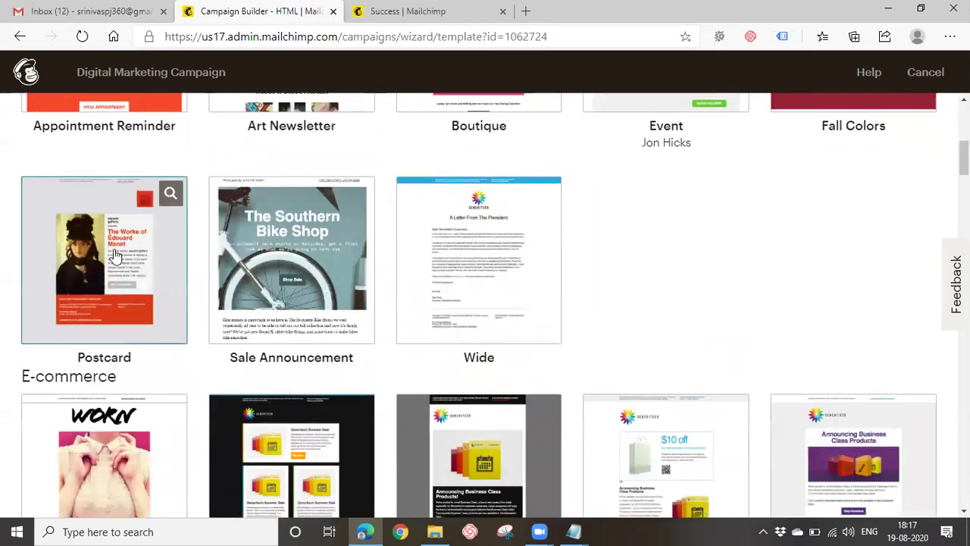
pyautogui.scroll(-3, 483, 358)
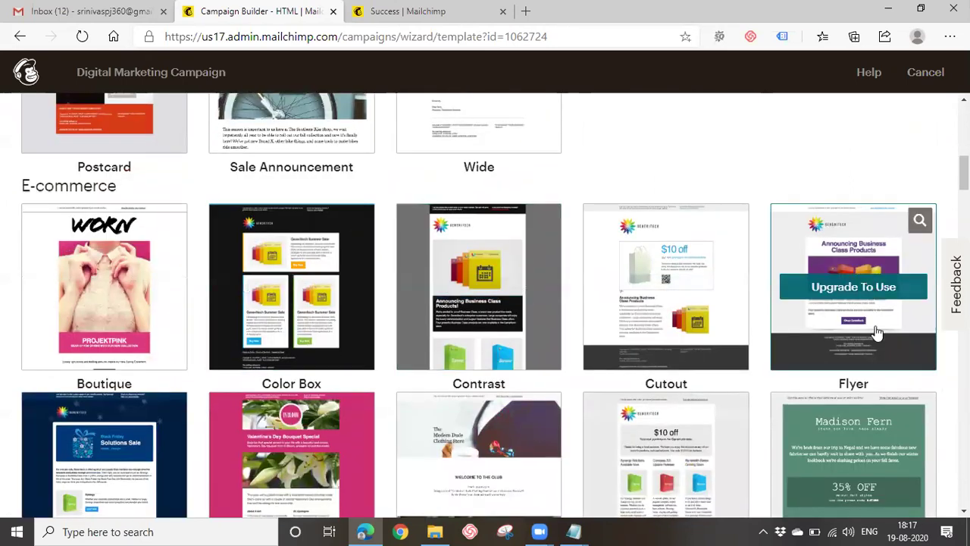
pyautogui.scroll(6, 156, 407)
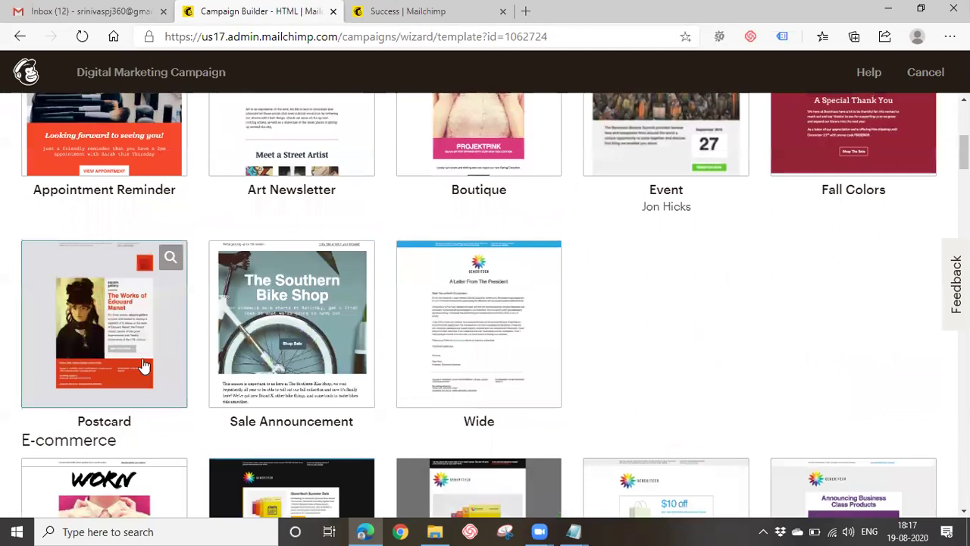